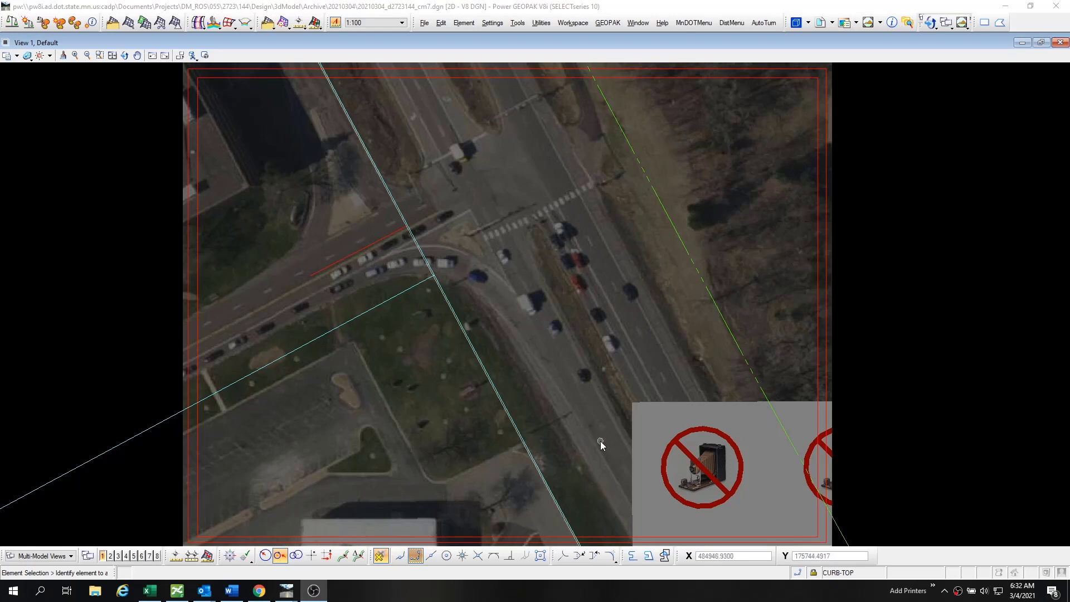
Capture the aerial view inside the outer red rectangle, about 1146 × 851 px, and open the capture in Paint.
key("Print")
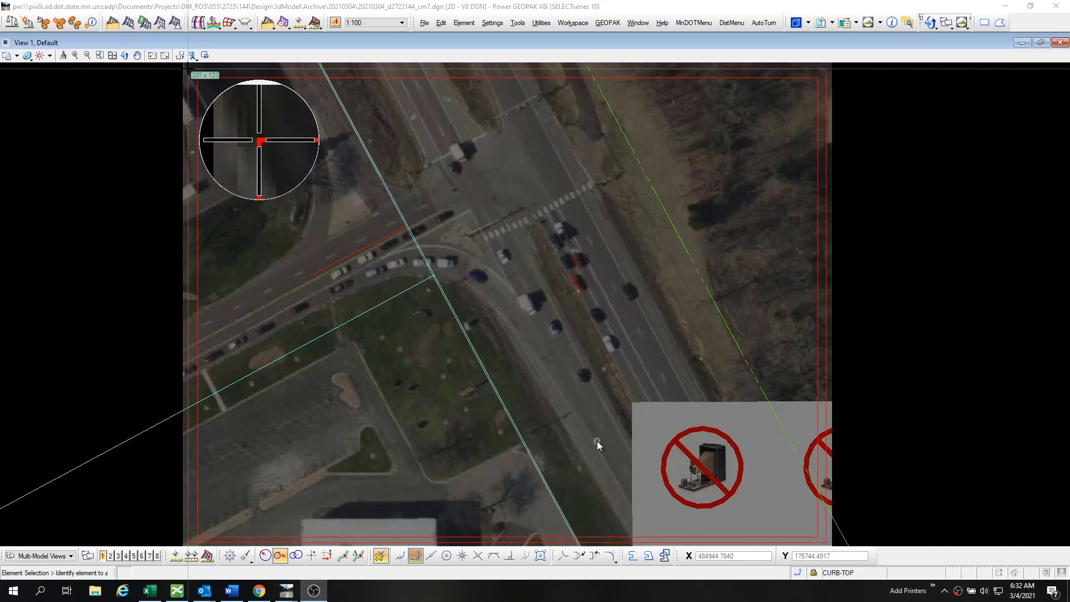
left_click_drag(188, 69, 826, 541)
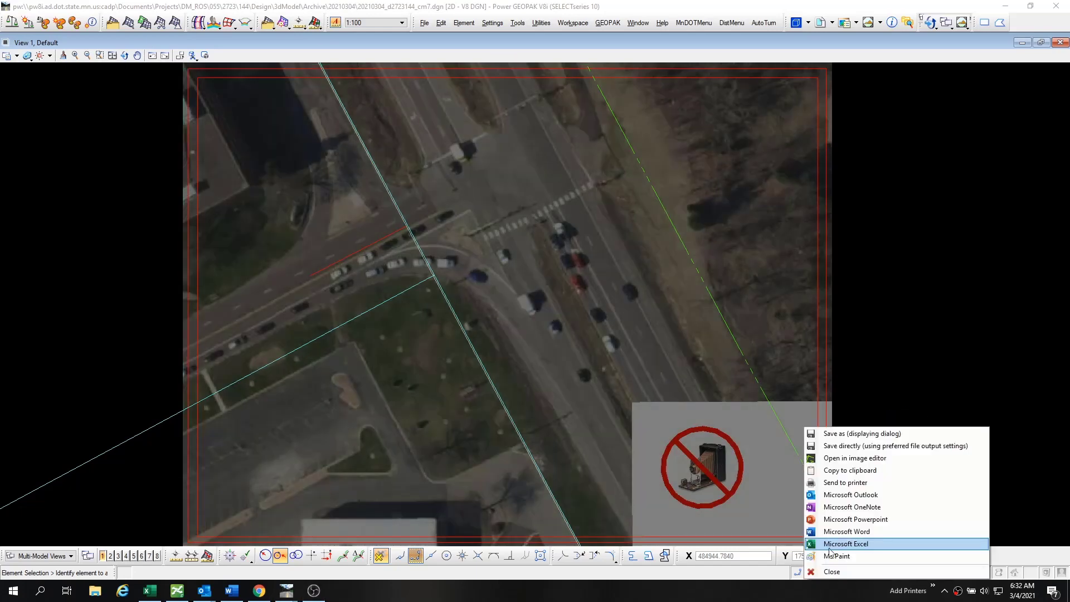
left_click(847, 556)
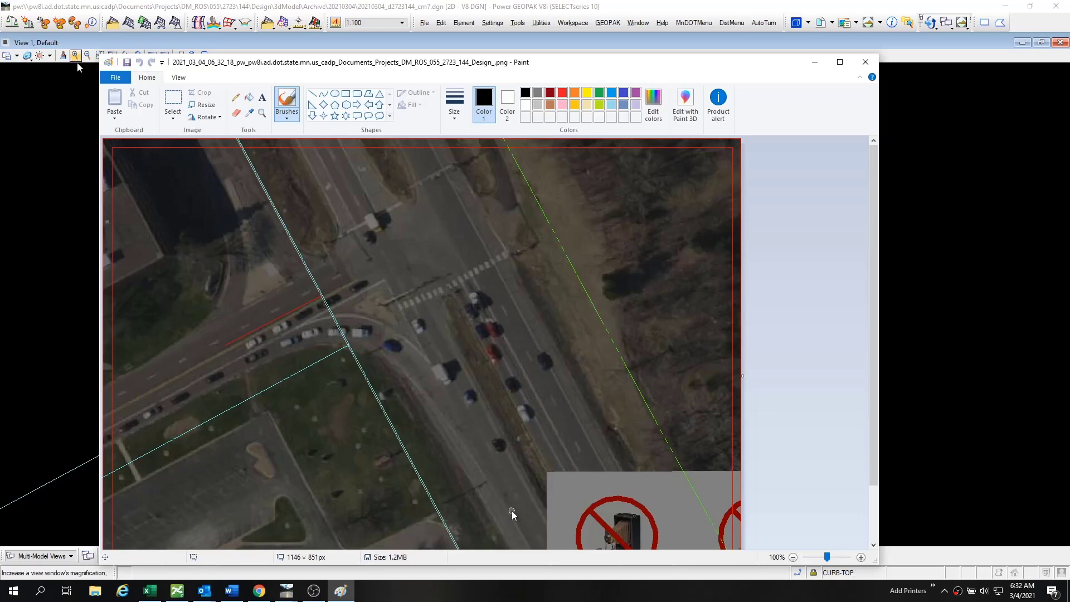
Save the captured image on the desktop as TEST11_.png and return to the CAD drawing.
left_click(115, 78)
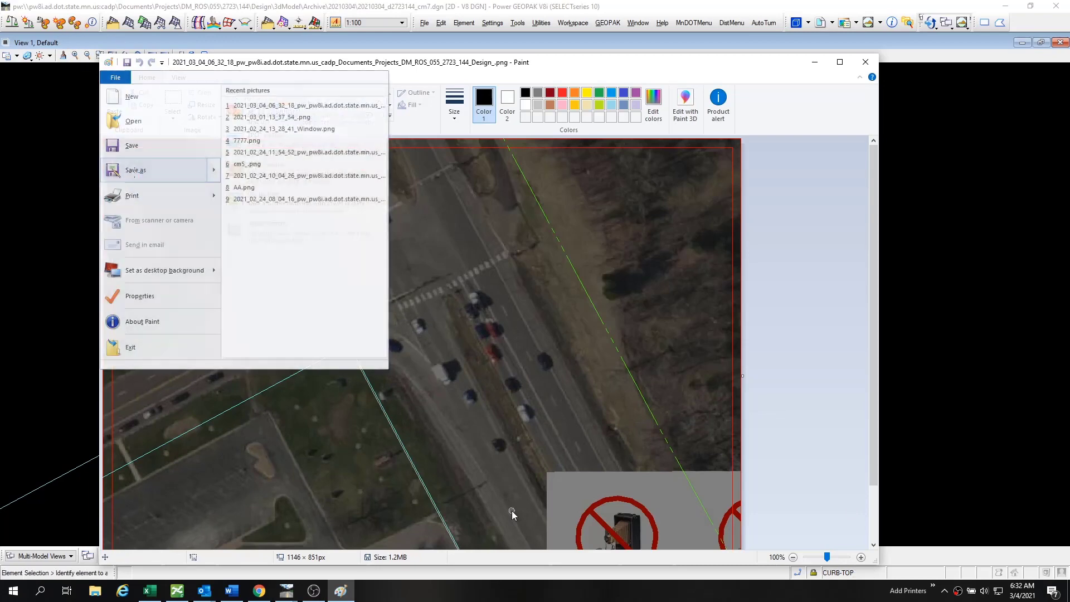
left_click(136, 173)
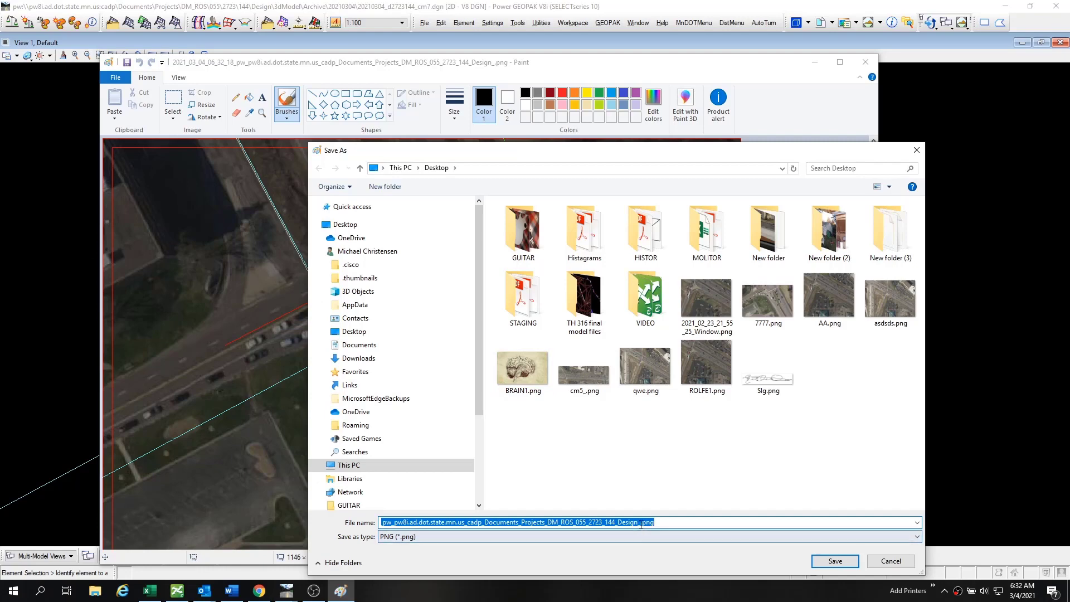
left_click_drag(640, 522, 249, 502)
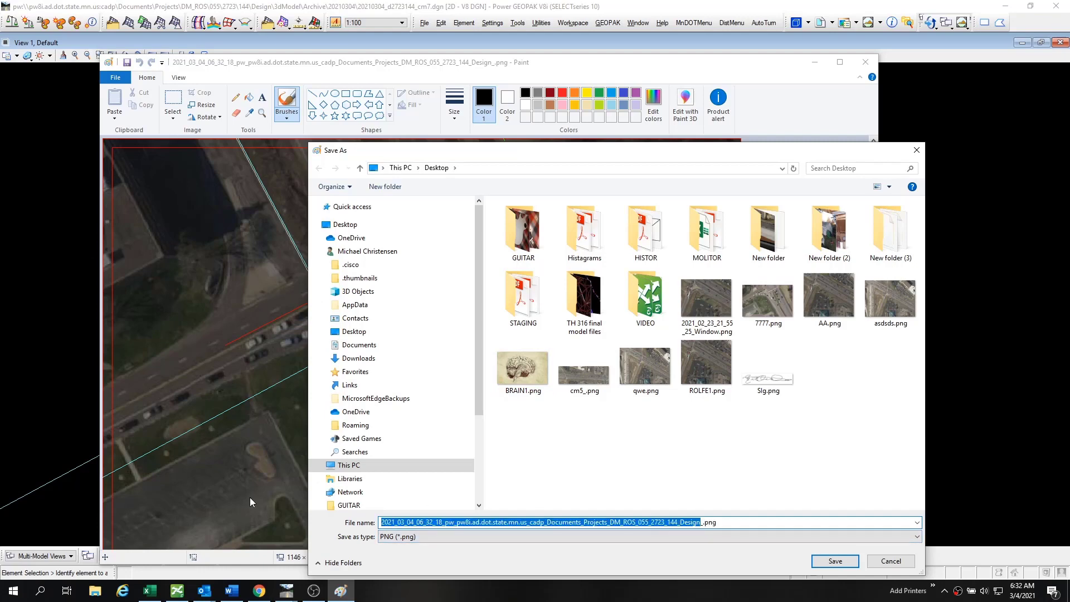
type("TEST1")
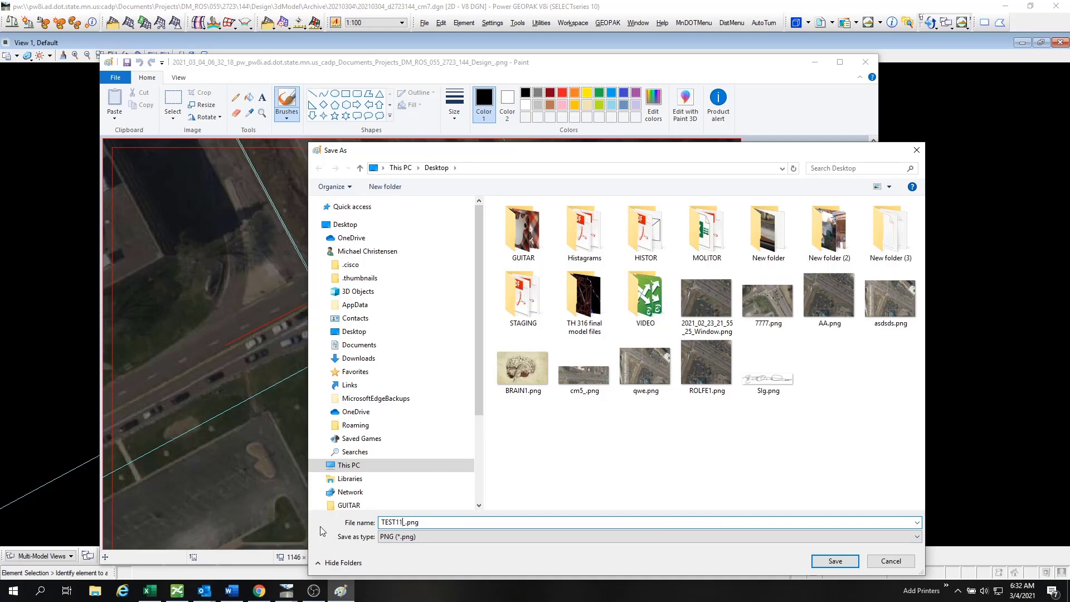
type("1")
left_click(834, 561)
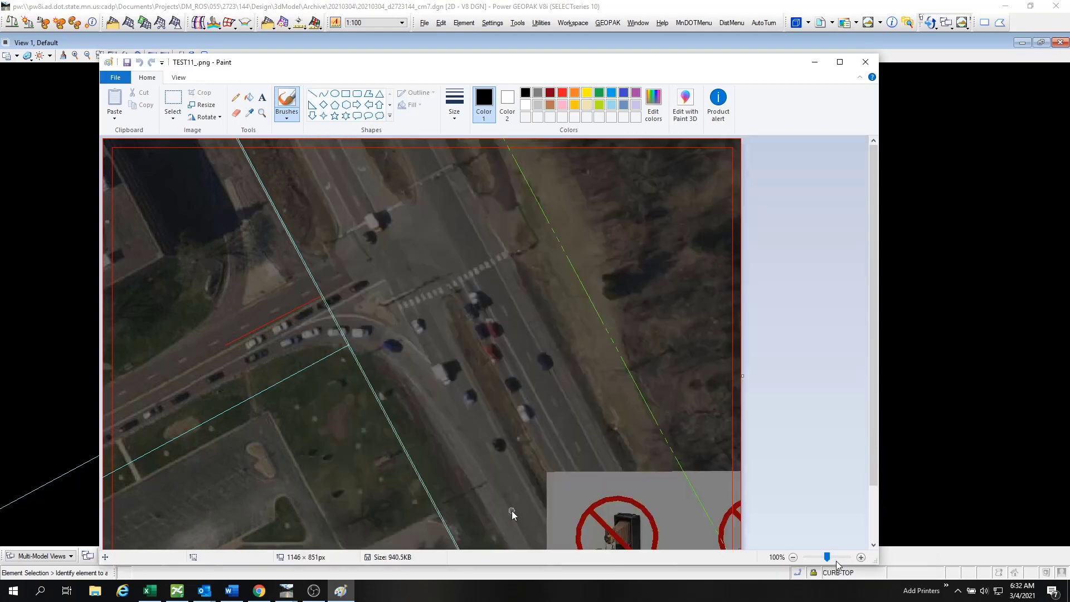
left_click(983, 411)
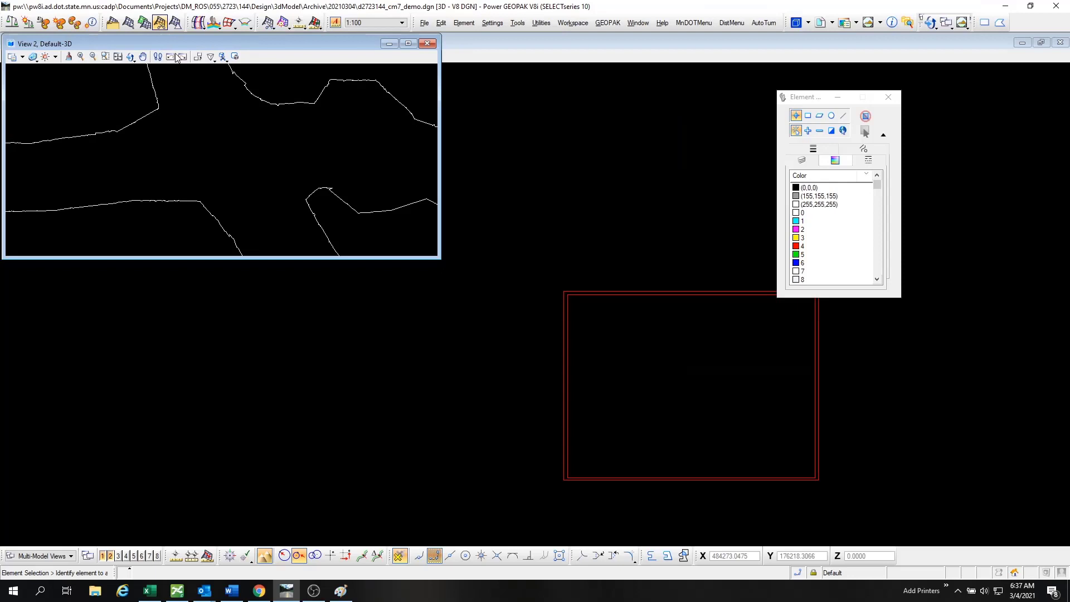
Create a clipped terrain from sp2723_144 with the inner red rectangle, using the External clipping method, zero offsets and the DNC-SURF feature definition.
left_click(267, 22)
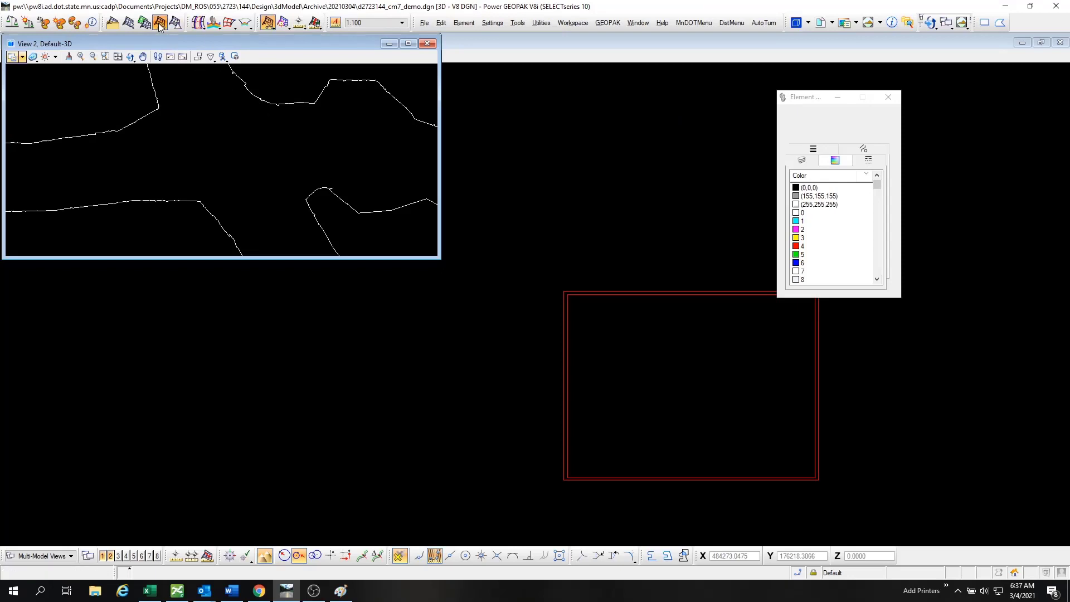
left_click(272, 103)
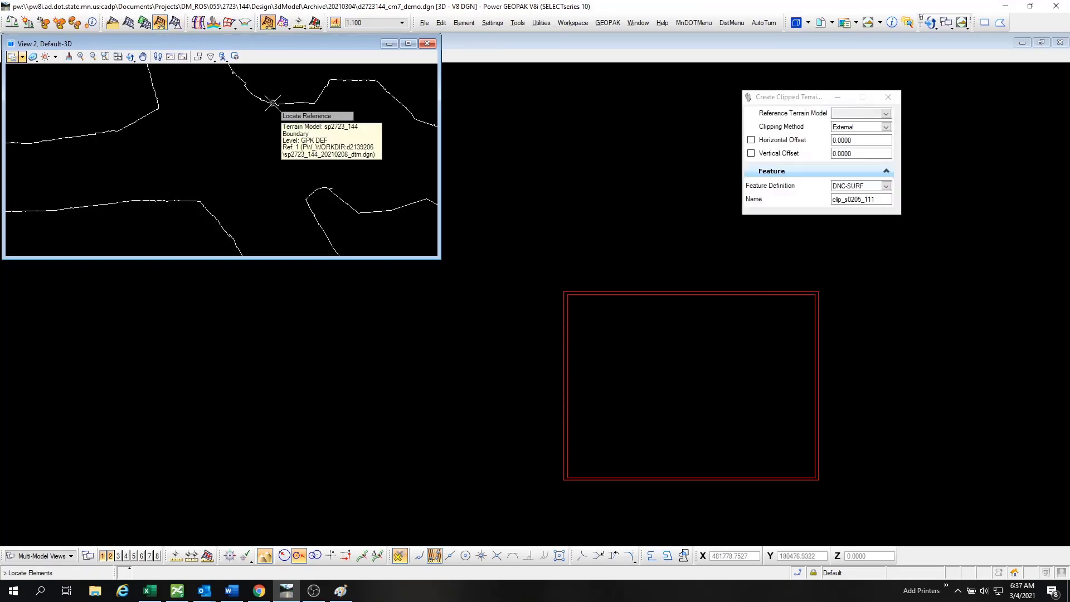
scroll(629, 312, "up", 5)
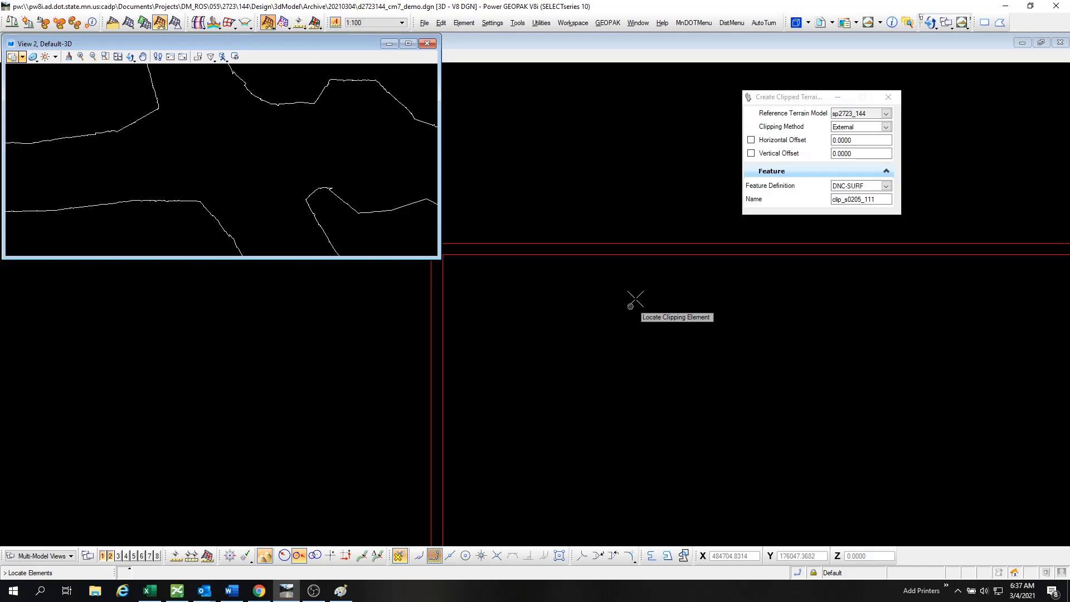
left_click(645, 255)
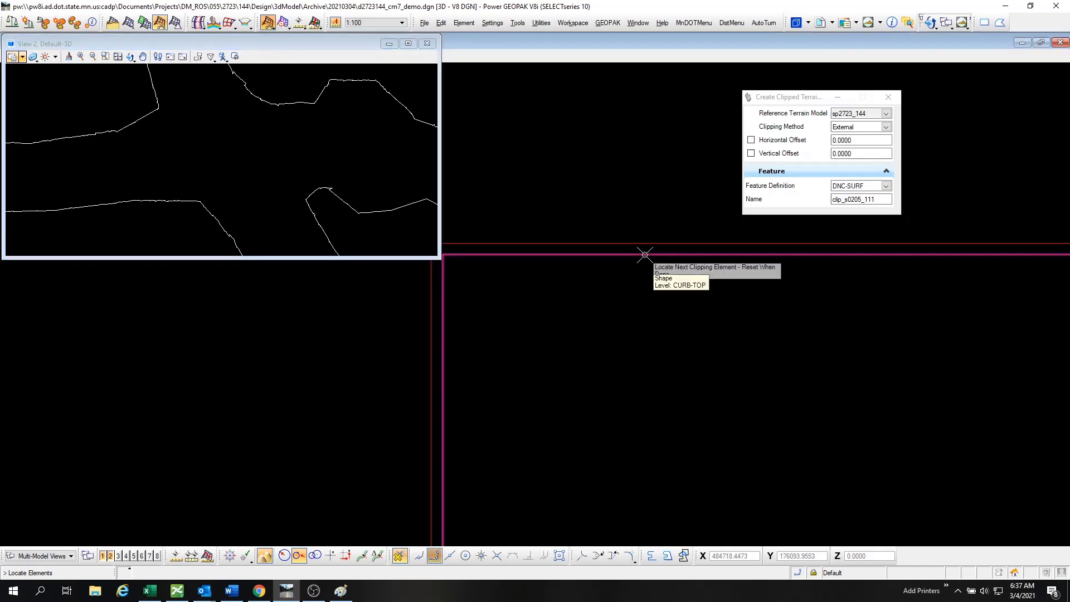
right_click(623, 299)
left_click(622, 300)
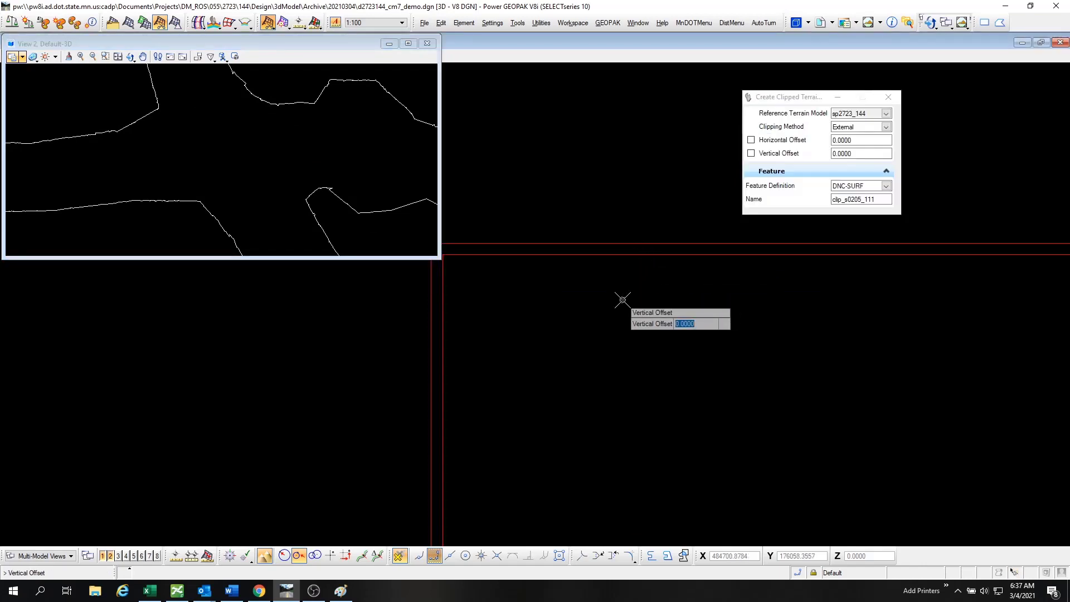
left_click(623, 300)
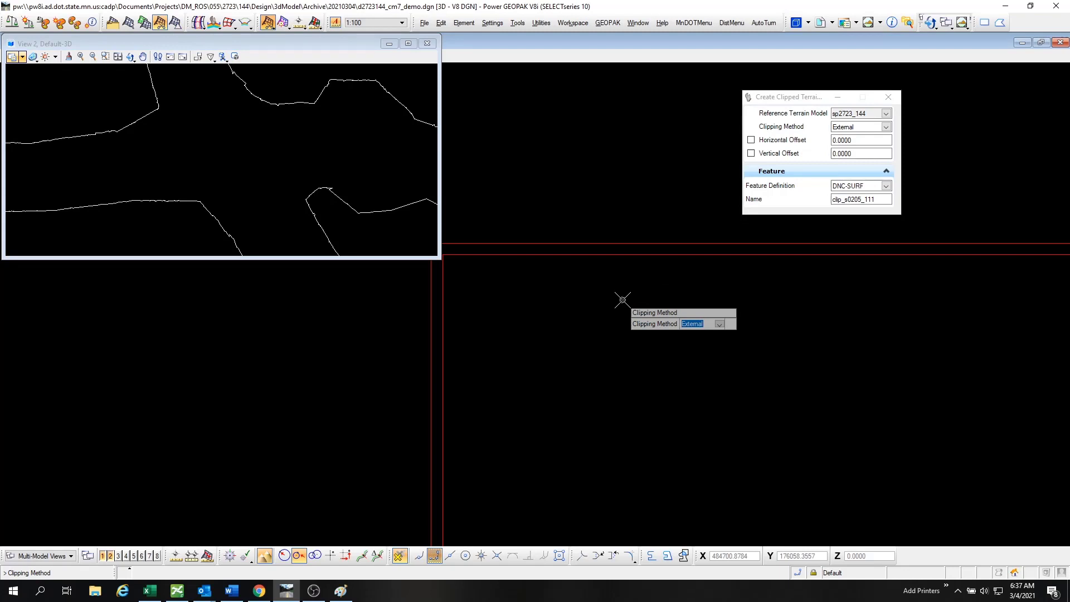
left_click(622, 299)
scroll(255, 161, "down", 2)
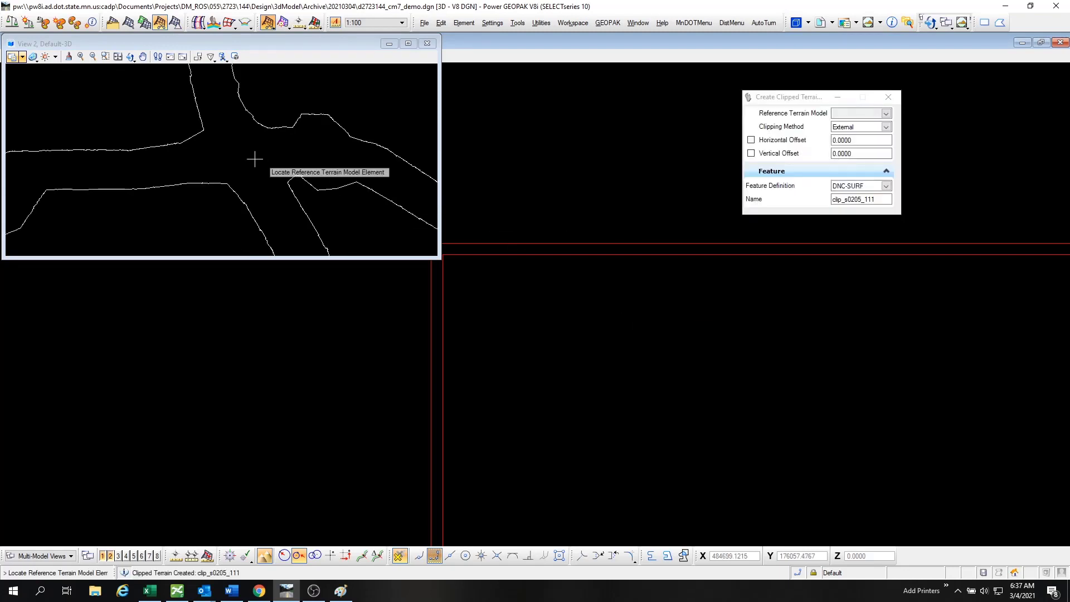
scroll(324, 178, "up", 5)
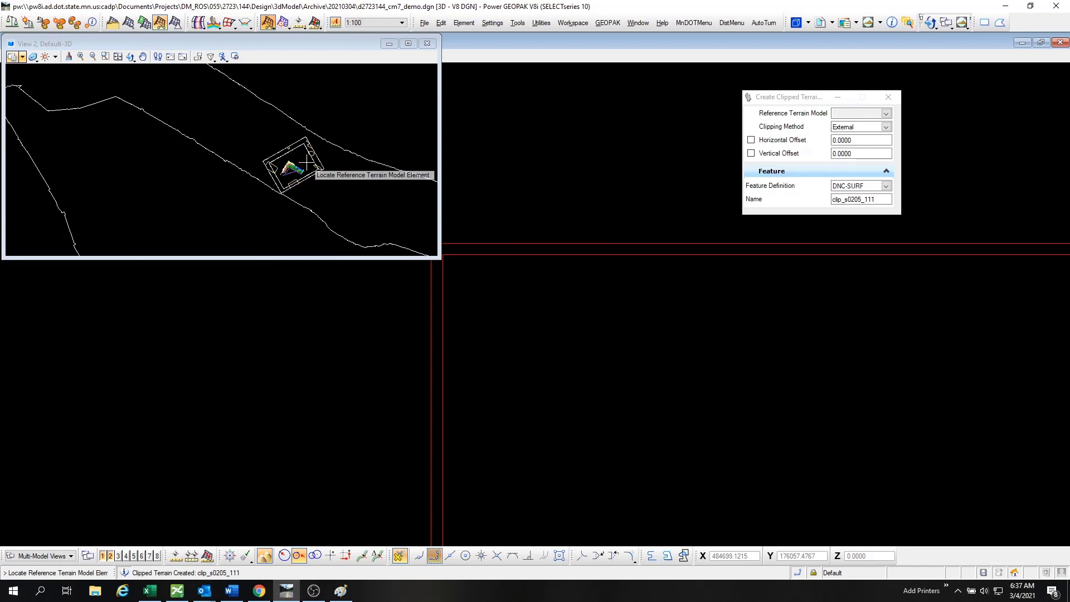
scroll(307, 163, "up", 5)
key("Escape")
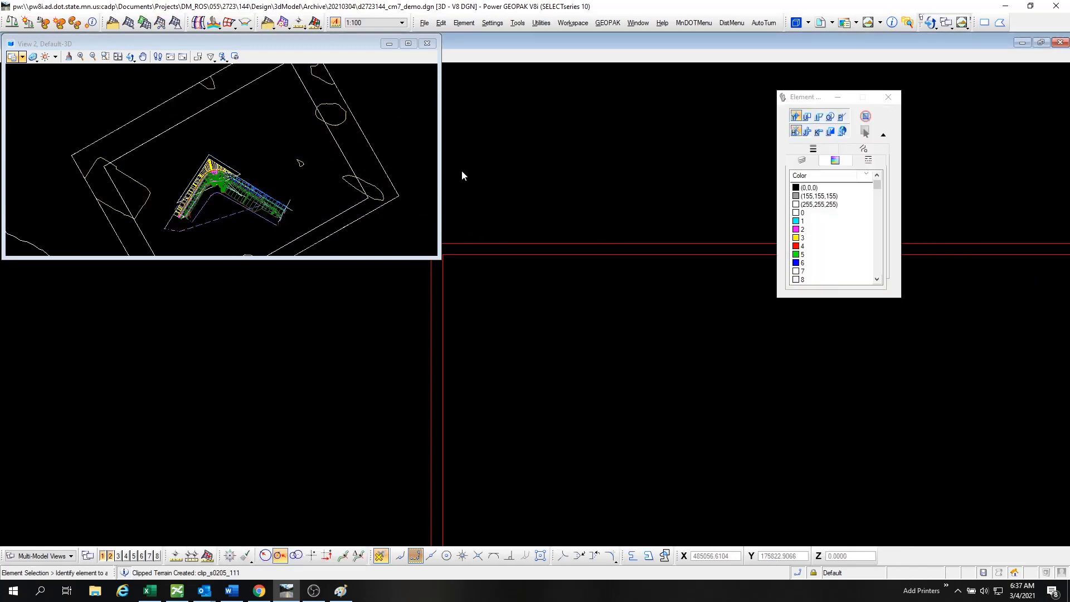
Remove the surrounding design linework from the 3D view, leaving only the terrain boundaries.
key("alt+f")
key("Escape")
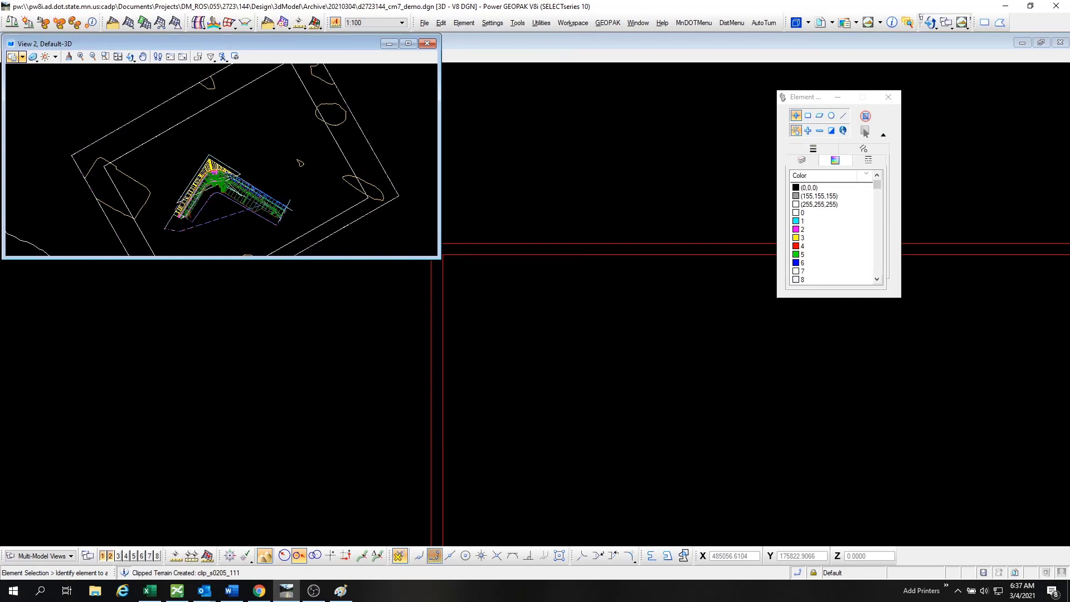
key("ctrl+a")
key("Delete")
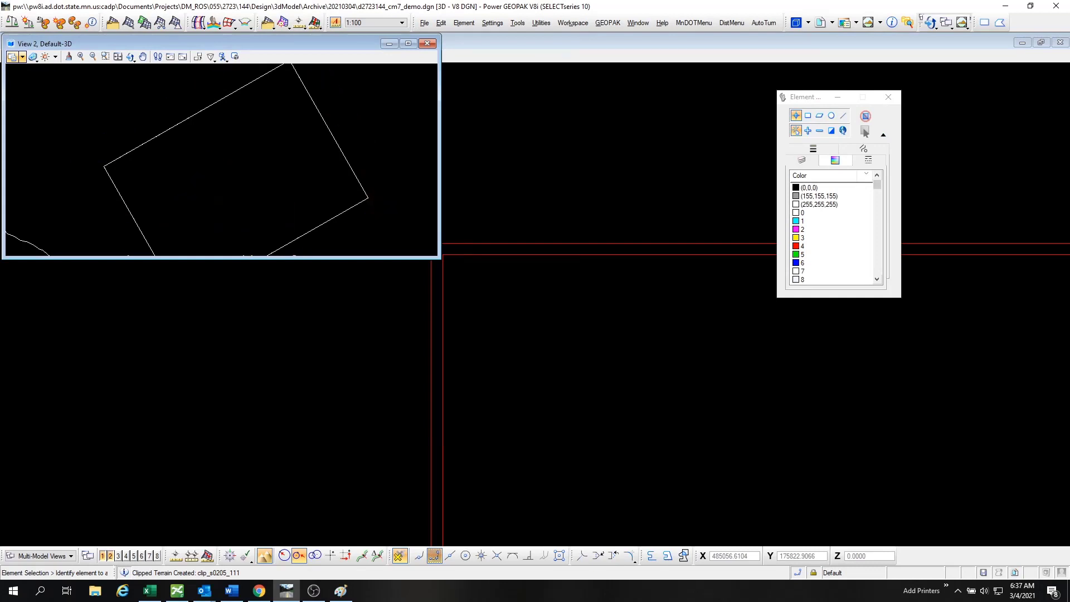
key("alt+Tab")
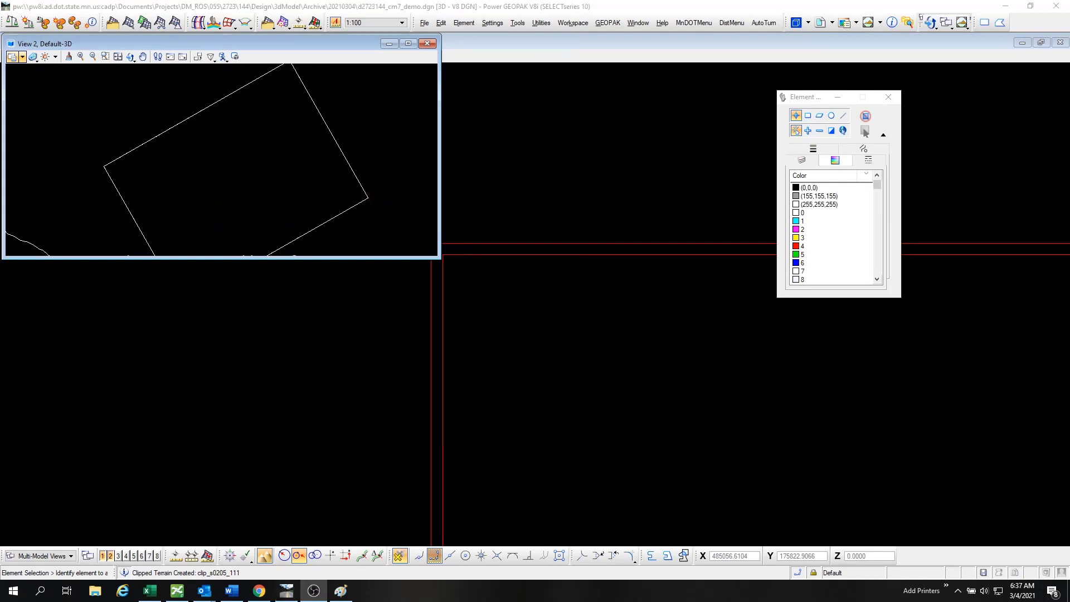
key("alt+Tab")
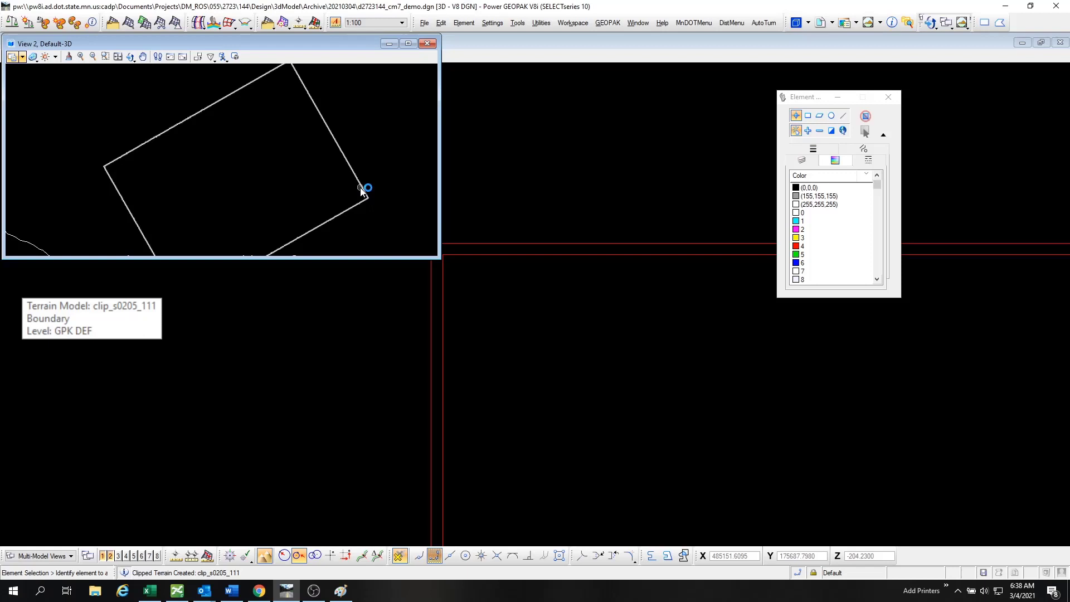
Export the clipped terrain to GEOPAK TIN format as clip_s0205_111.tin in folder 20210304 and check the file in.
left_click(355, 175)
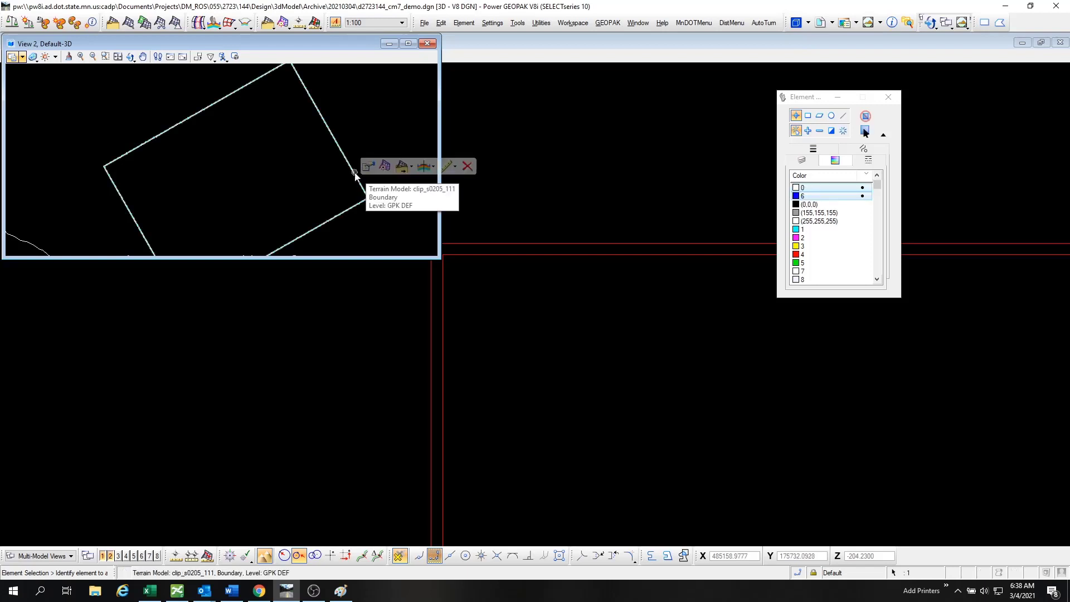
left_click(403, 166)
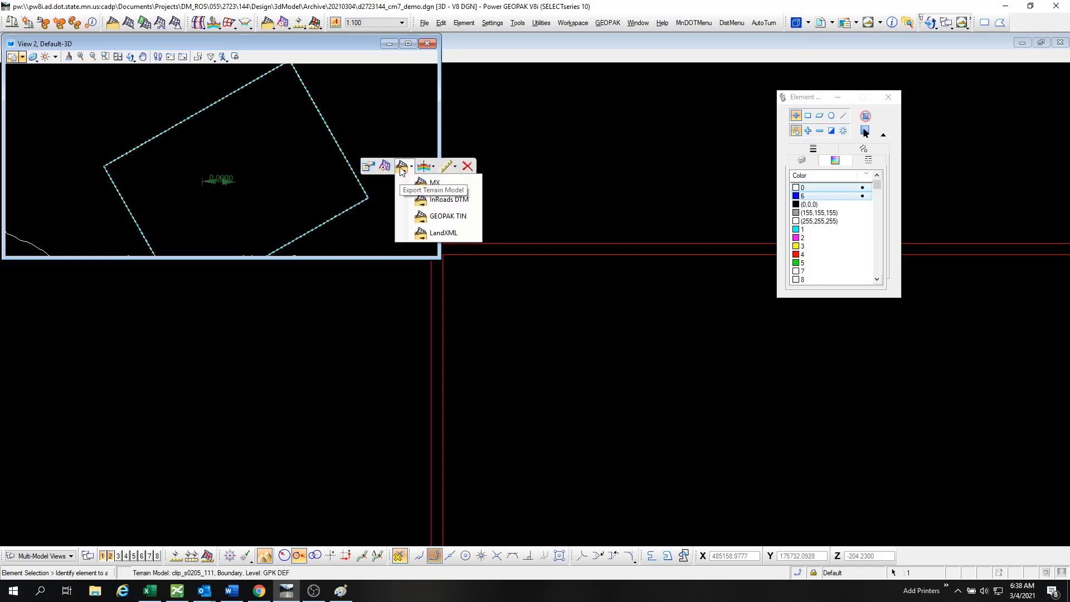
left_click(440, 216)
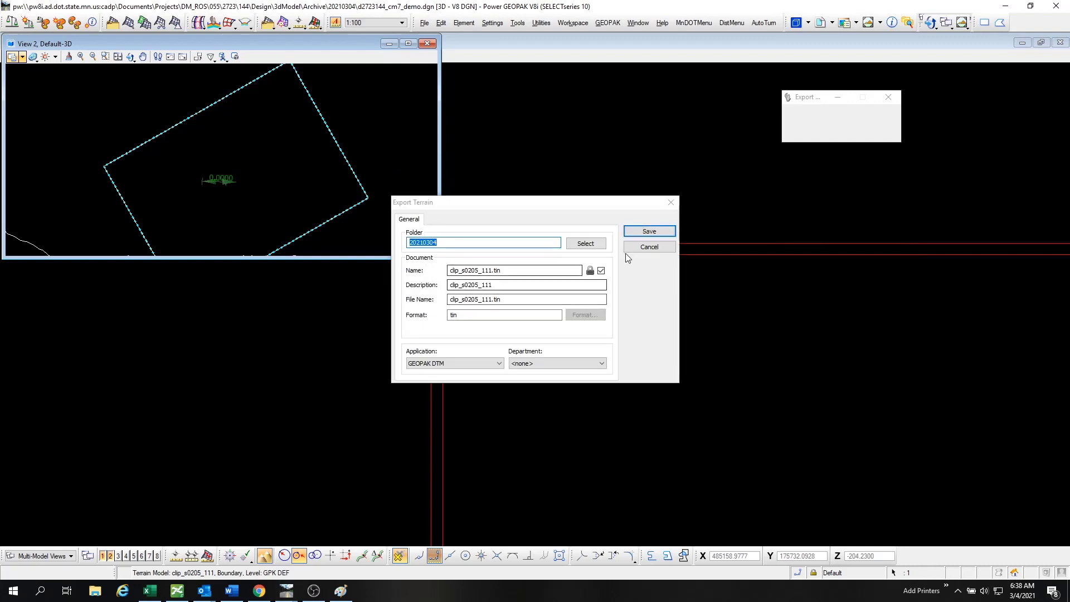
left_click(649, 232)
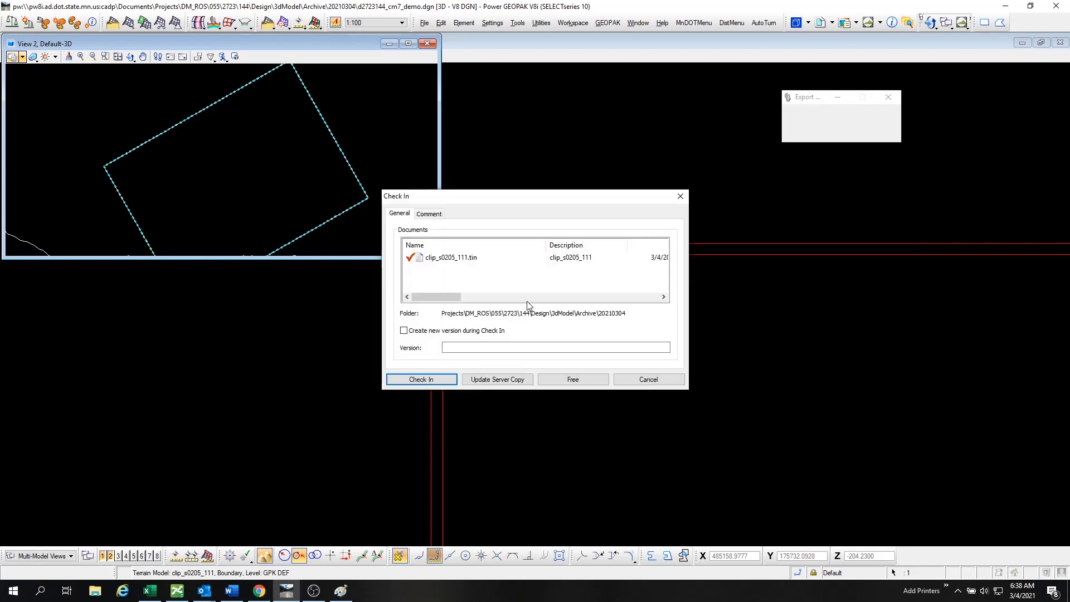
left_click(425, 380)
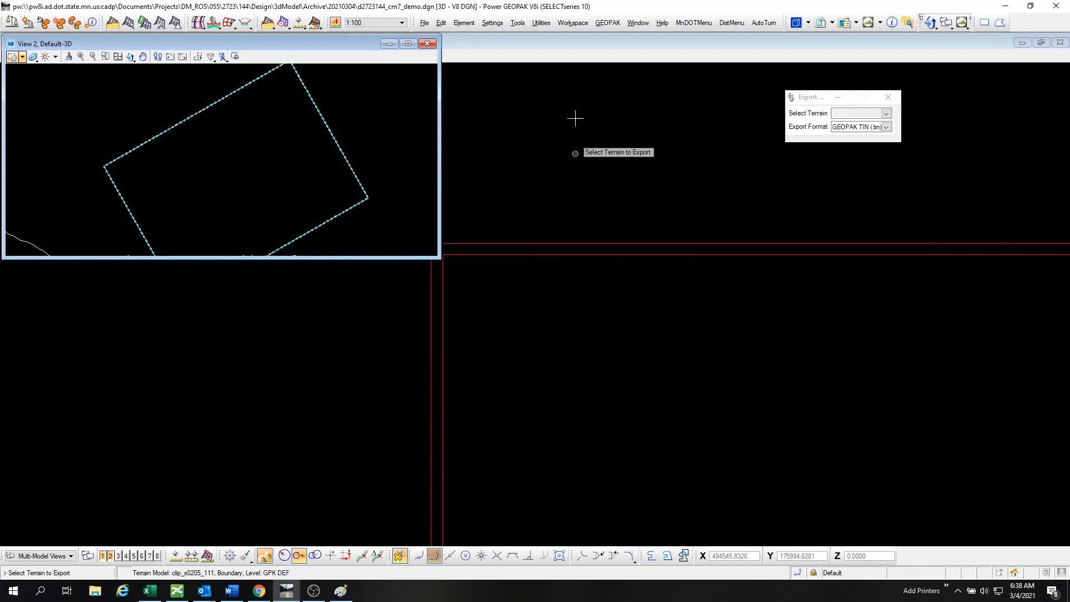
Open the GEOPAK Road DTM tools and start Load DTM Feature.
left_click(606, 23)
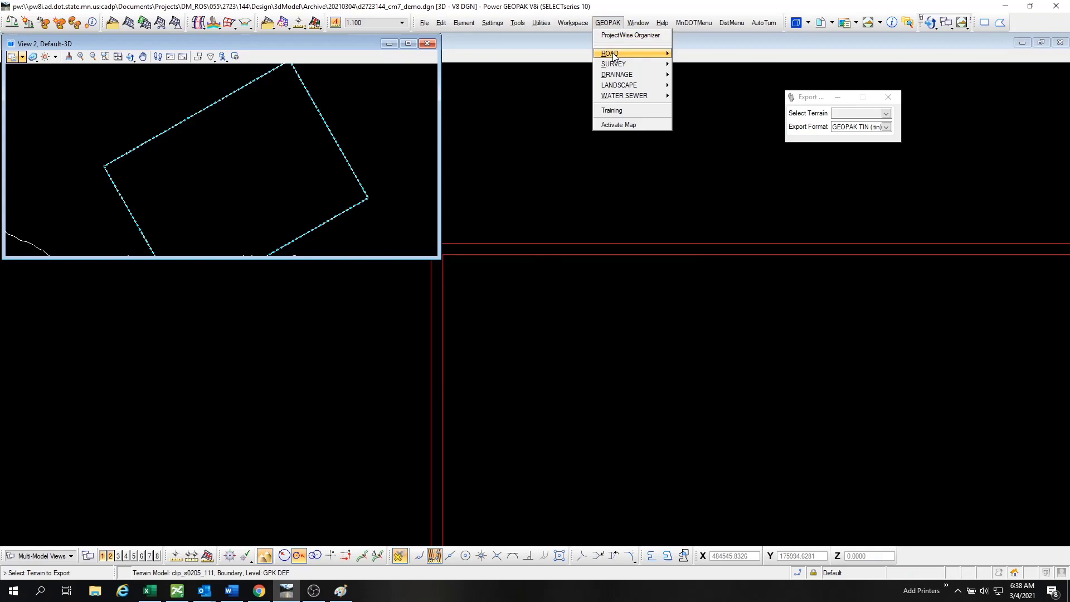
mouse_move(613, 53)
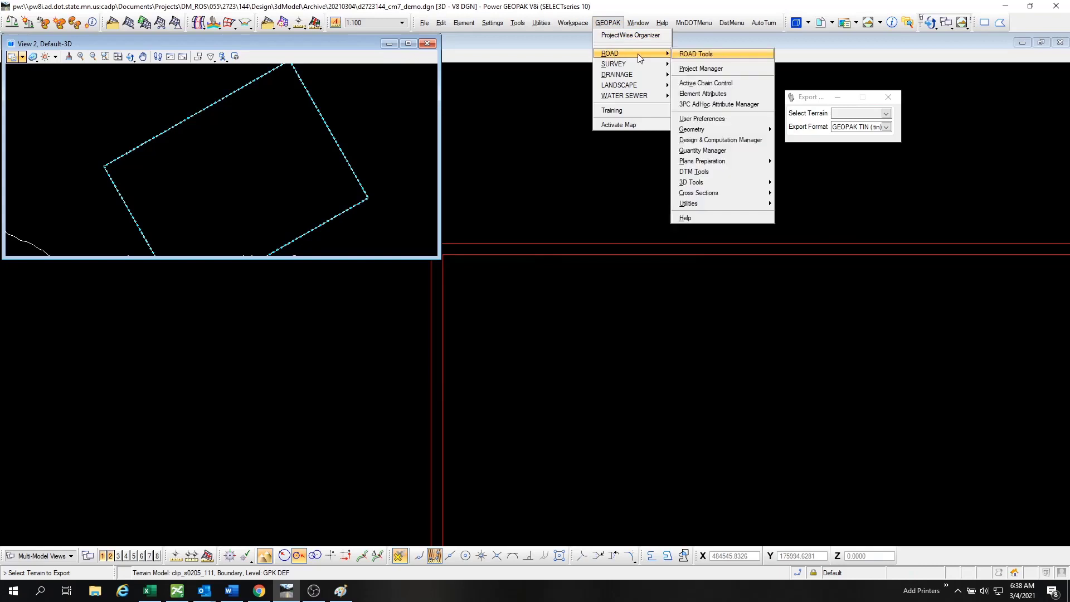
left_click(701, 172)
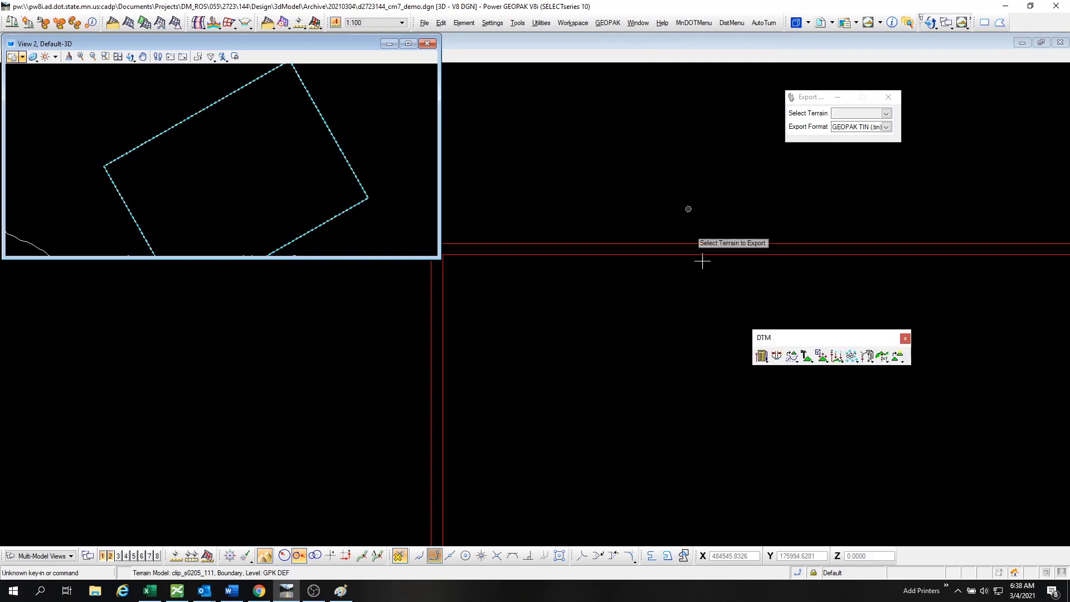
left_click_drag(797, 343, 399, 246)
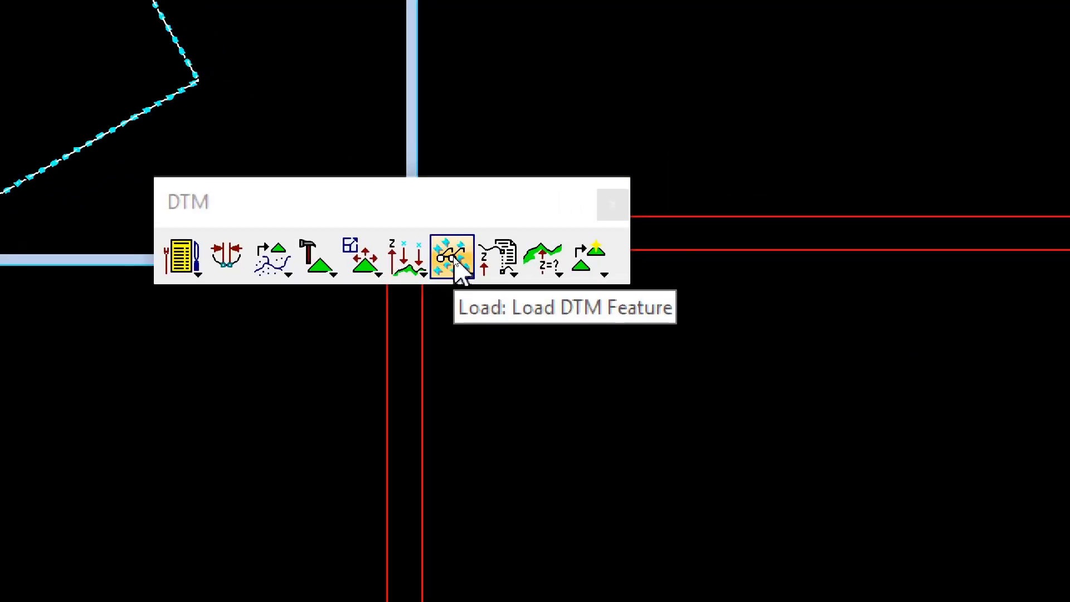
left_click(453, 258)
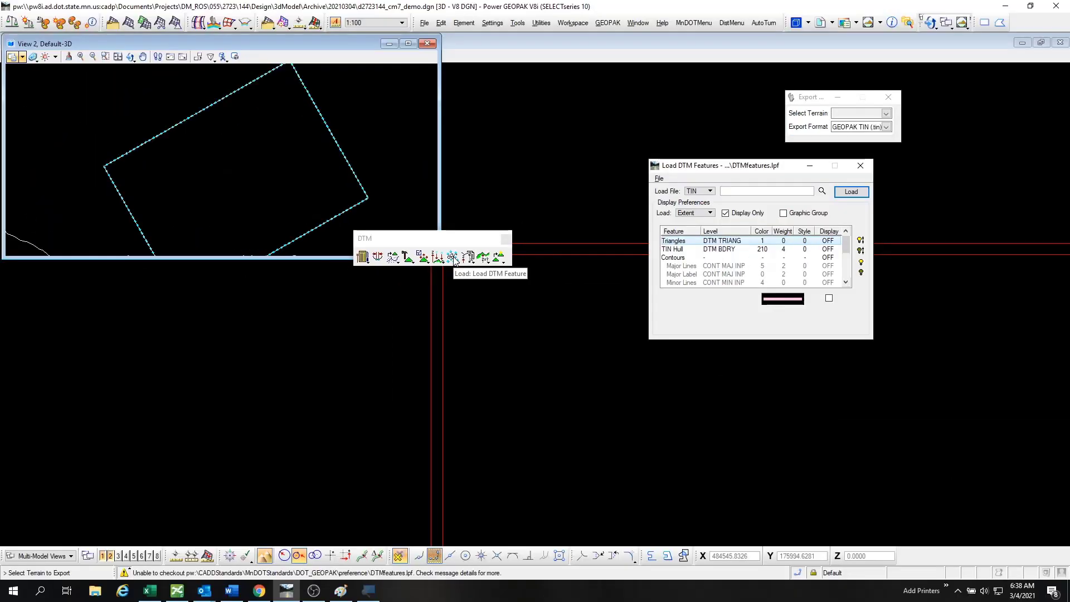
Choose clip_s0205_111.tin from folder 20210304 as the TIN file for loading DTM features.
left_click_drag(715, 171, 536, 186)
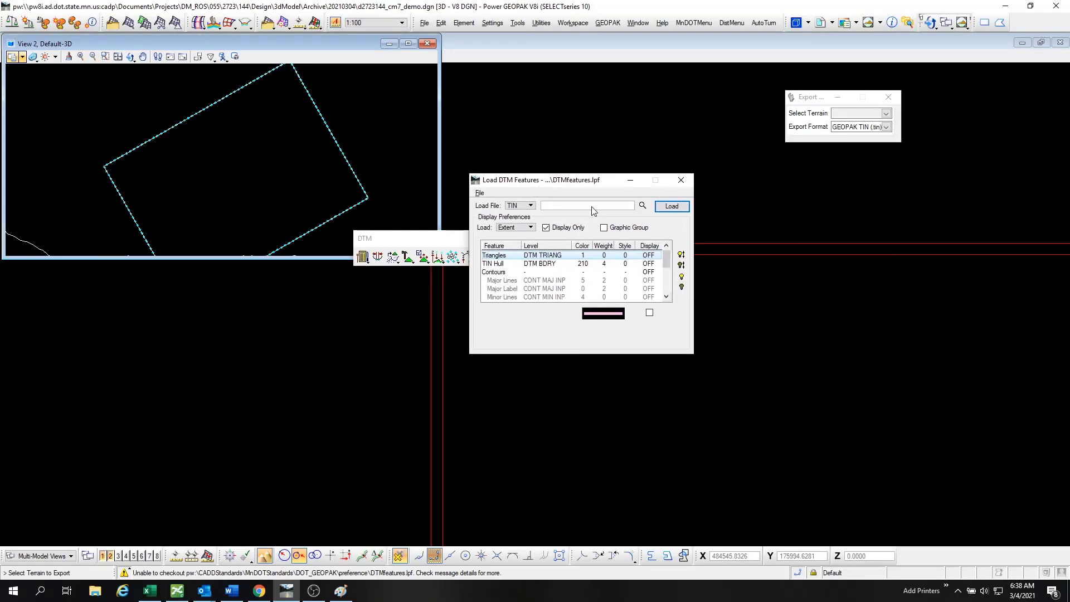
left_click(643, 206)
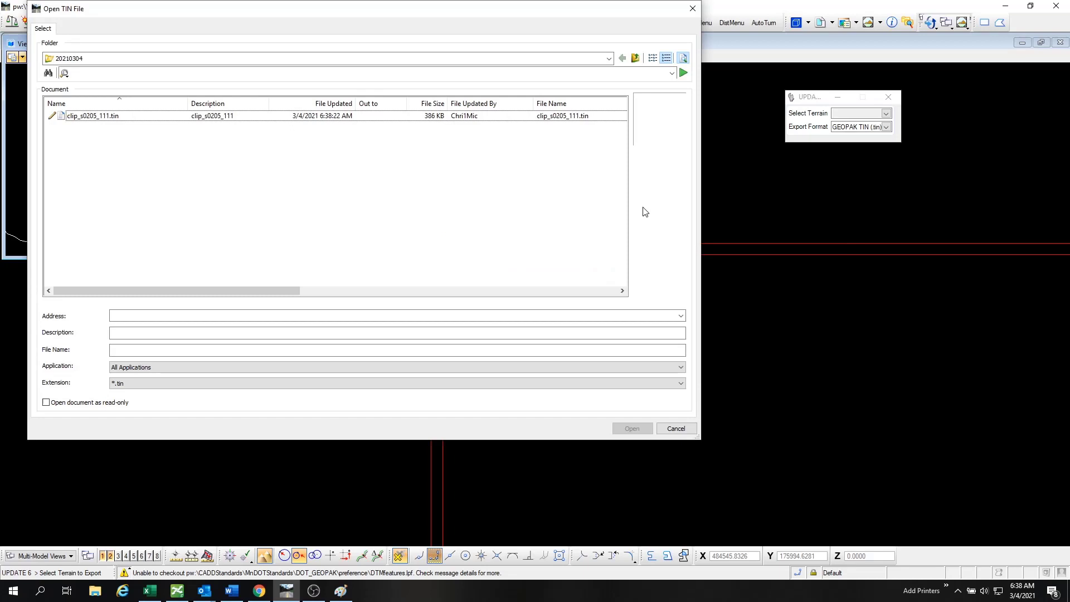
left_click(116, 119)
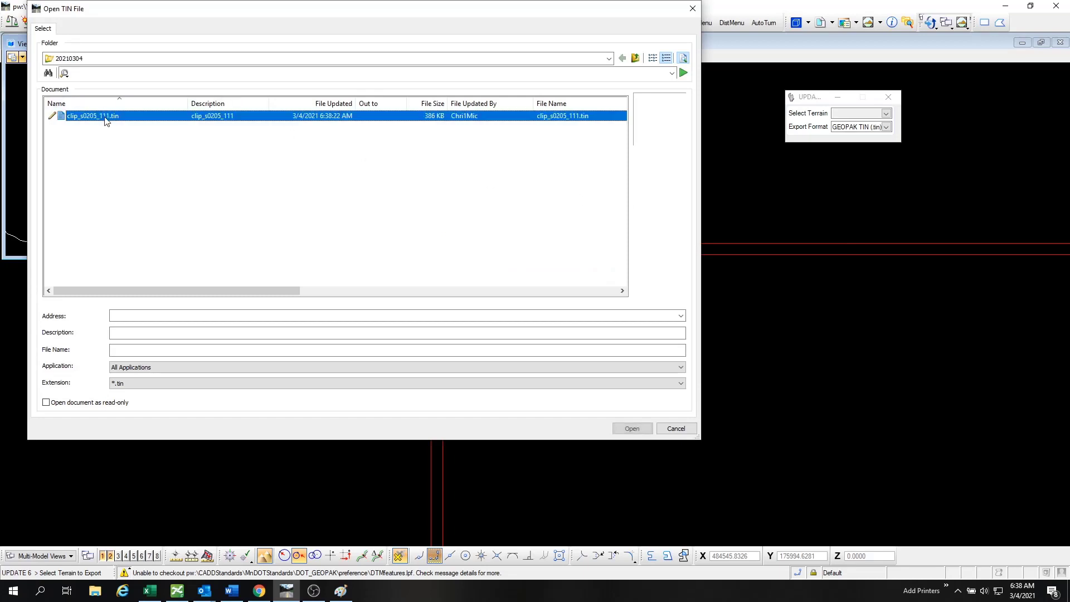
left_click(632, 428)
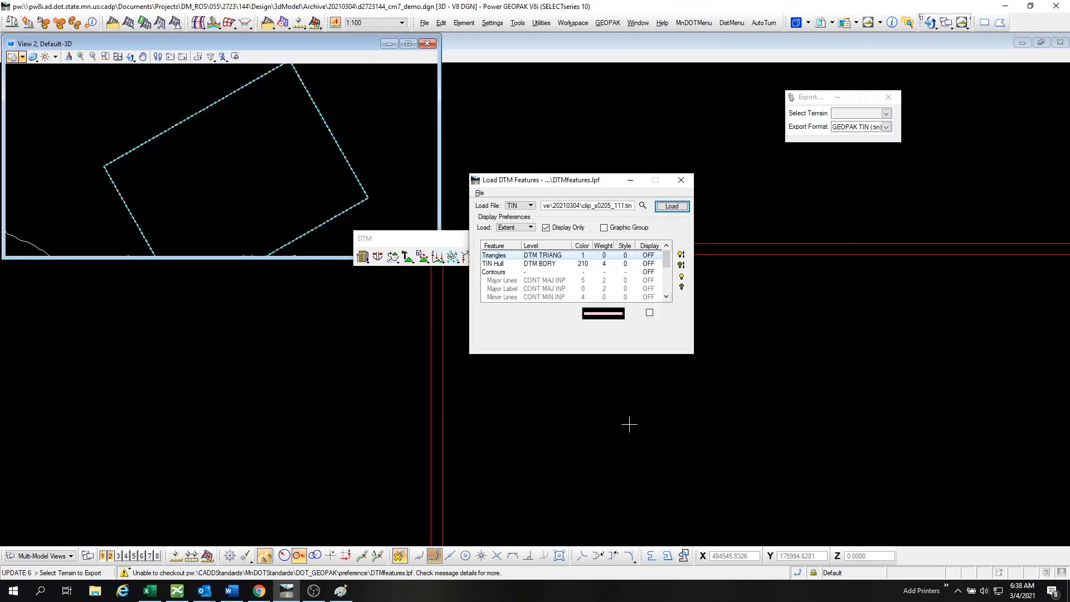
Turn on display of the Triangles feature, preview it, and load it into the drawing with Display Only turned off.
left_click(551, 256)
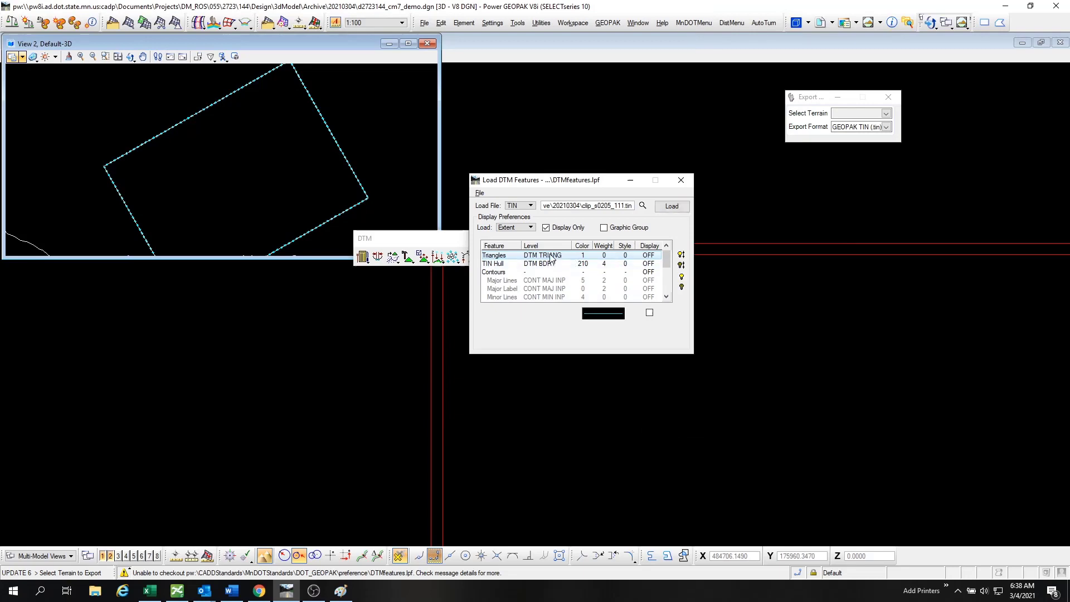
left_click(670, 207)
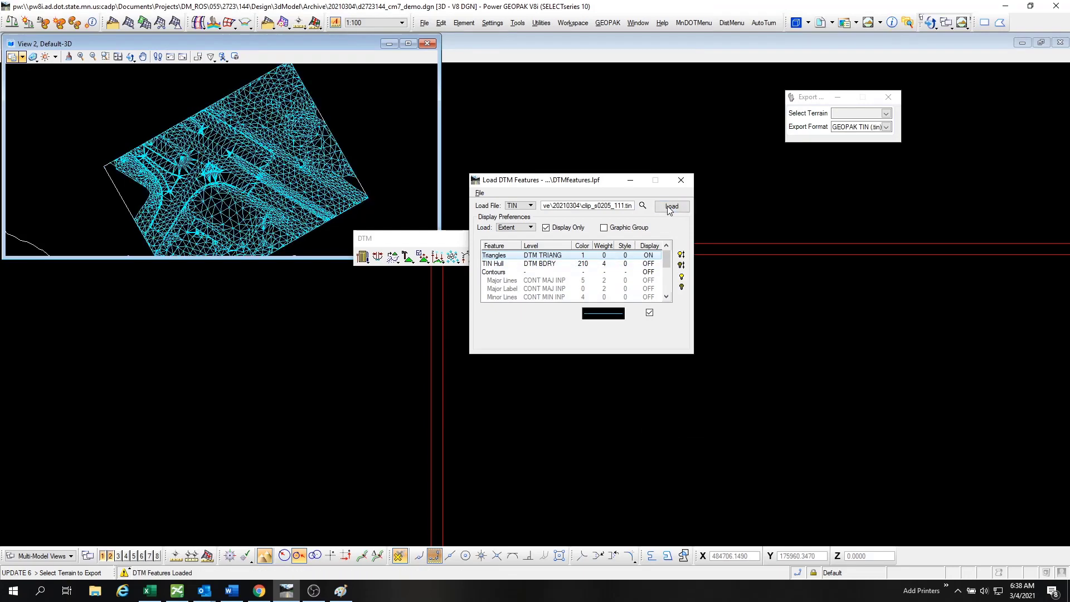
left_click(546, 228)
left_click(671, 206)
left_click(681, 182)
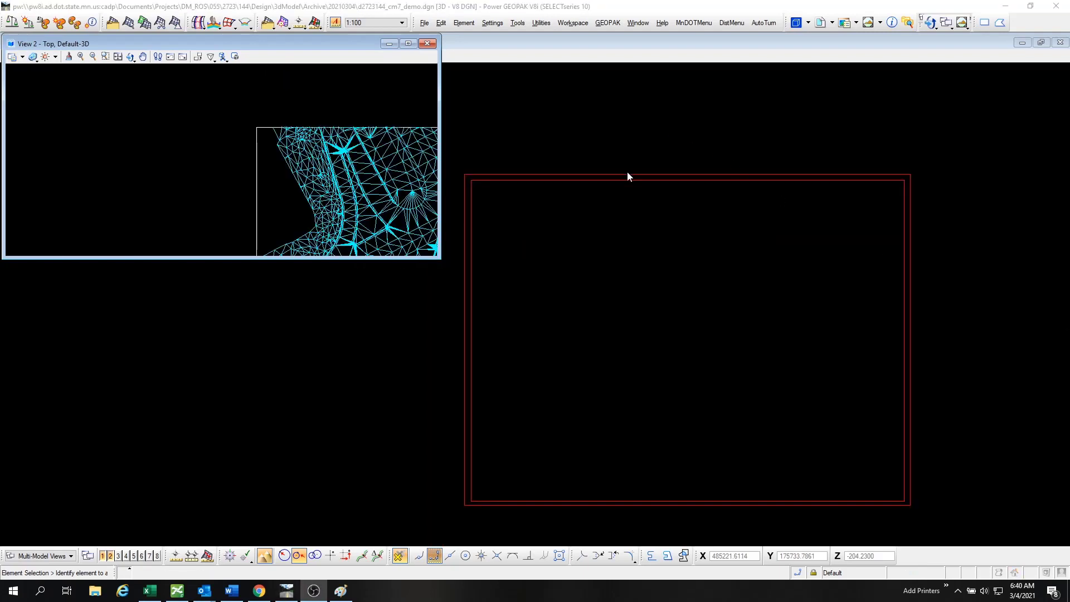
Create a fixed-elevation profile at 952 for the outer red rectangle using the Vertical Geometry tools.
left_click(625, 175)
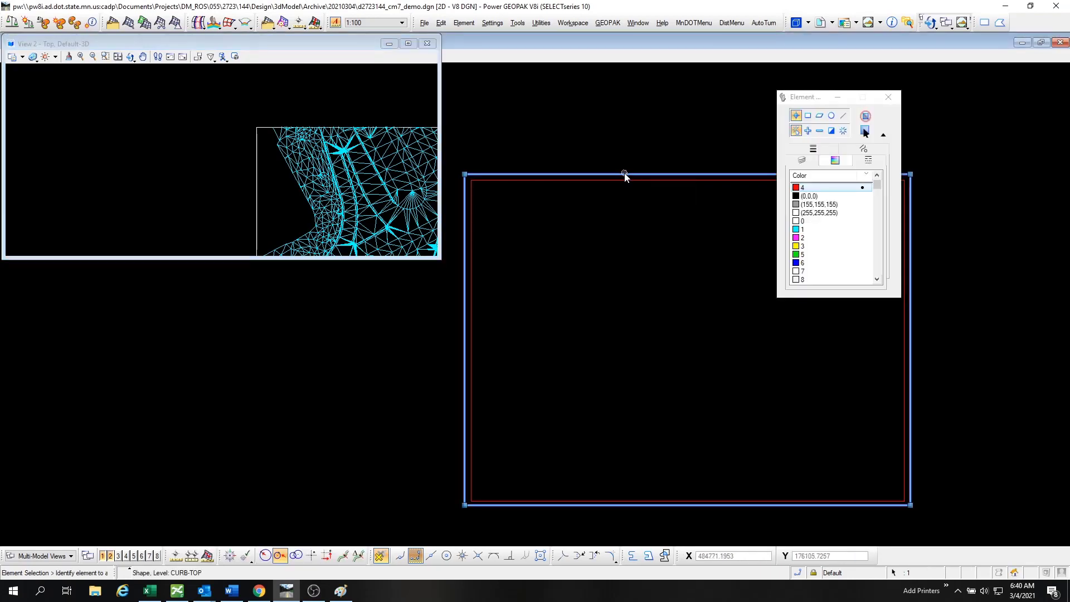
left_click(146, 24)
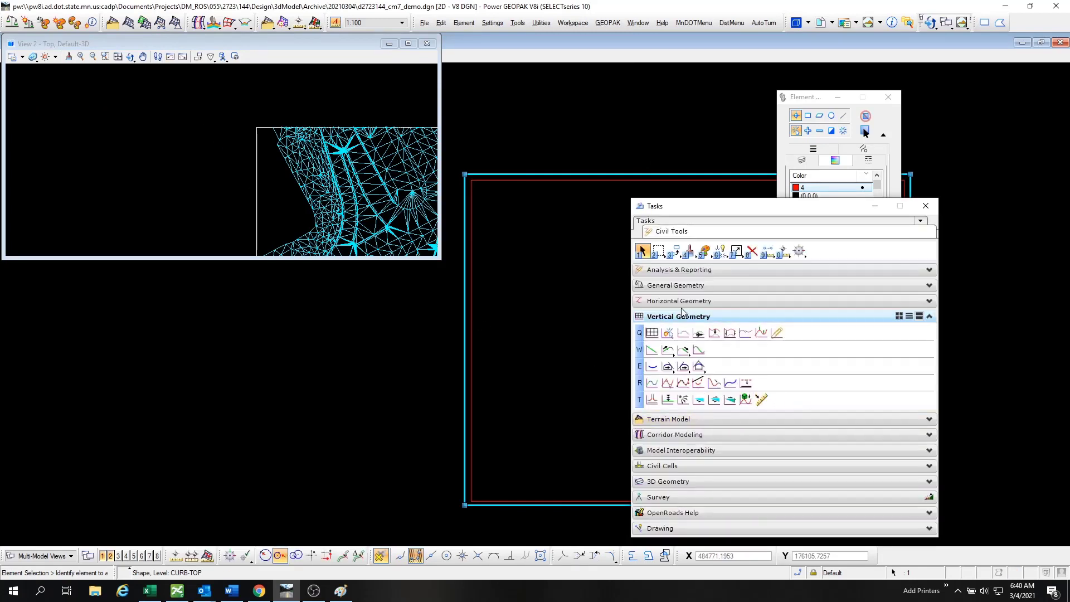
left_click(670, 422)
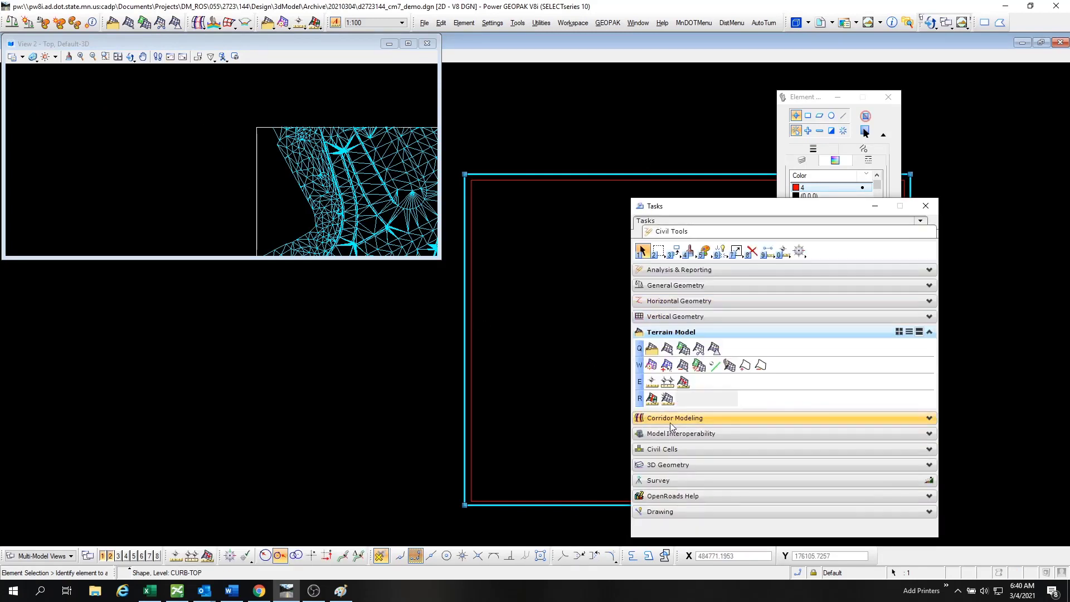
left_click(672, 316)
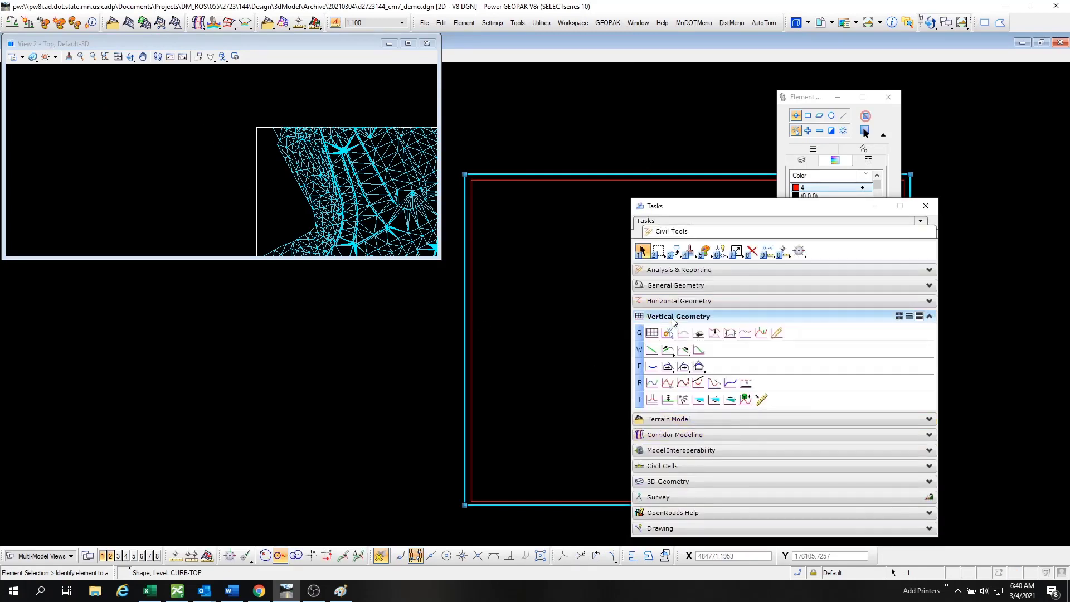
left_click(667, 400)
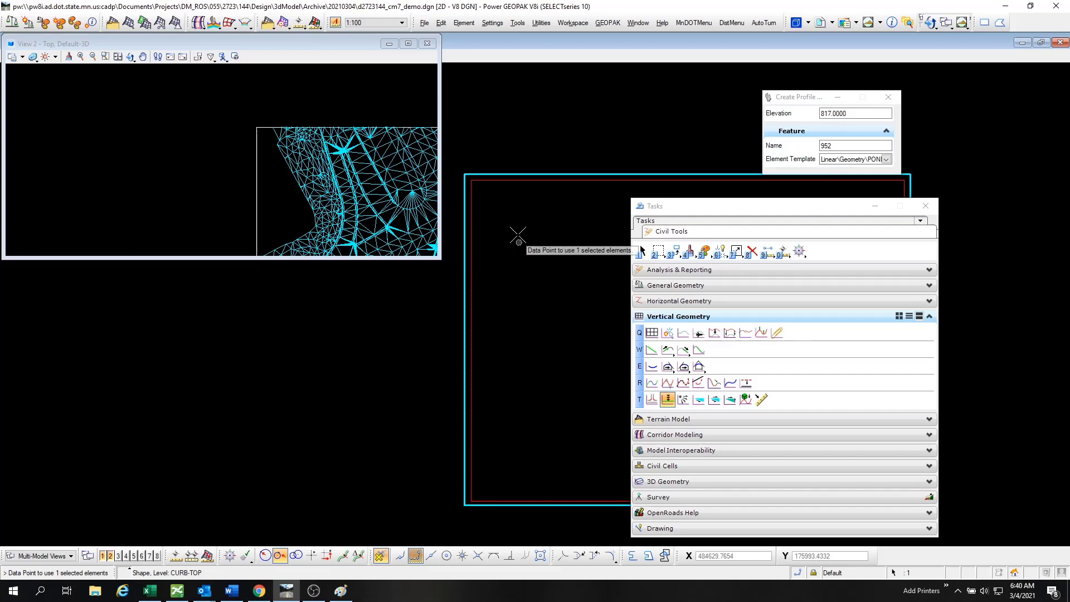
left_click(525, 158)
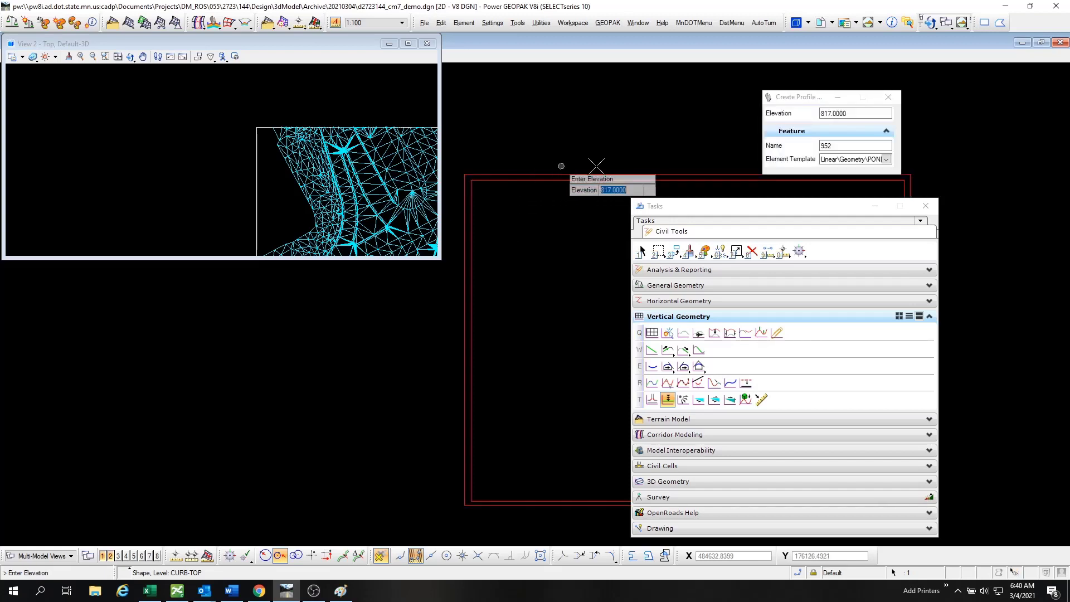
left_click(852, 113)
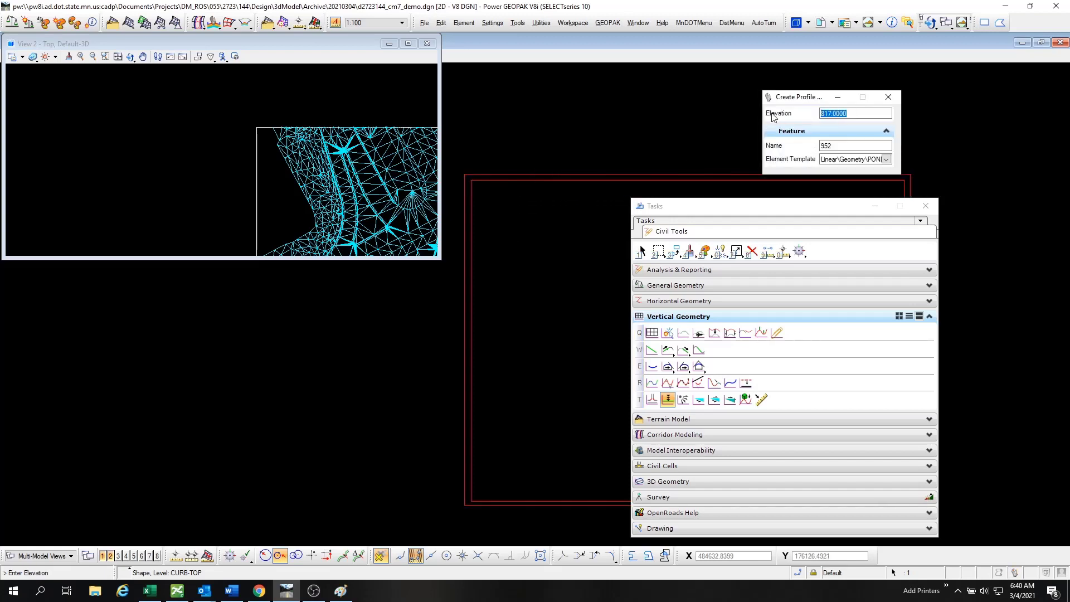
type("952")
left_click(599, 132)
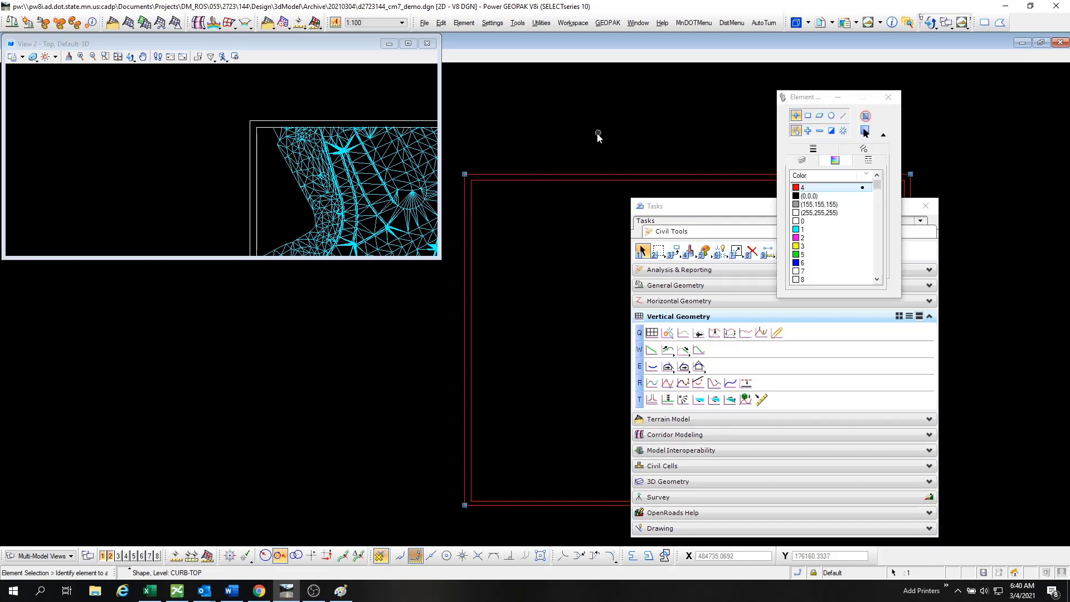
Reselect the outer rectangle and check its assigned feature and active profile.
left_click(502, 158)
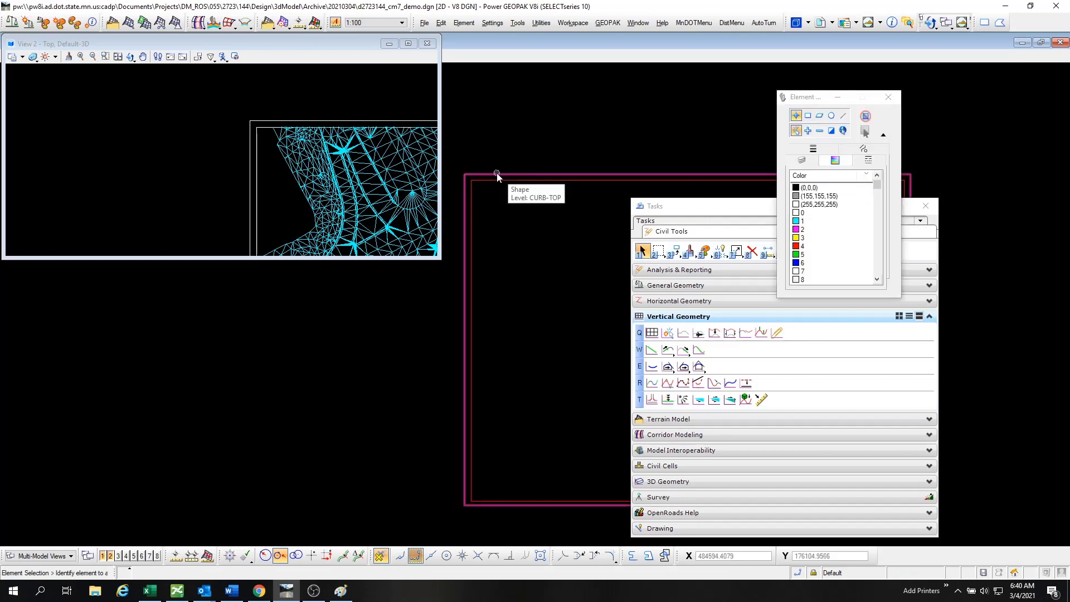
left_click(494, 174)
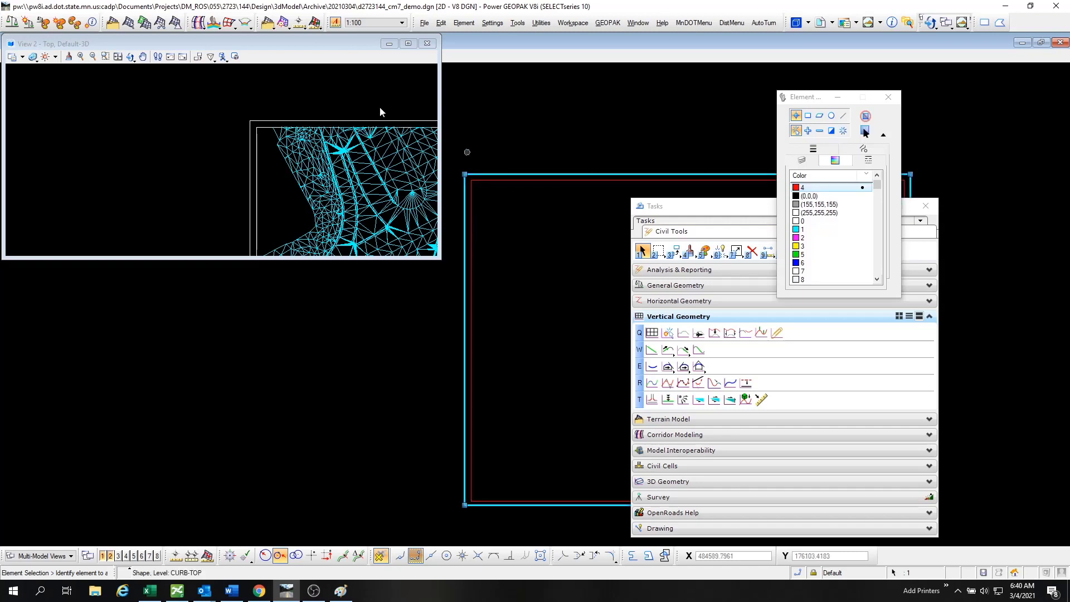
left_click(74, 29)
left_click(469, 114)
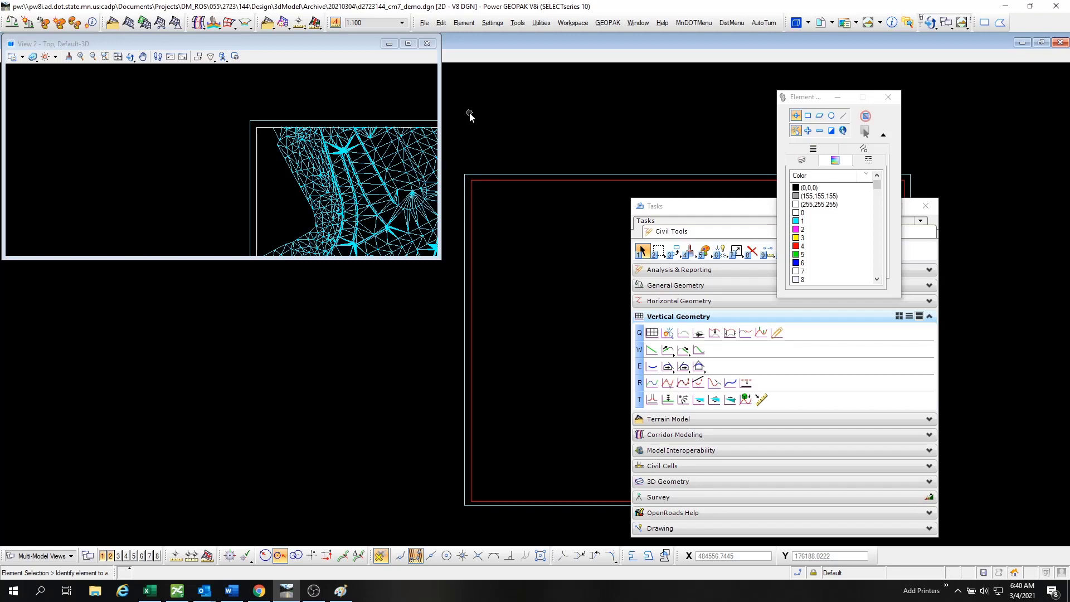
mouse_move(513, 176)
left_click(494, 177)
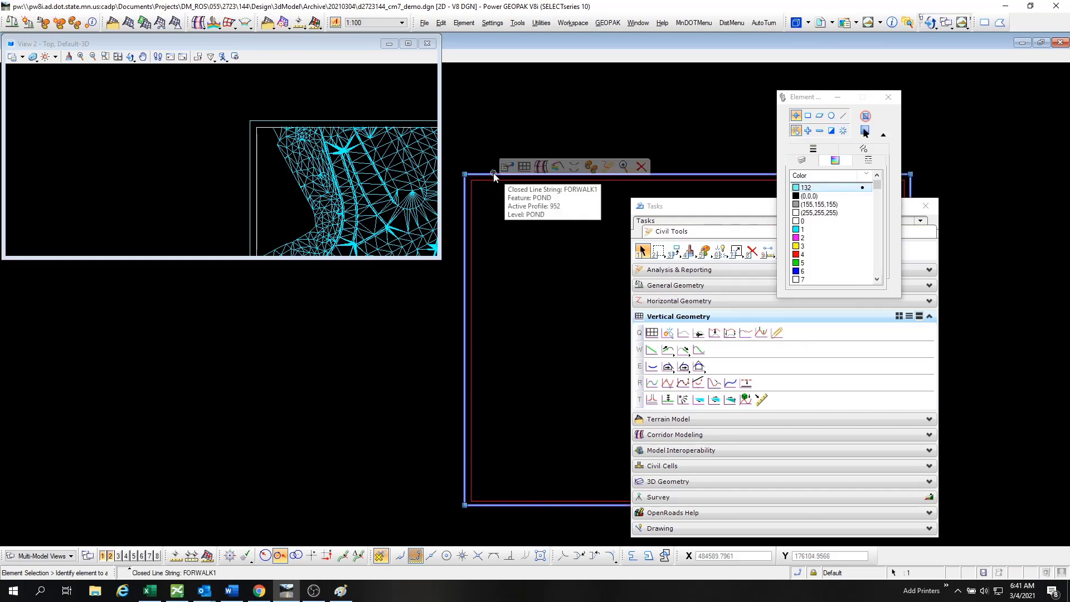
Examine the elevated rectangle against the triangle mesh from the side in the 3D view, and restore the top view.
left_click(200, 150)
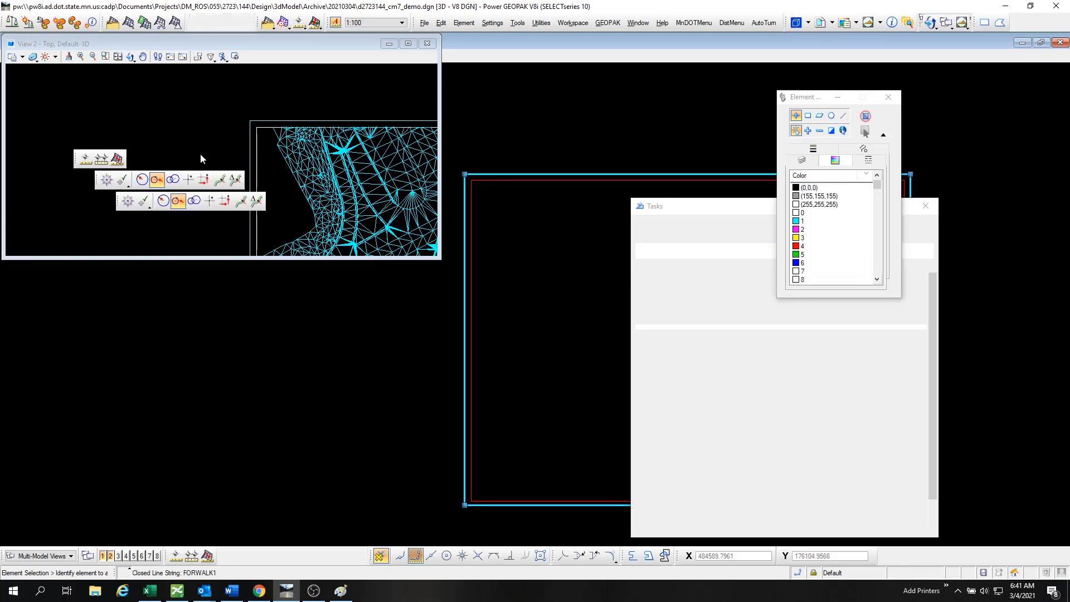
scroll(214, 149, "down", 5)
scroll(242, 173, "up", 5)
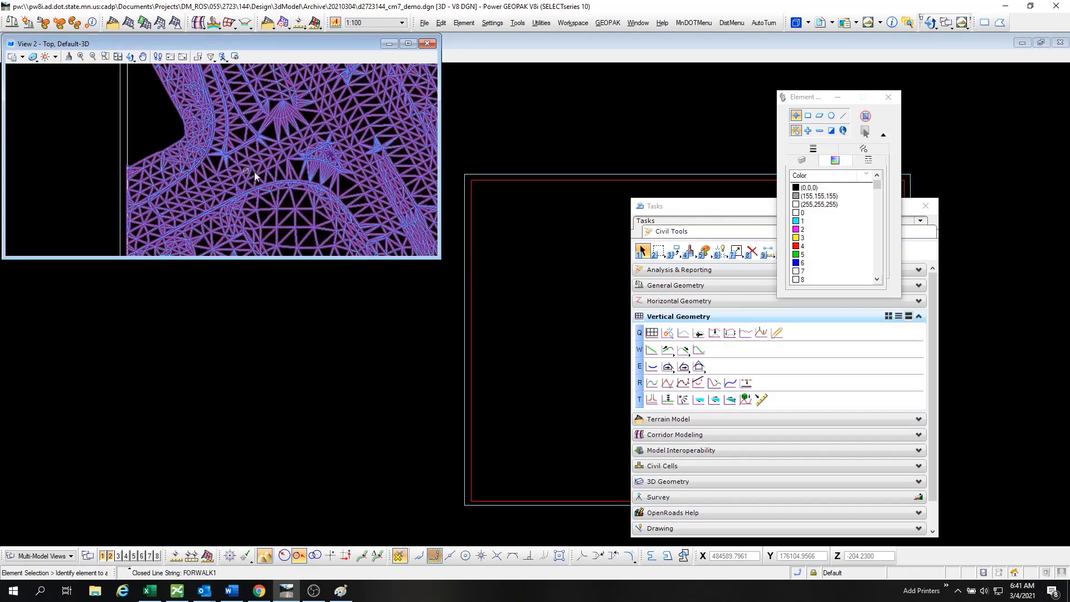
middle_click_drag(256, 174, 301, 99, "shift")
right_click(232, 113)
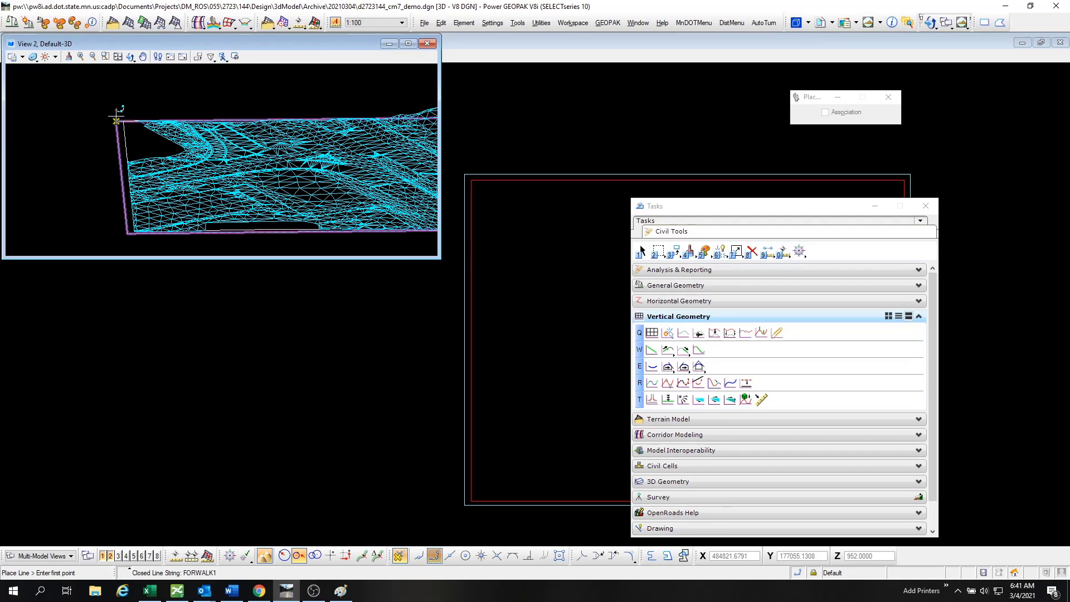
middle_click(184, 93)
middle_click(184, 93)
key("t")
Enlarge the 3D view window so the whole triangle mesh and its rectangles fit, and return to Element Selection.
scroll(234, 169, "down", 4)
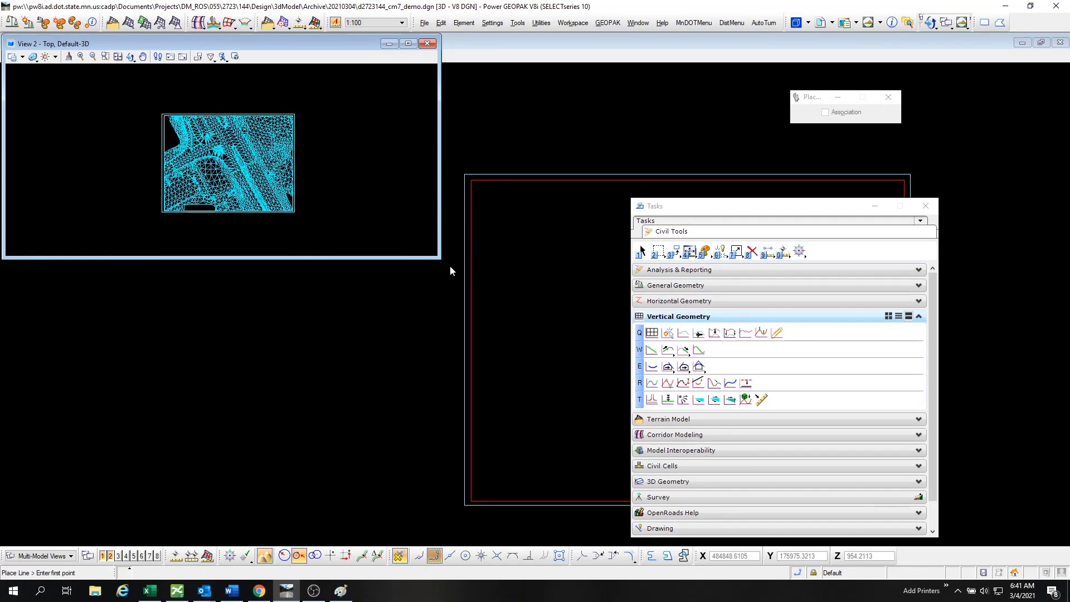
left_click_drag(438, 258, 509, 411)
scroll(207, 110, "up", 2)
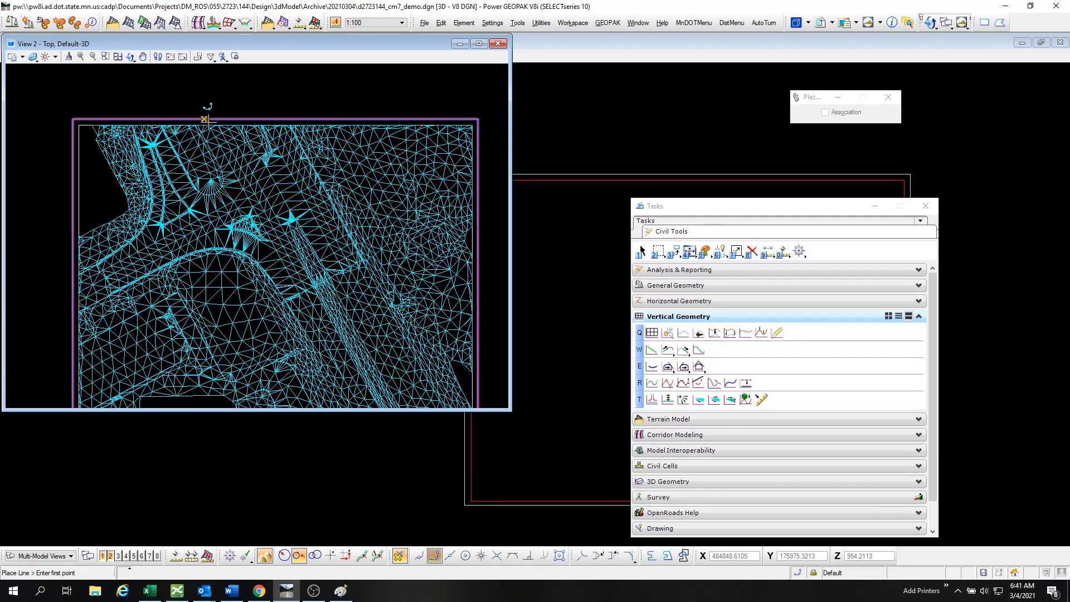
scroll(214, 127, "down", 1)
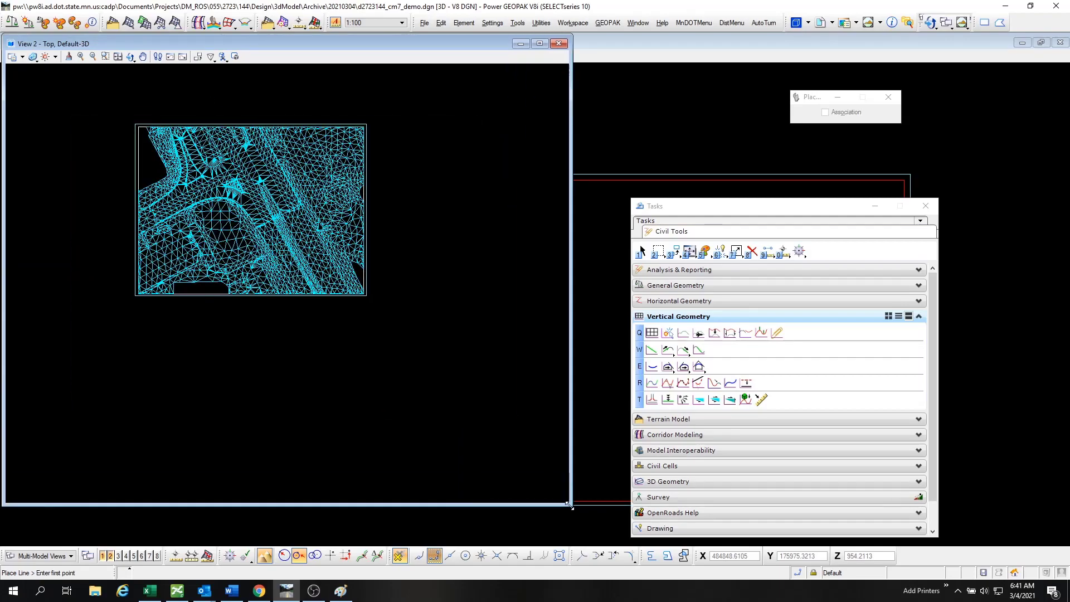
left_click_drag(569, 506, 569, 508)
scroll(253, 172, "up", 3)
scroll(488, 356, "down", 3)
key("1")
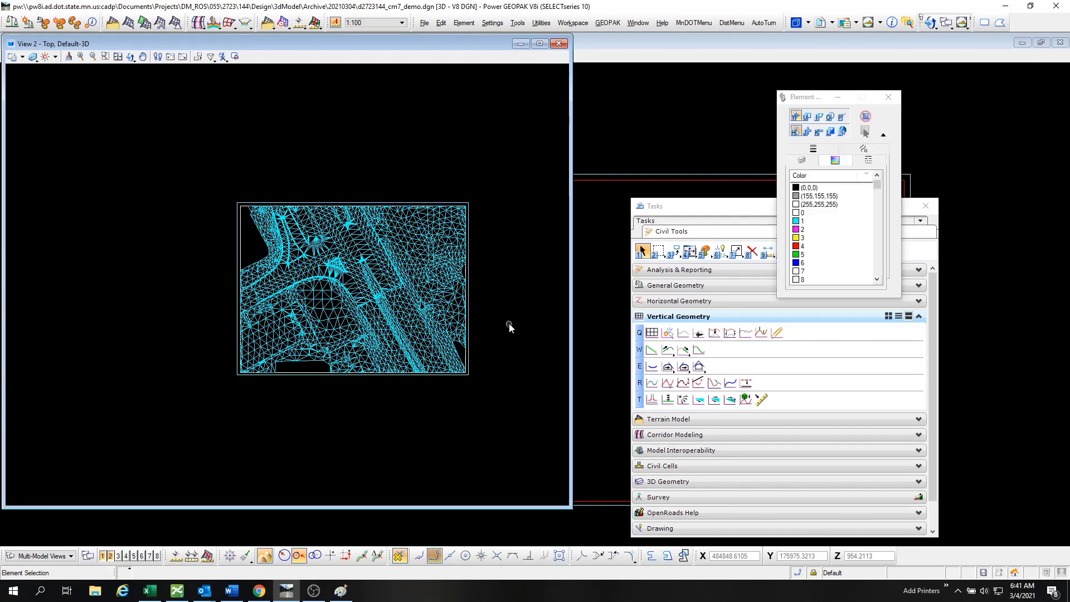
Open Raster Manager and start a raster attachment, dismissing the managed-document dialog to browse local files.
left_click(868, 23)
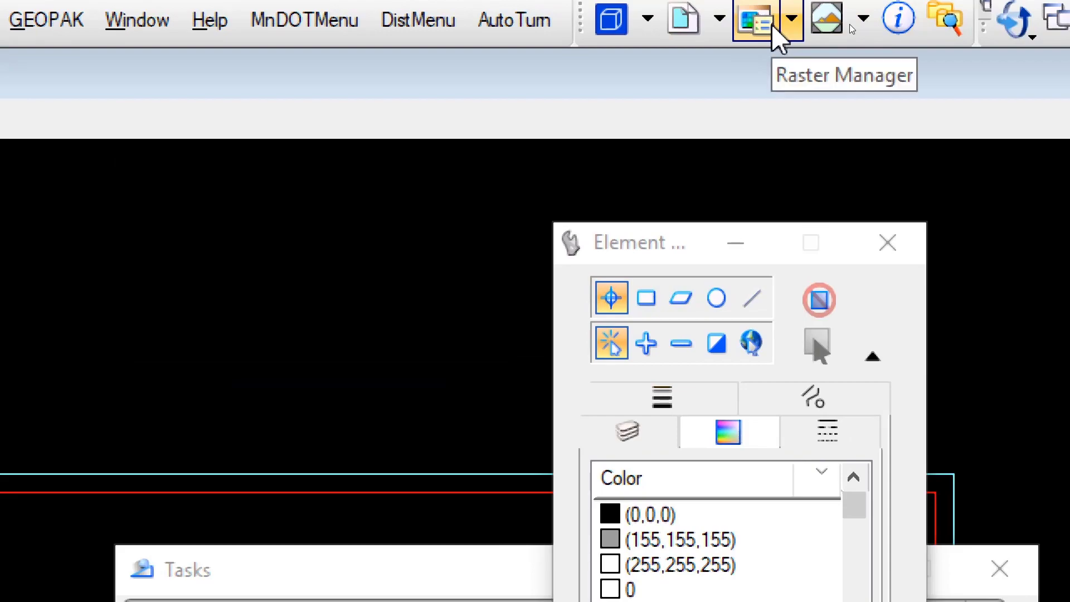
left_click(772, 25)
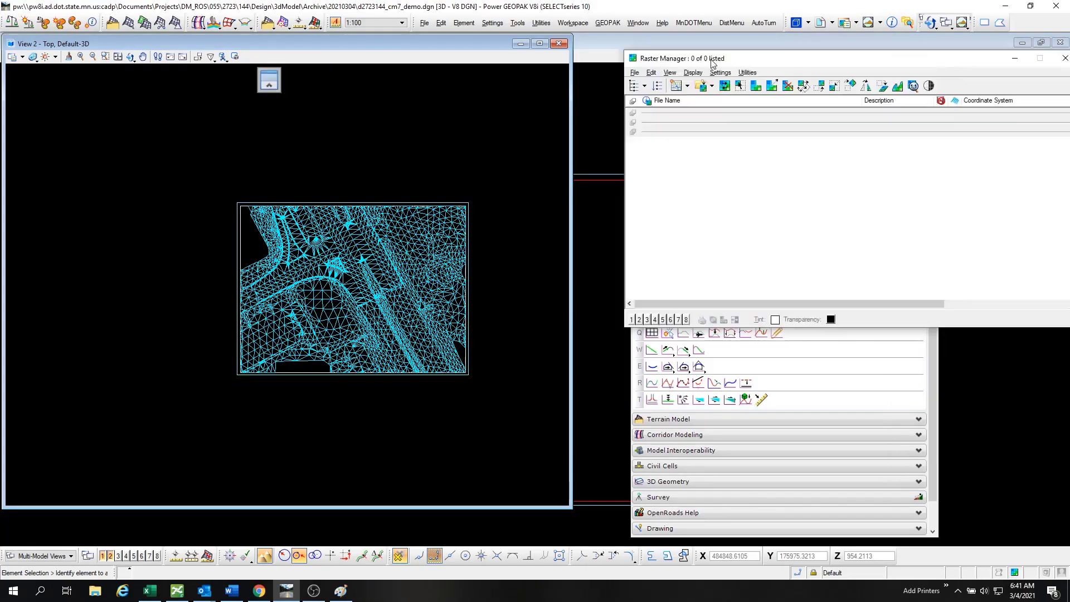
left_click_drag(711, 59, 570, 94)
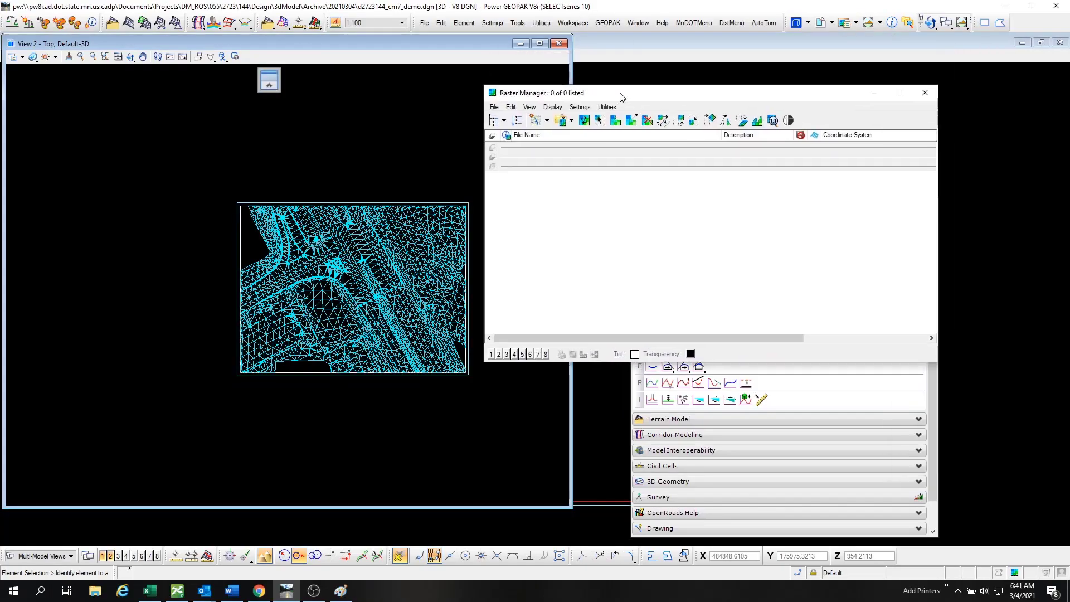
left_click(560, 122)
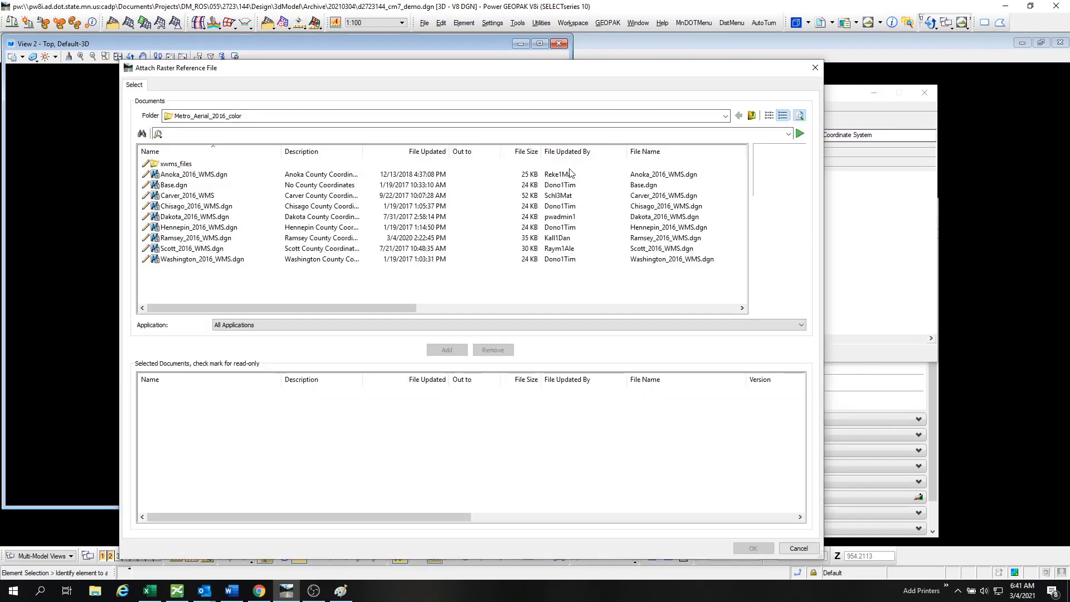
key("Escape")
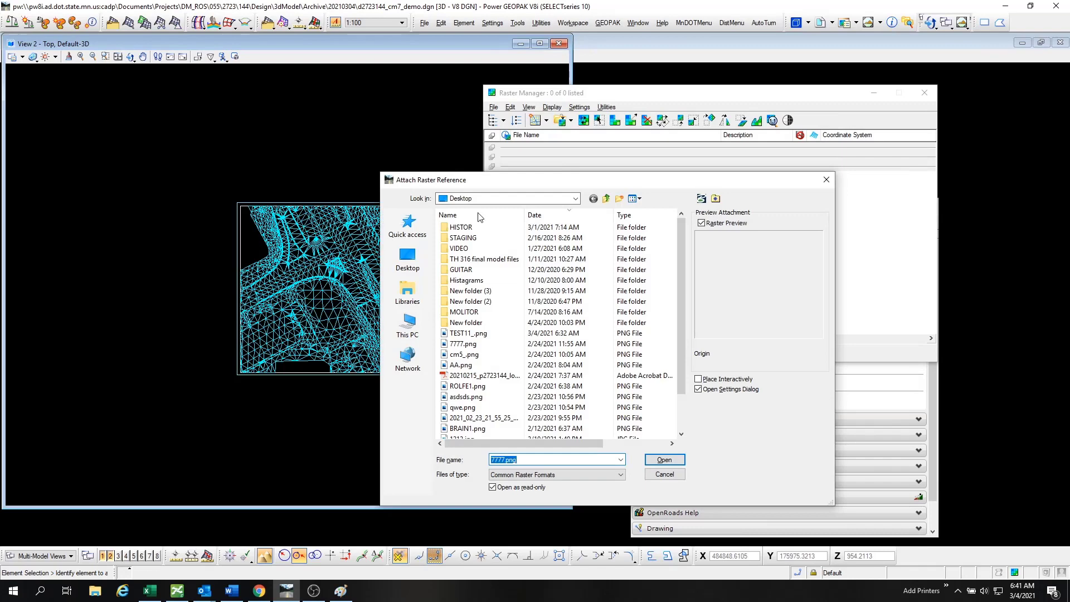
Choose TEST11_.png from the Desktop for attachment and set Place Interactively to Yes.
left_click(406, 265)
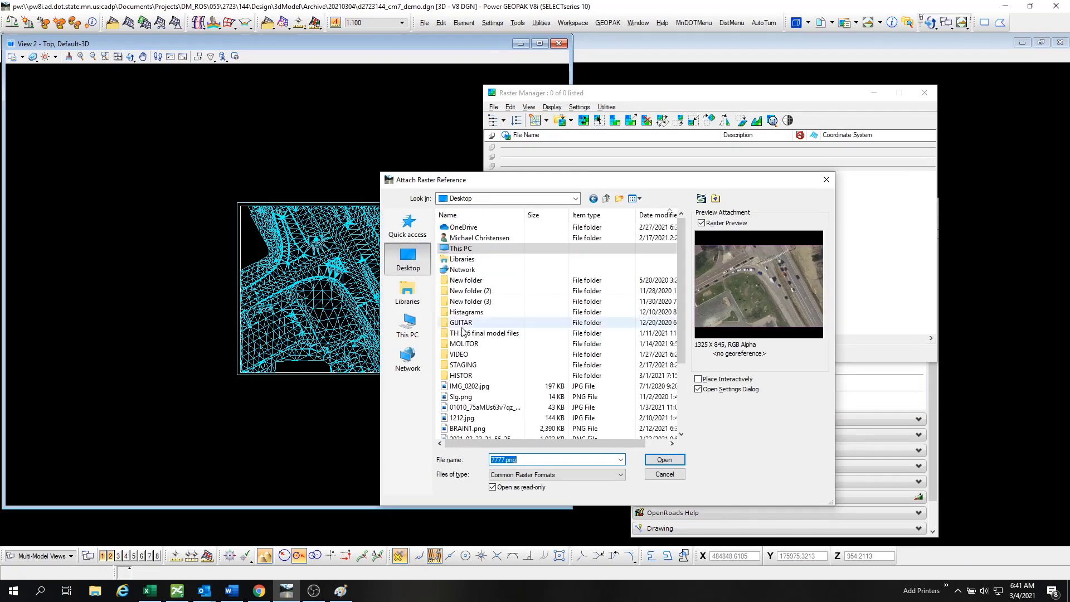
scroll(518, 419, "down", 3)
double_click(491, 428)
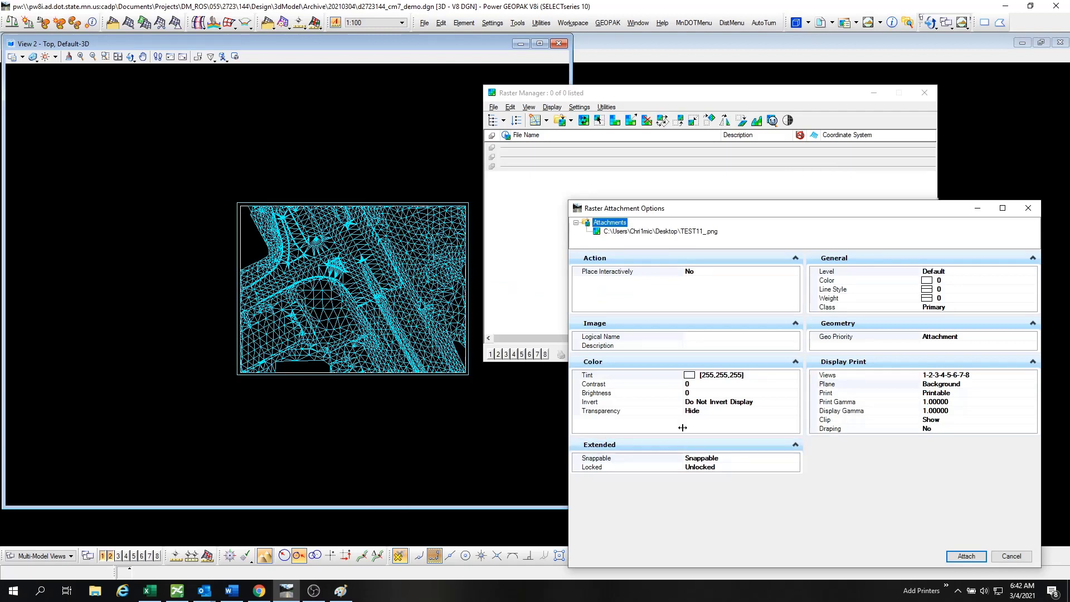
left_click(690, 273)
left_click(795, 272)
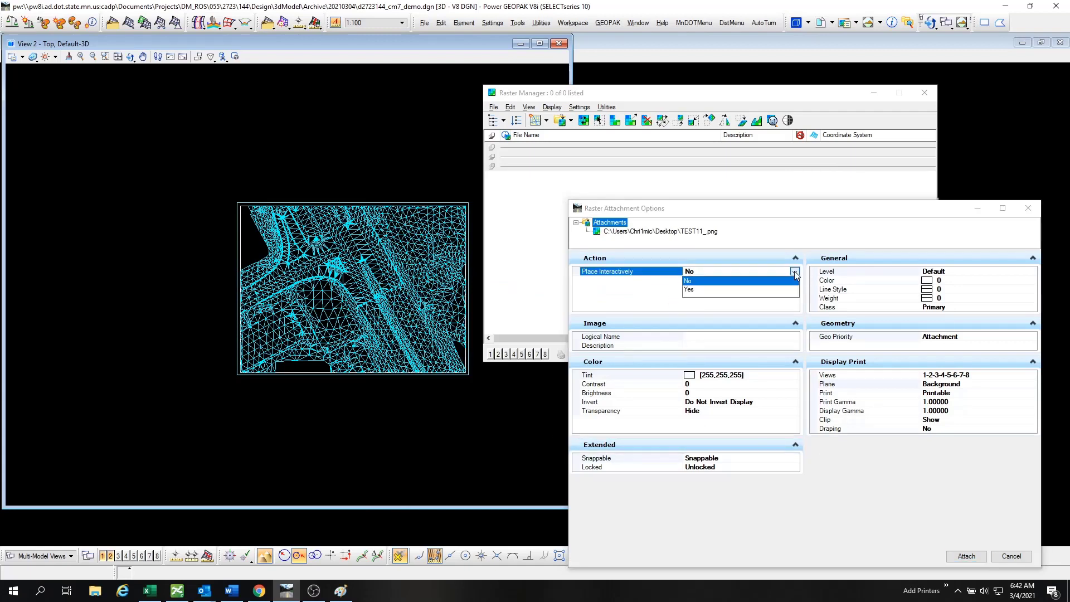
left_click(692, 290)
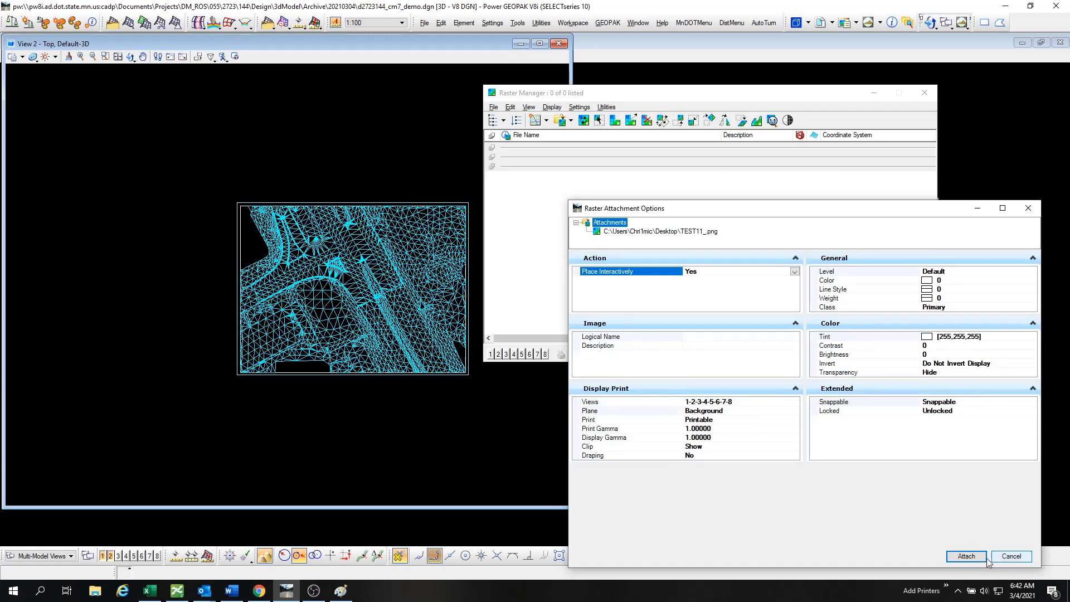
Attach the TEST11_.png raster, stretching it between opposite corners of the outer rectangle around the triangle mesh.
left_click(966, 555)
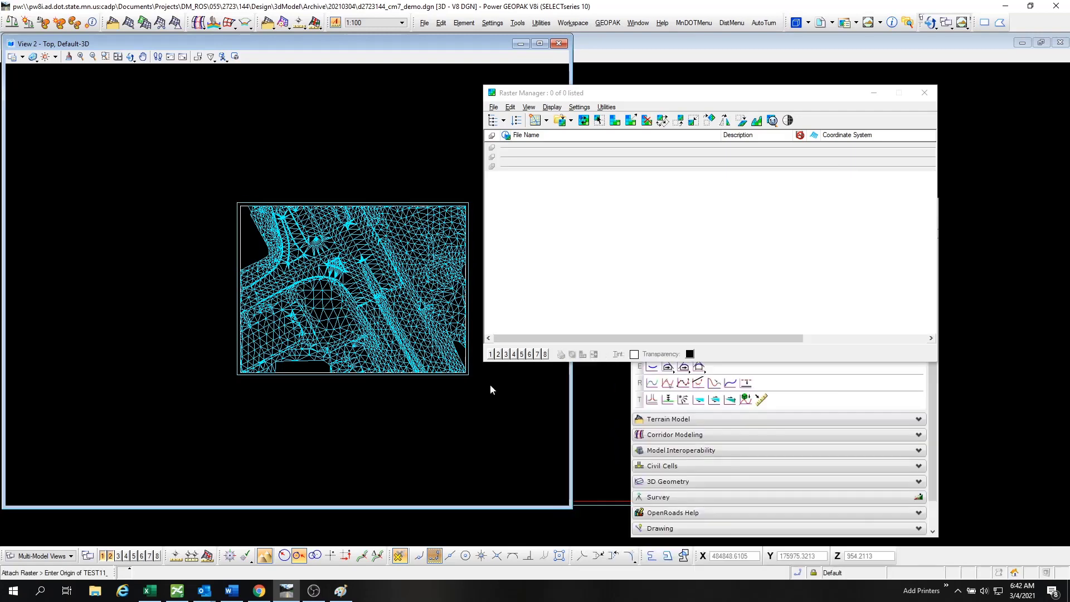
left_click(236, 203)
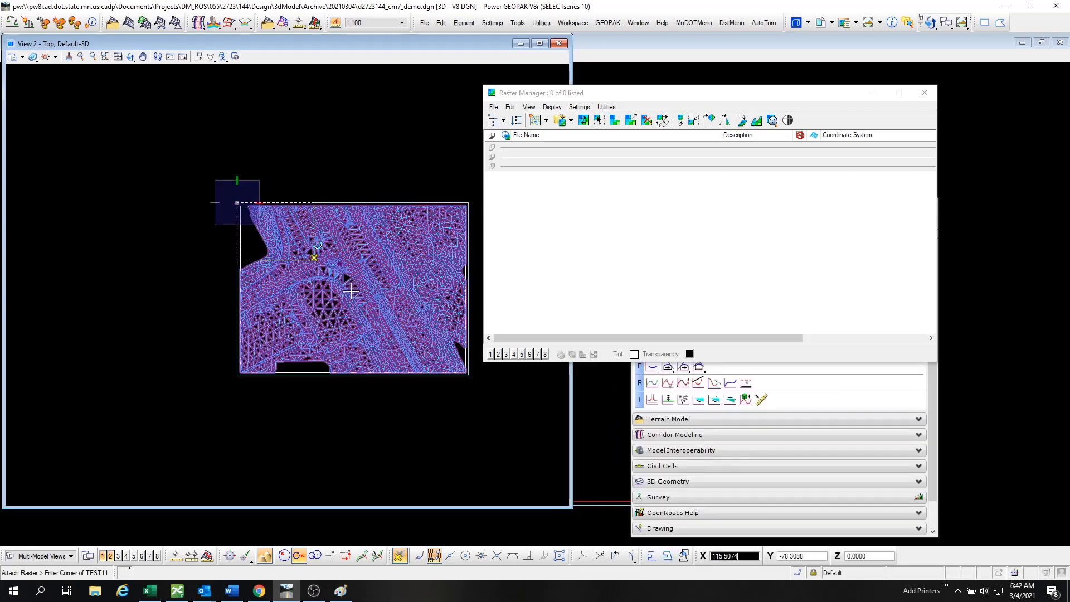
left_click(469, 382)
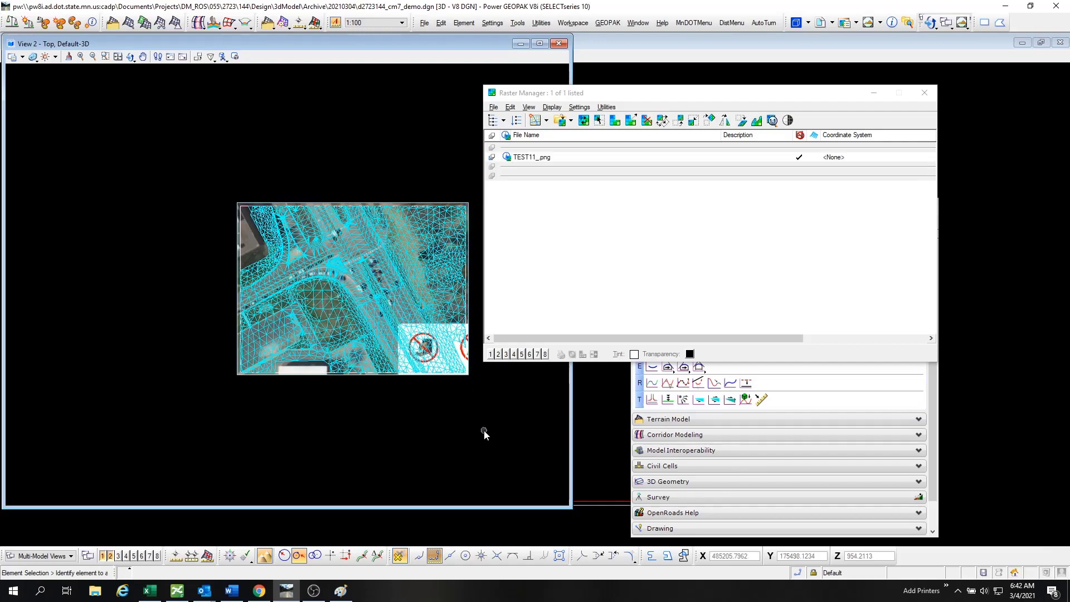
scroll(425, 301, "up", 5)
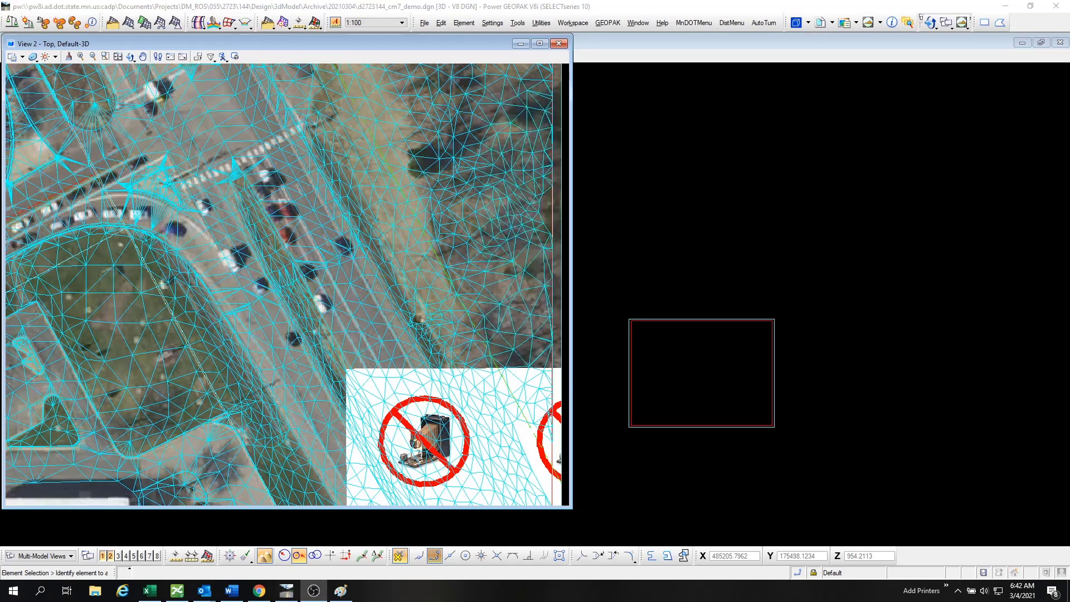
Open the rendering Material Editor, enlarge it, and load the Dcdrape.pal palette from the Bentley_Materials library.
left_click(494, 24)
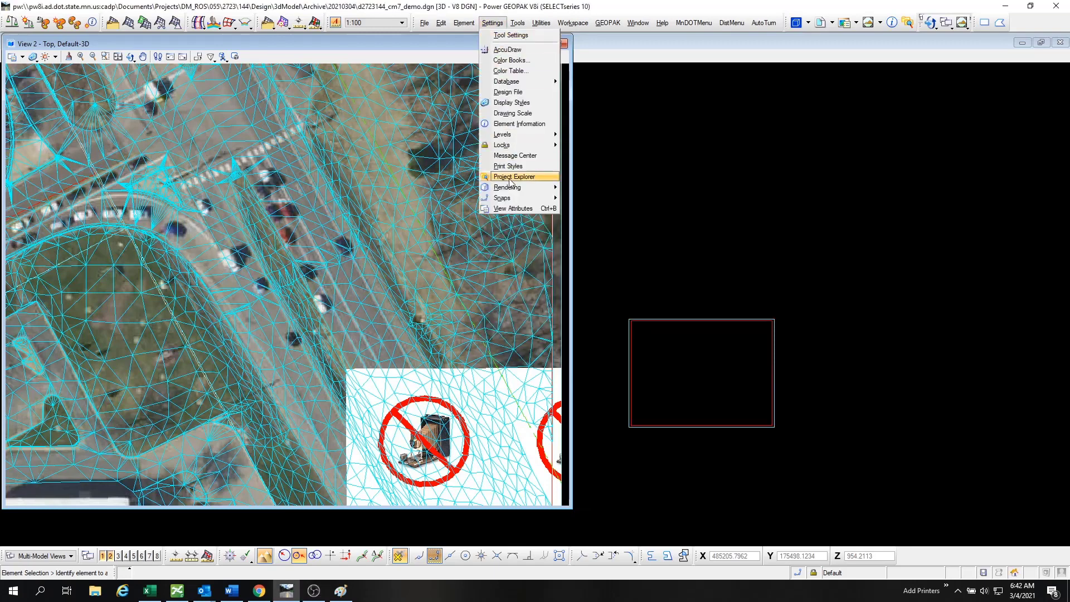
mouse_move(516, 187)
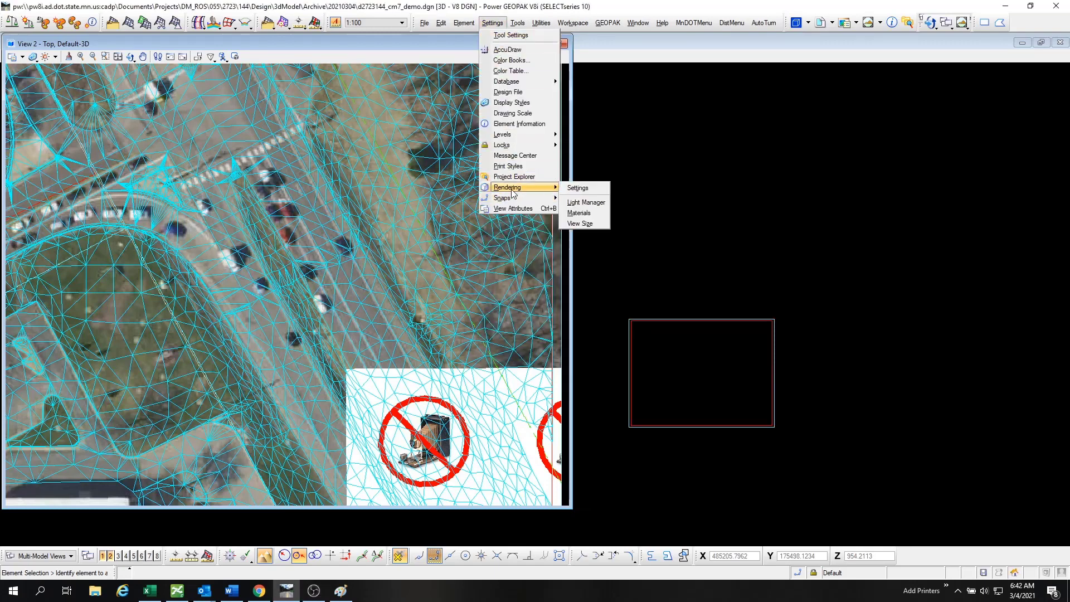
left_click(578, 213)
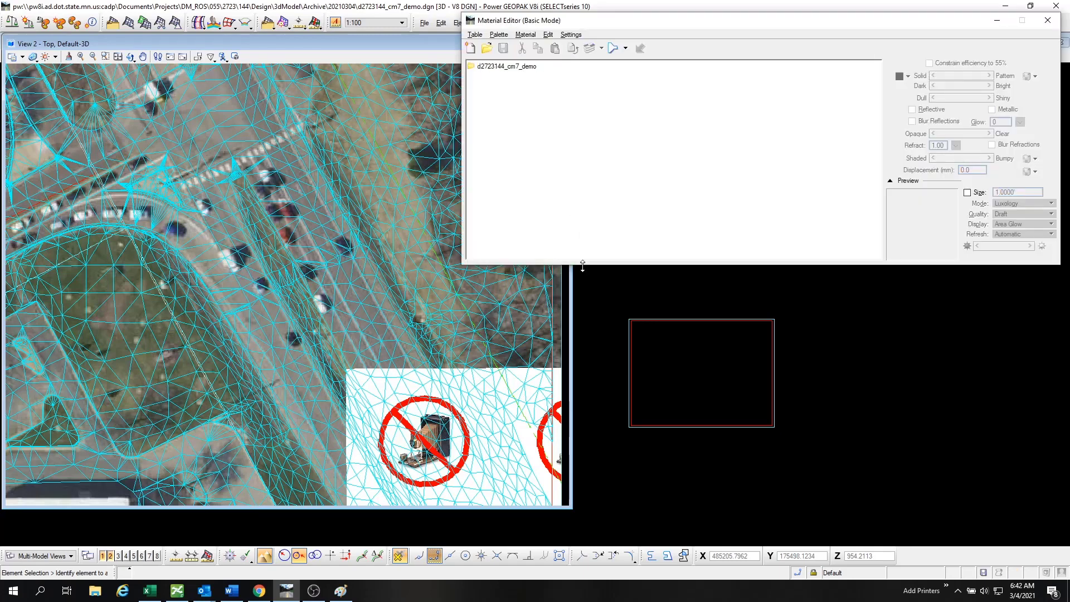
left_click_drag(582, 266, 582, 394)
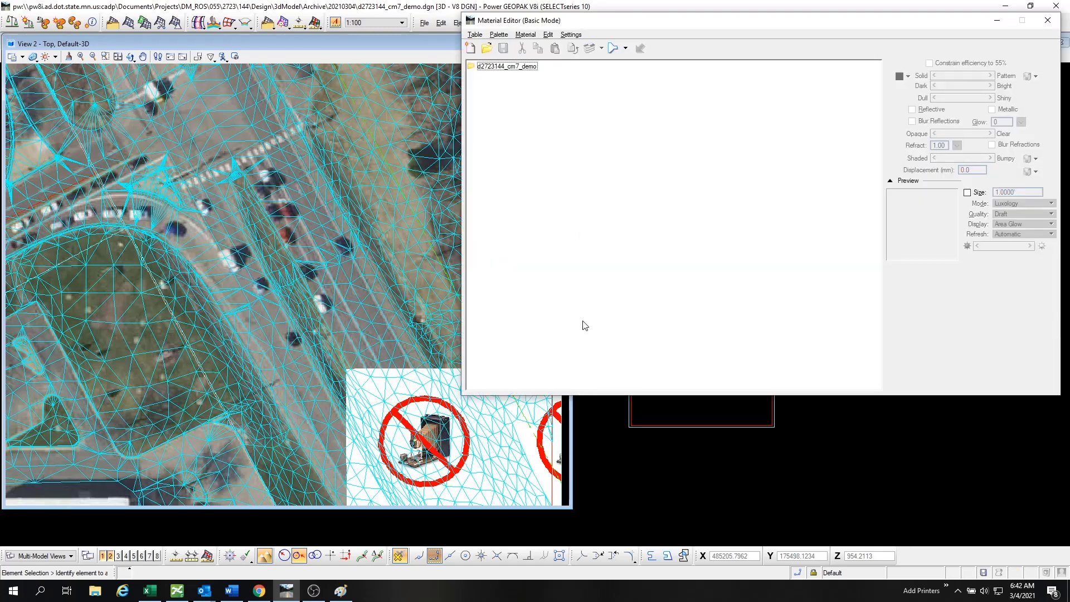
left_click(504, 36)
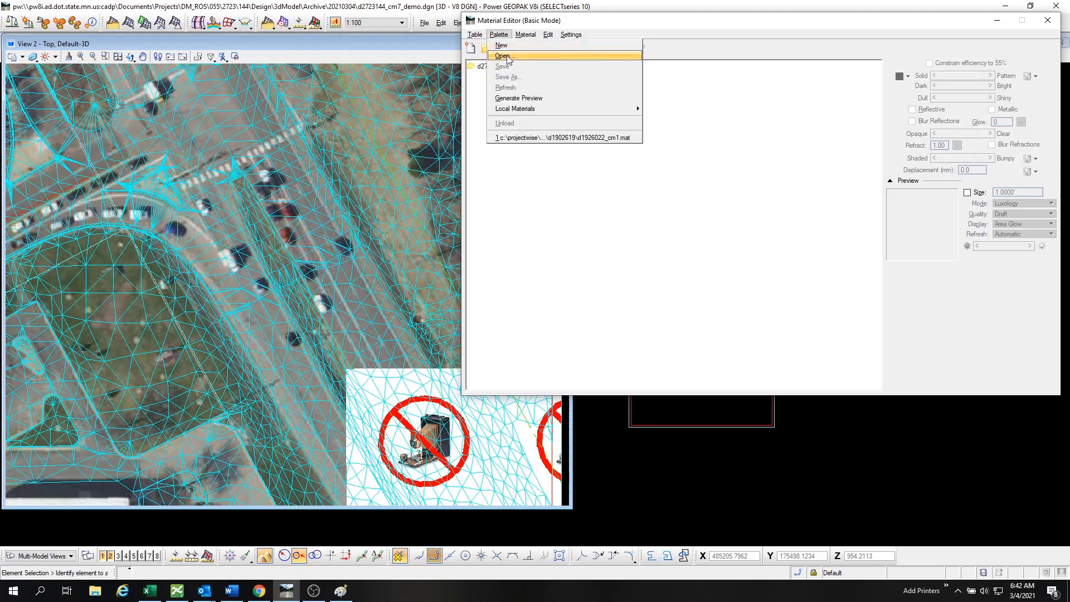
left_click(505, 55)
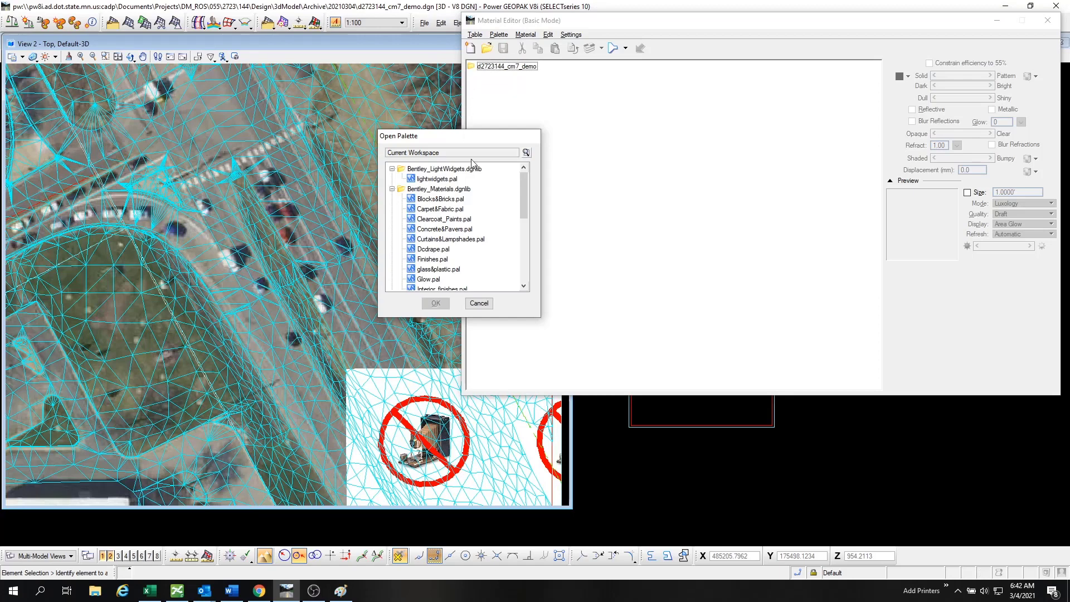
scroll(463, 251, "down", 1)
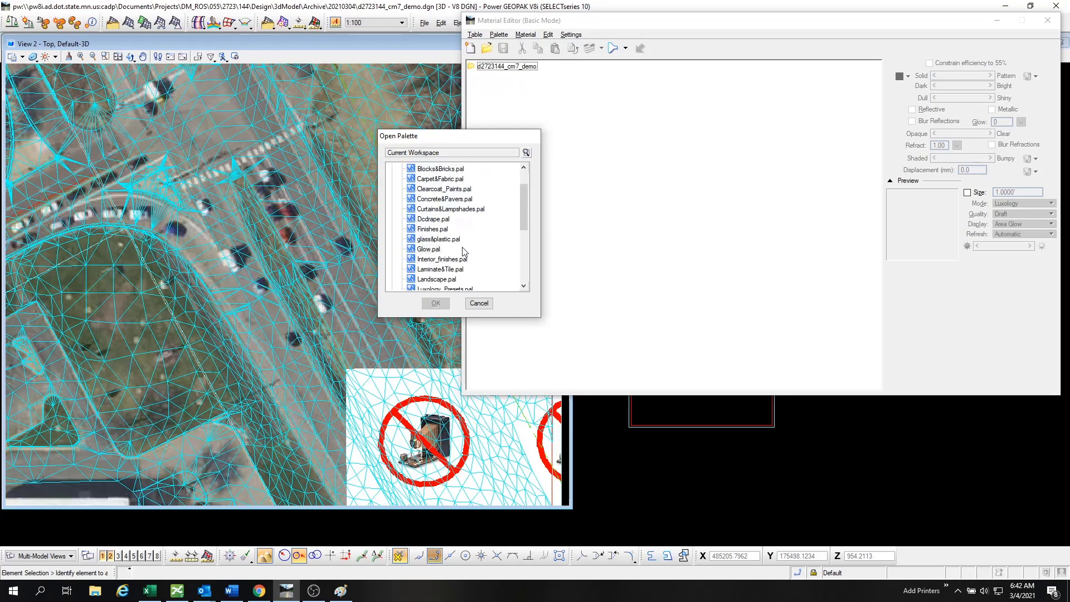
left_click(438, 223)
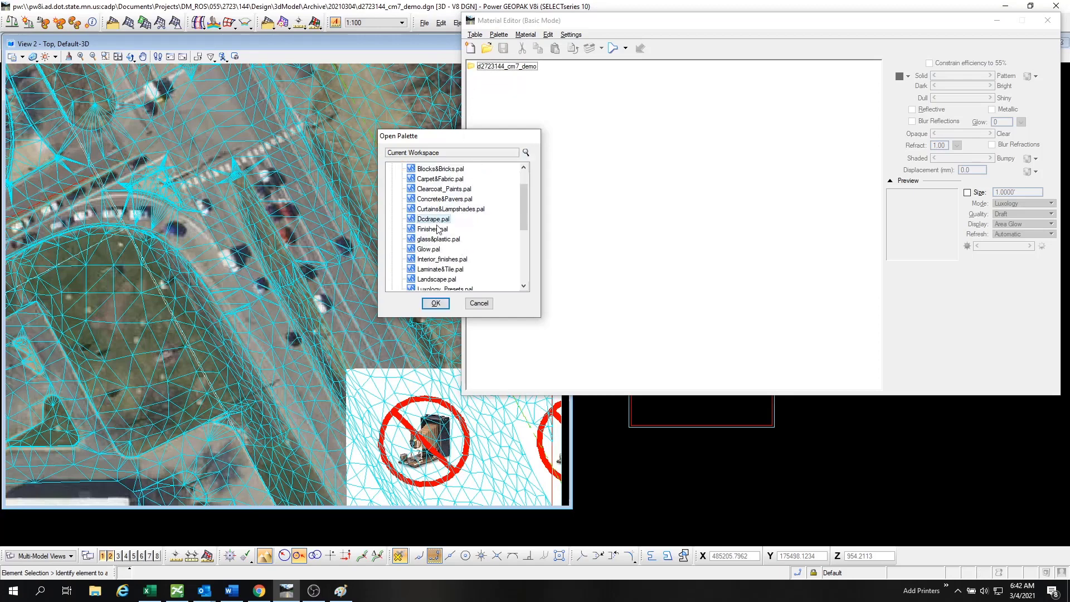
left_click(438, 304)
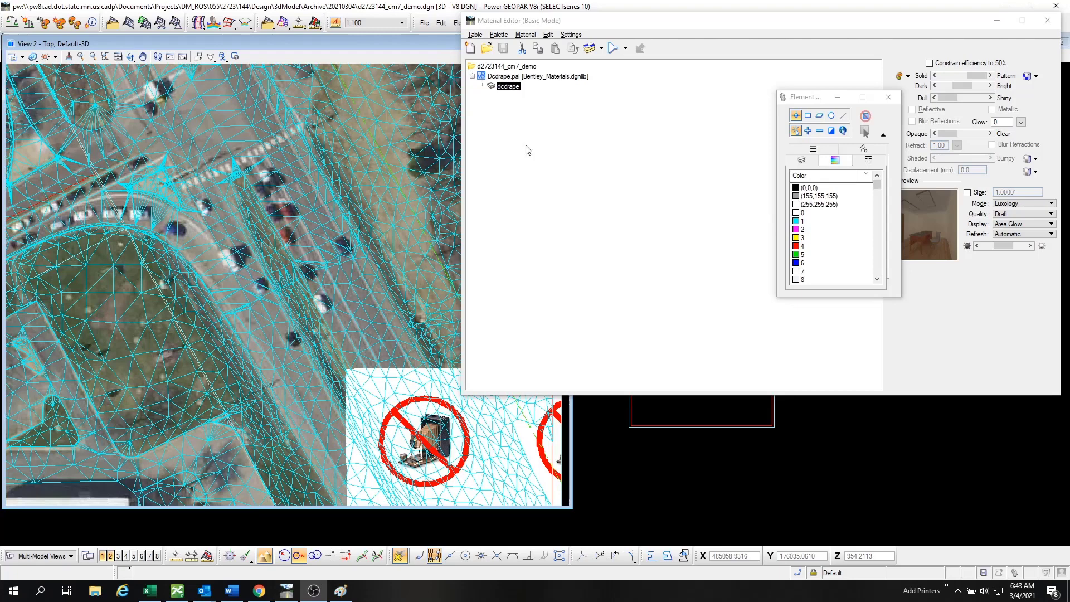
Assign the dcdrape material to the triangle mesh, check the assignment under the material, and close the Material Editor.
right_click(506, 89)
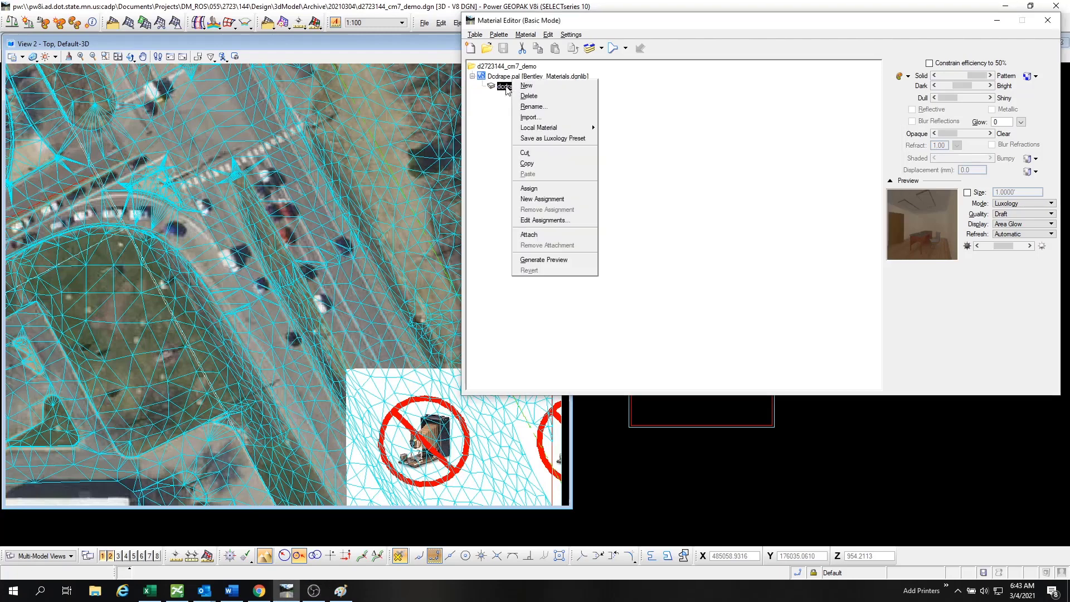
left_click(536, 190)
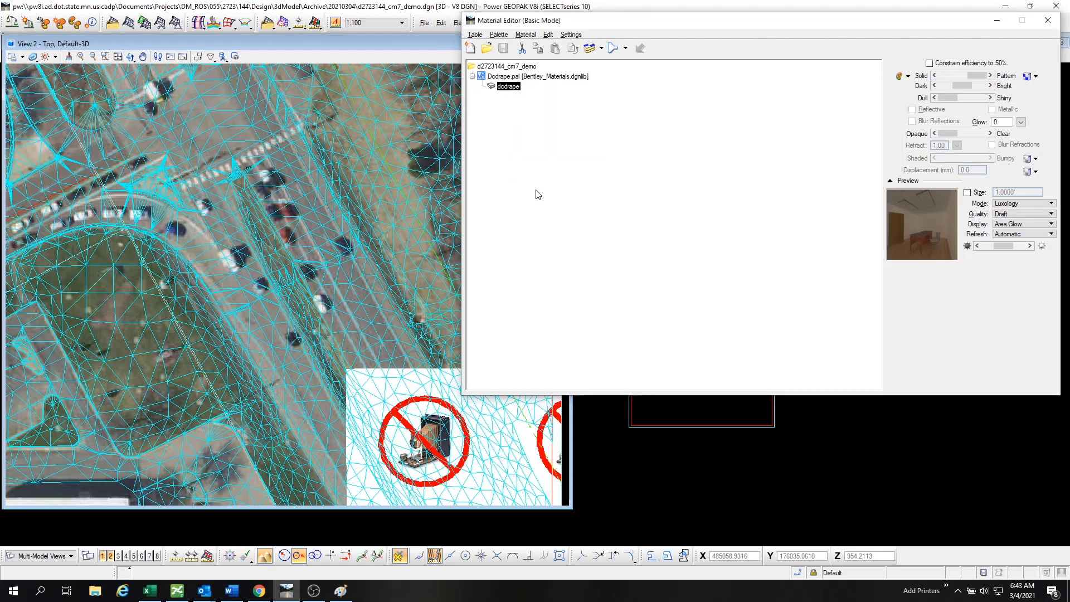
left_click(425, 217)
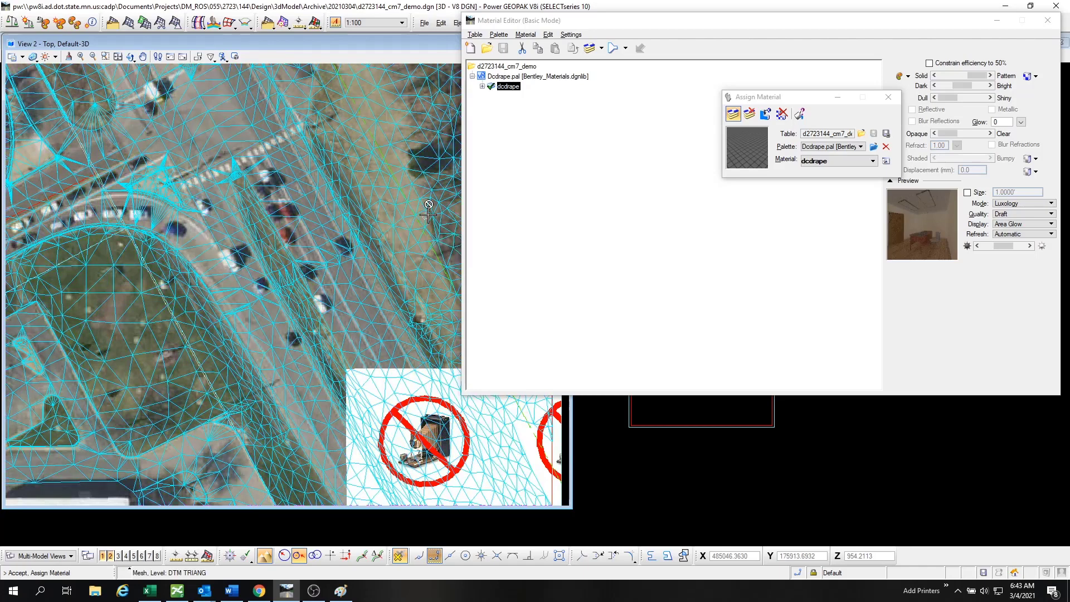
left_click(482, 87)
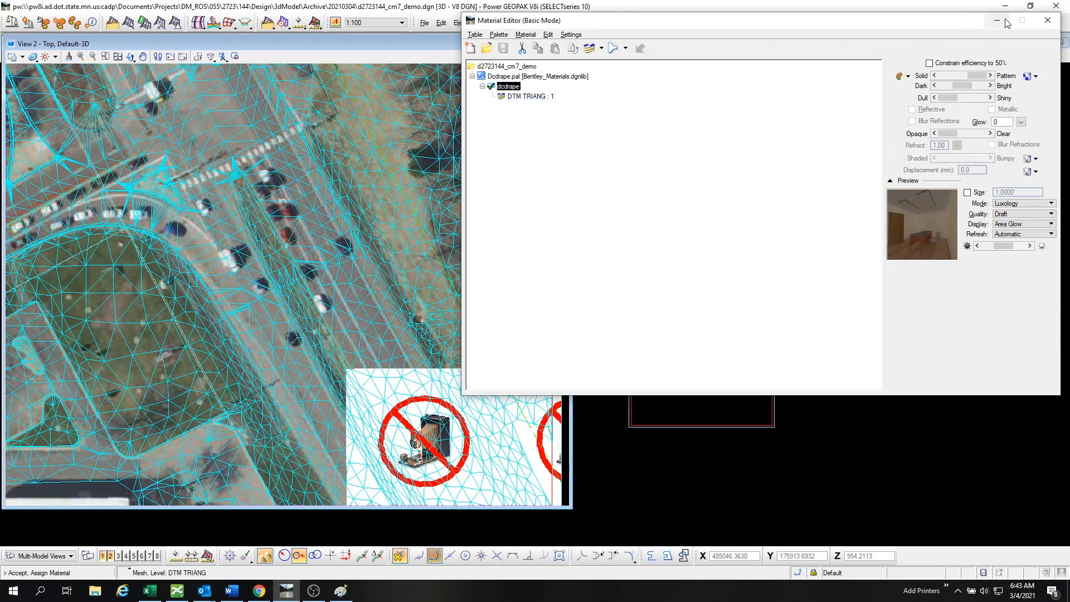
left_click(1046, 21)
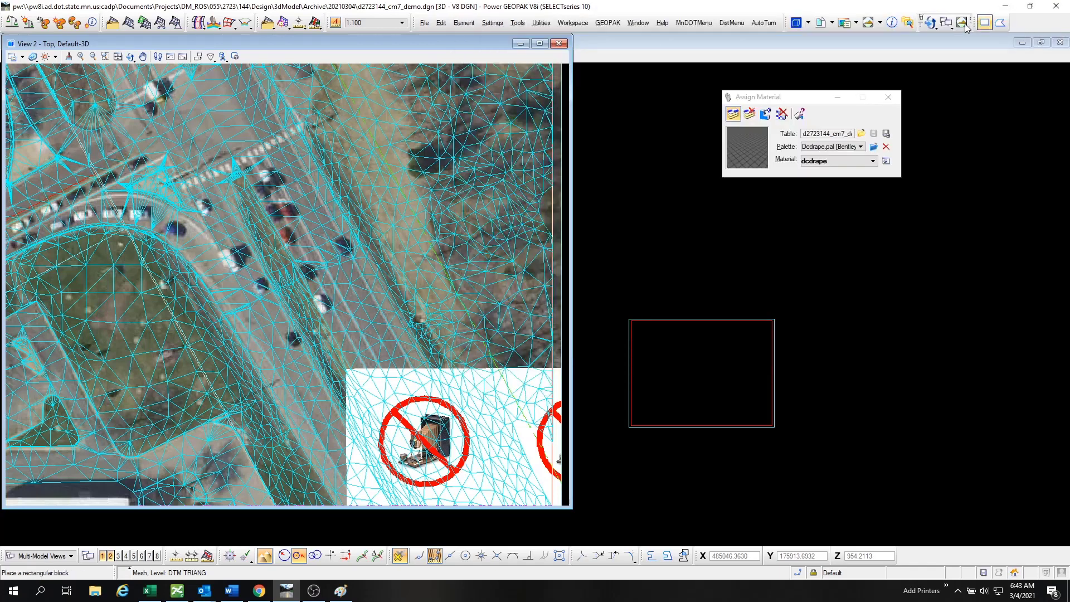
Turn on draping for TEST11_.png in Raster Manager and close the manager.
left_click(844, 23)
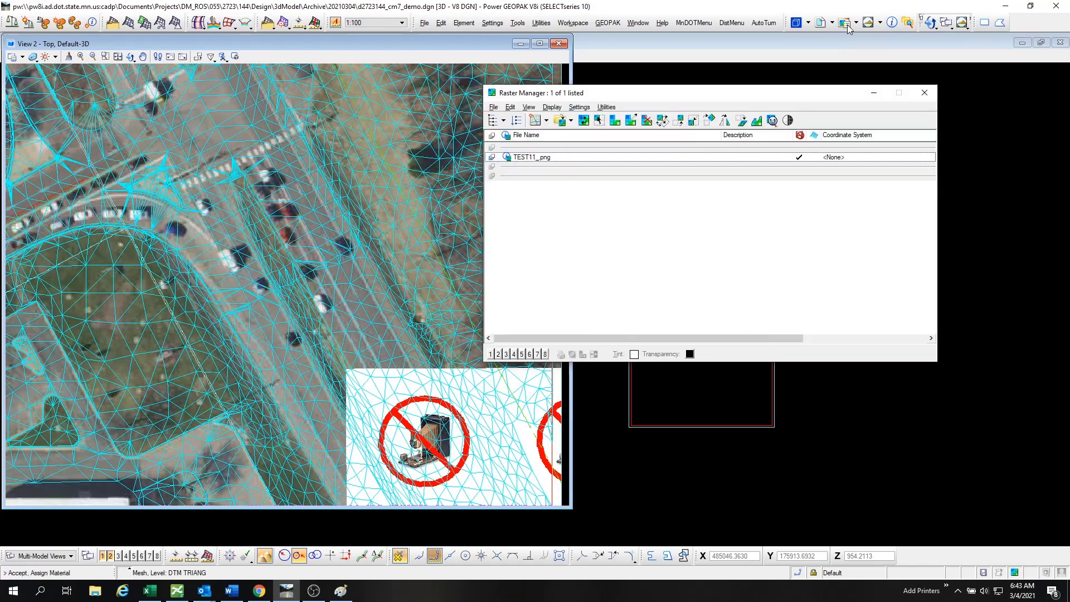
left_click(814, 157)
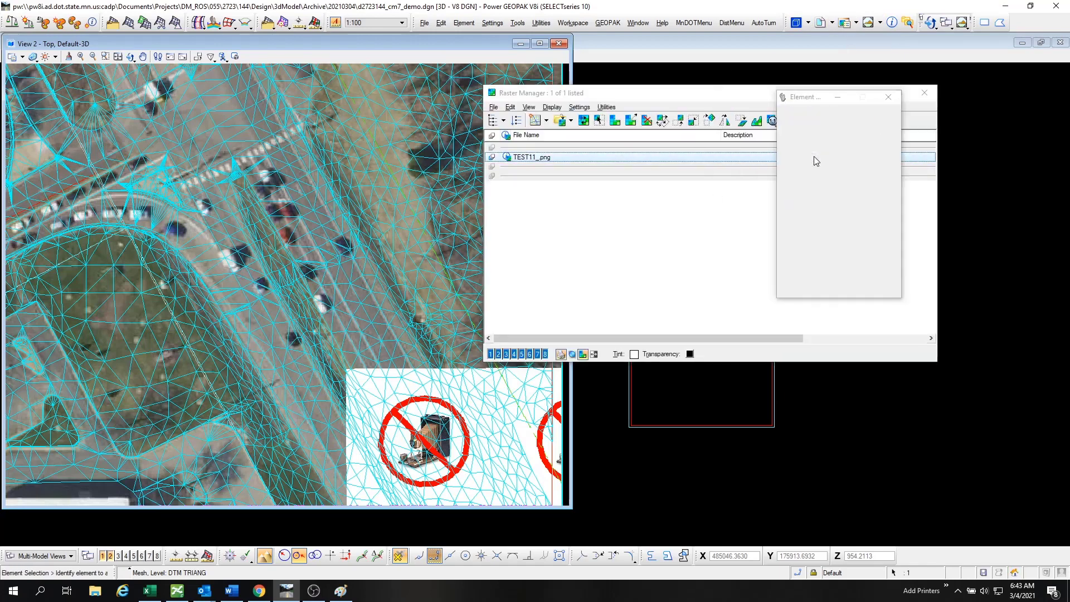
left_click(888, 97)
scroll(379, 285, "down", 2)
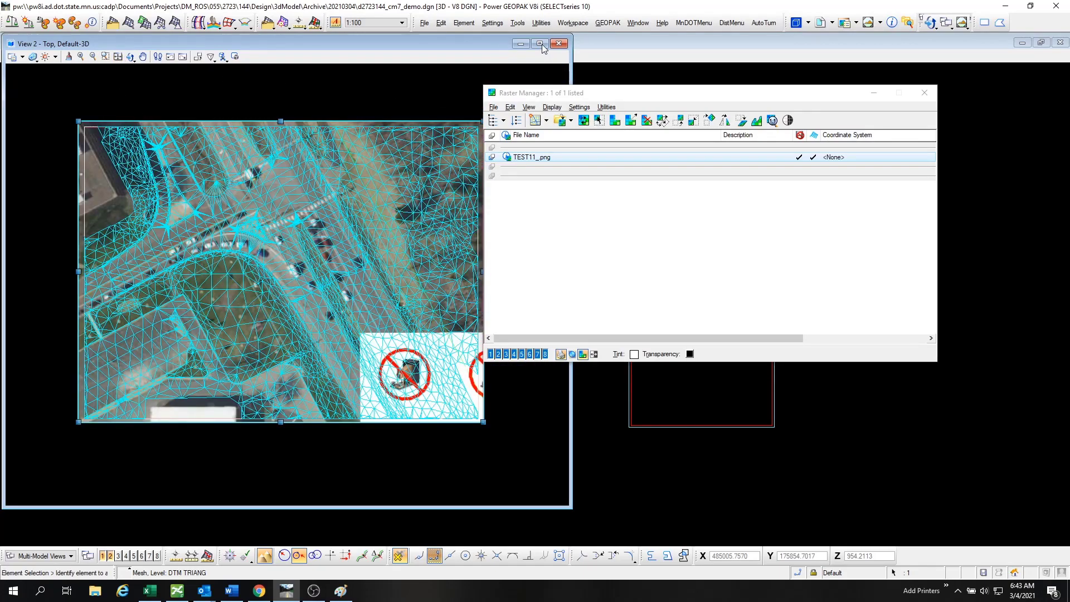
left_click(923, 92)
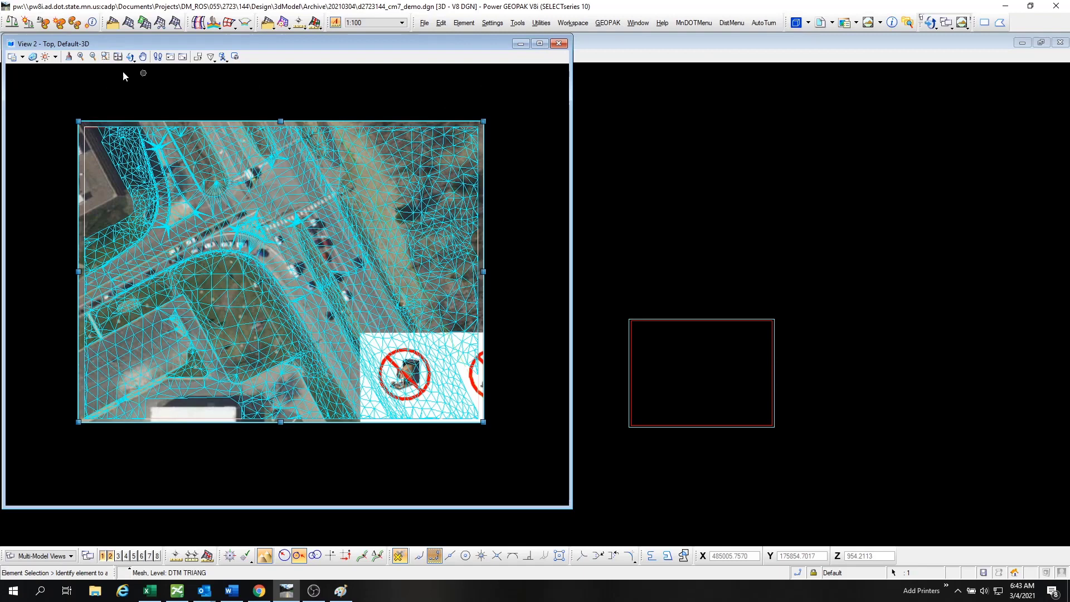
Set the 3D view's display style to Smooth.
left_click(23, 58)
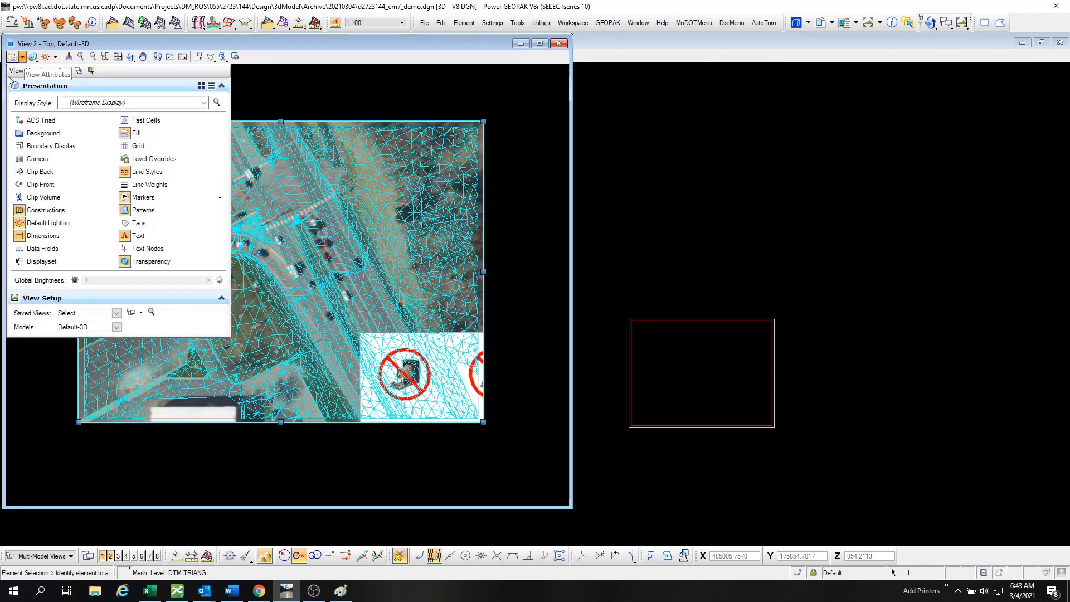
left_click(188, 106)
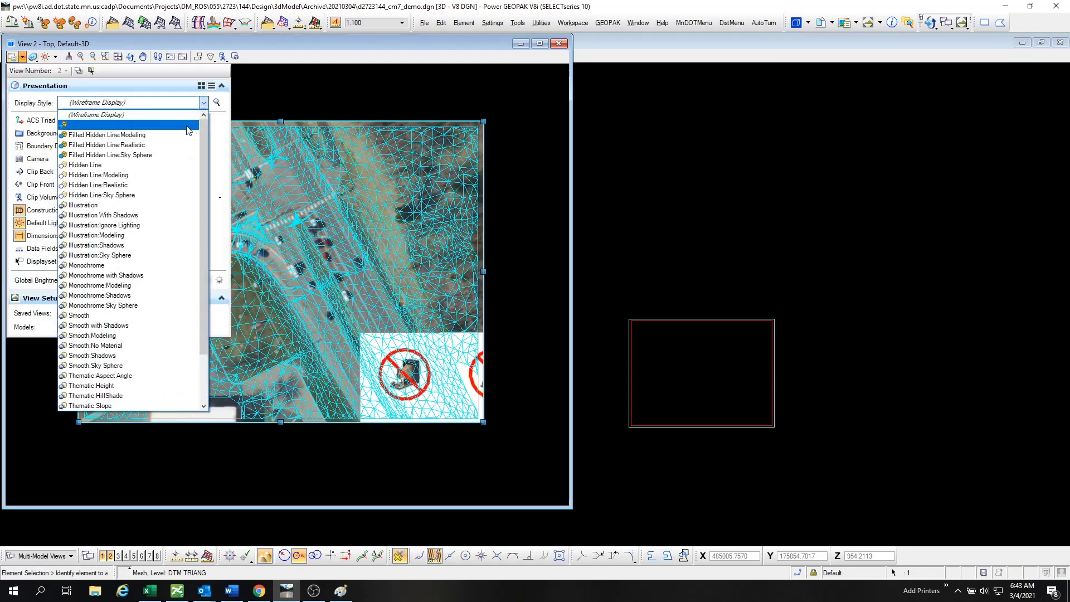
left_click(166, 316)
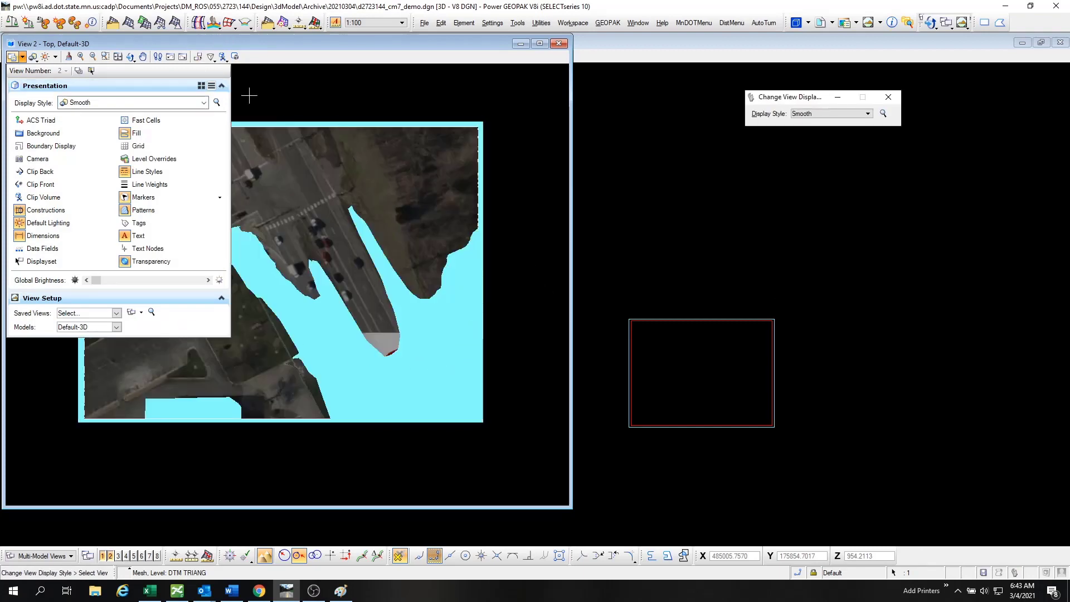
Enlarge the 3D view window and examine the draped terrain and the intersecting outer rectangle from an oblique angle.
left_click_drag(571, 507, 970, 544)
scroll(484, 330, "up", 5)
middle_click_drag(683, 406, 540, 192, "shift")
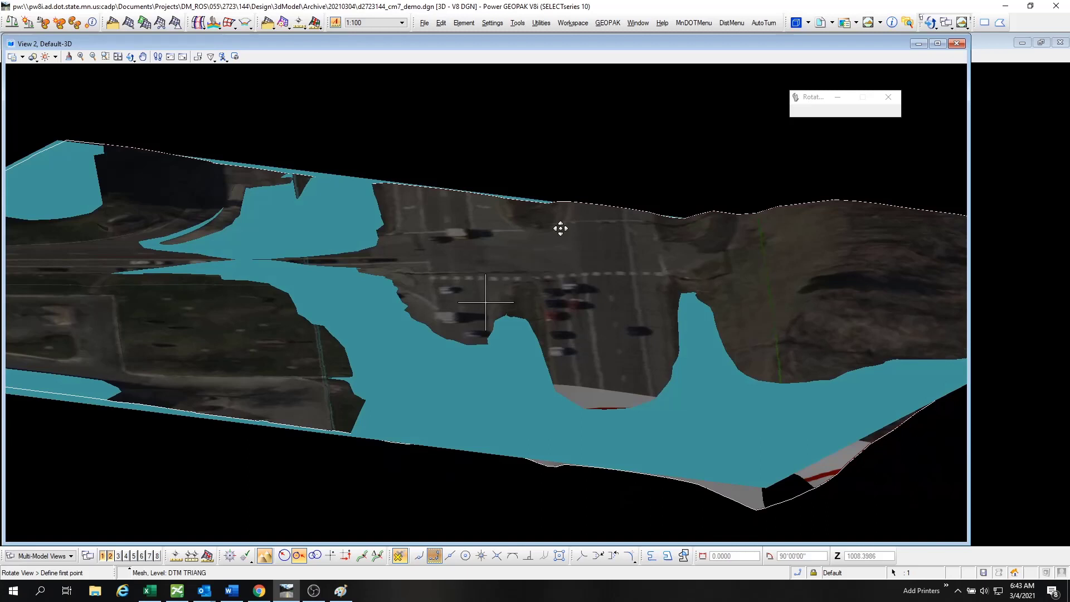
key("Escape")
left_click(761, 455)
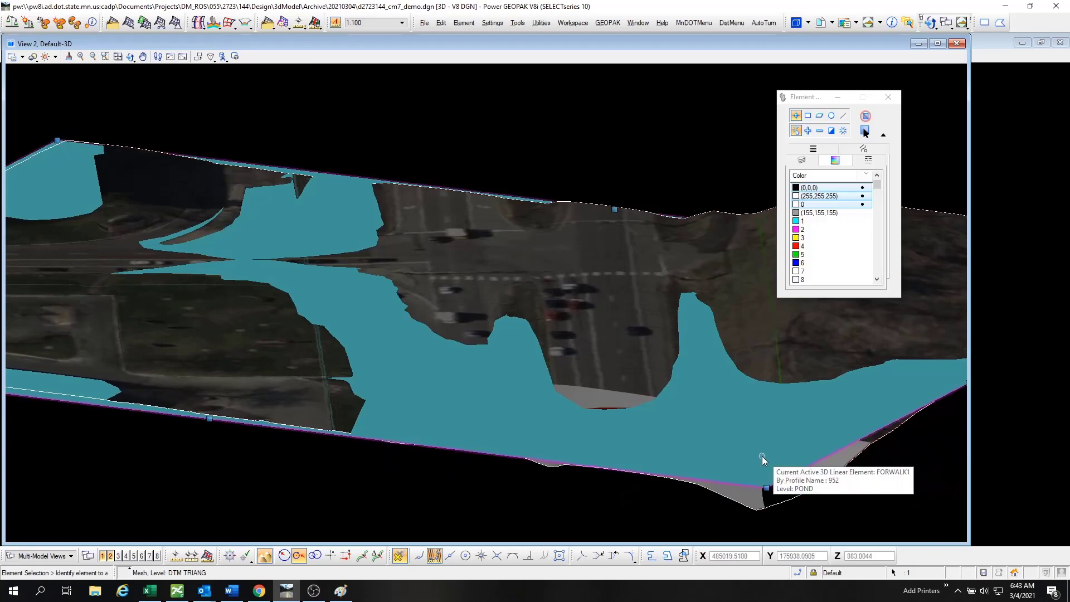
scroll(761, 455, "down", 3)
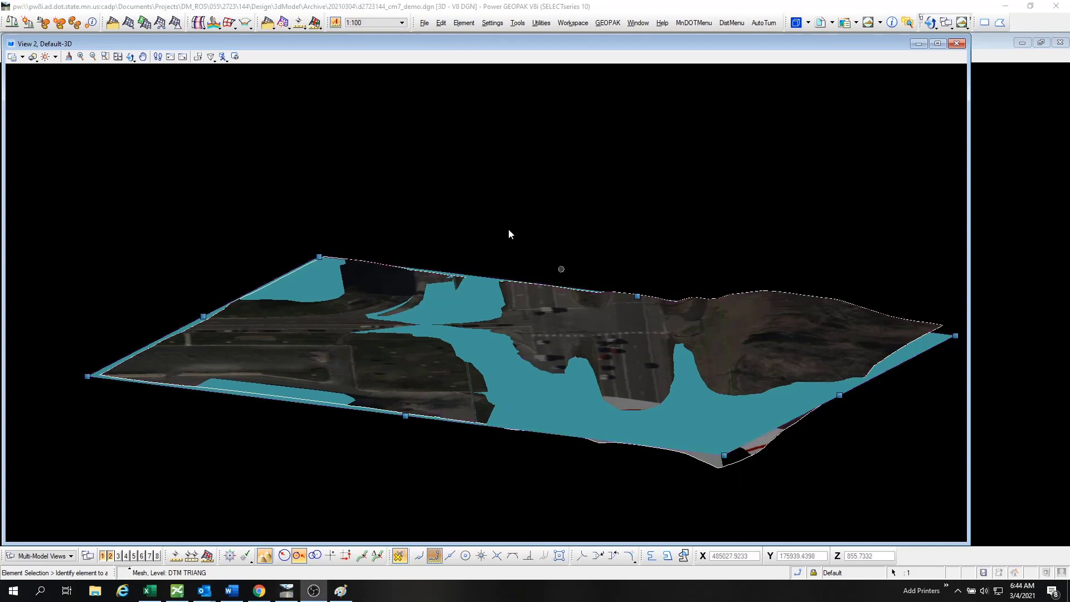
Increase the 3D view's brightness and rotate the view to inspect the draped aerial image.
left_click(56, 57)
left_click_drag(109, 87, 125, 87)
middle_click_drag(366, 275, 458, 411, "shift")
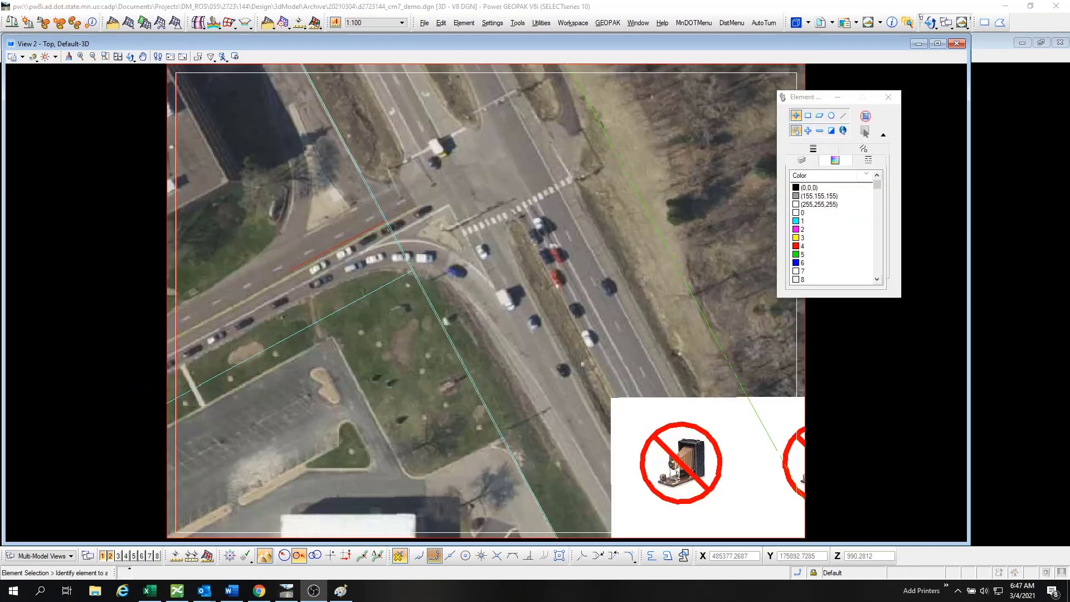
Turn off all levels of the 20210304_d2723144_cm7.dgn reference in View 2.
key("alt+Tab")
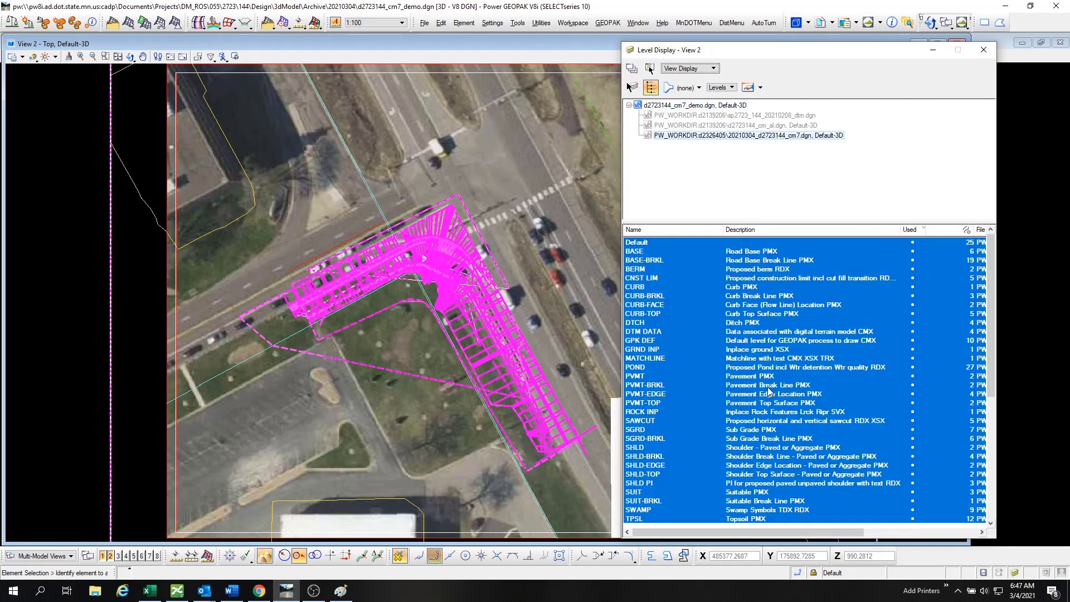
right_click(770, 375)
left_click(784, 422)
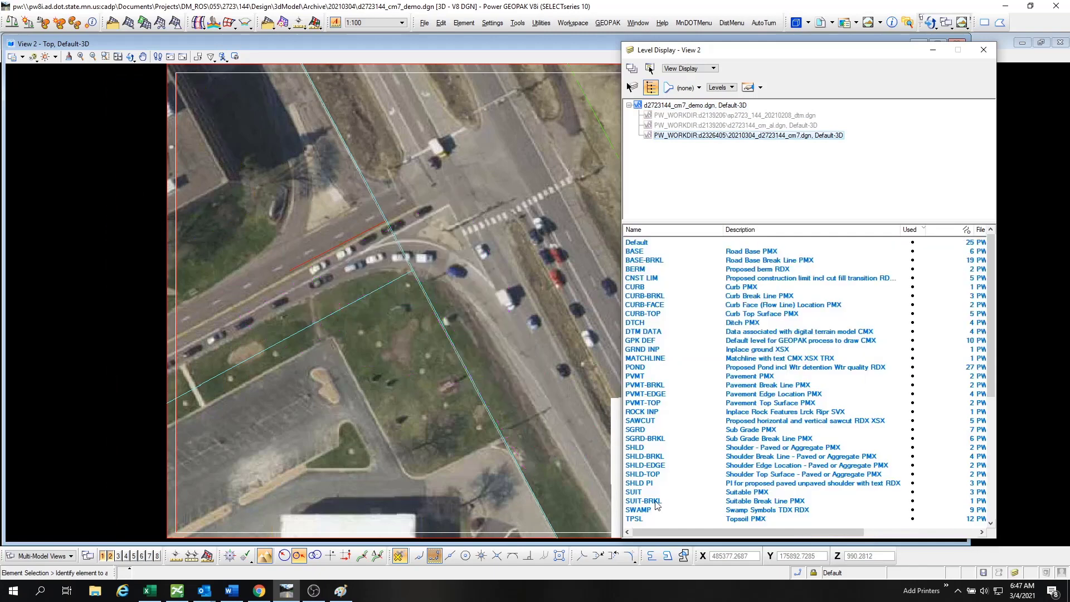
Turn on the reference's SHLD-TOP, PVMT-TOP, CURB-TOP, TPSL-TOP and WALK-TOP levels.
left_click(657, 474)
left_click(657, 402)
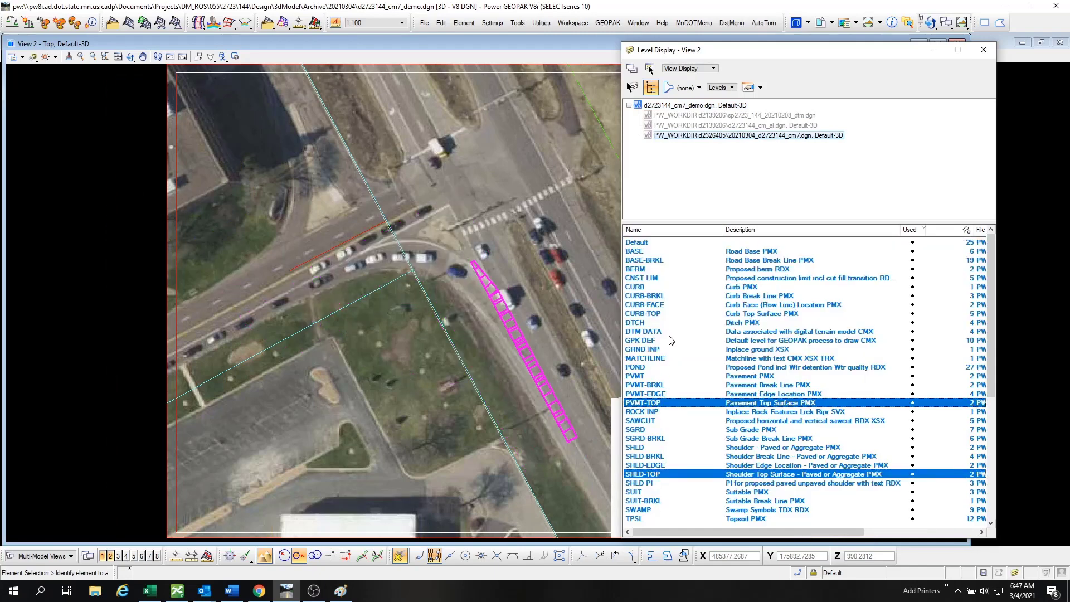
left_click(646, 314)
scroll(671, 334, "down", 2)
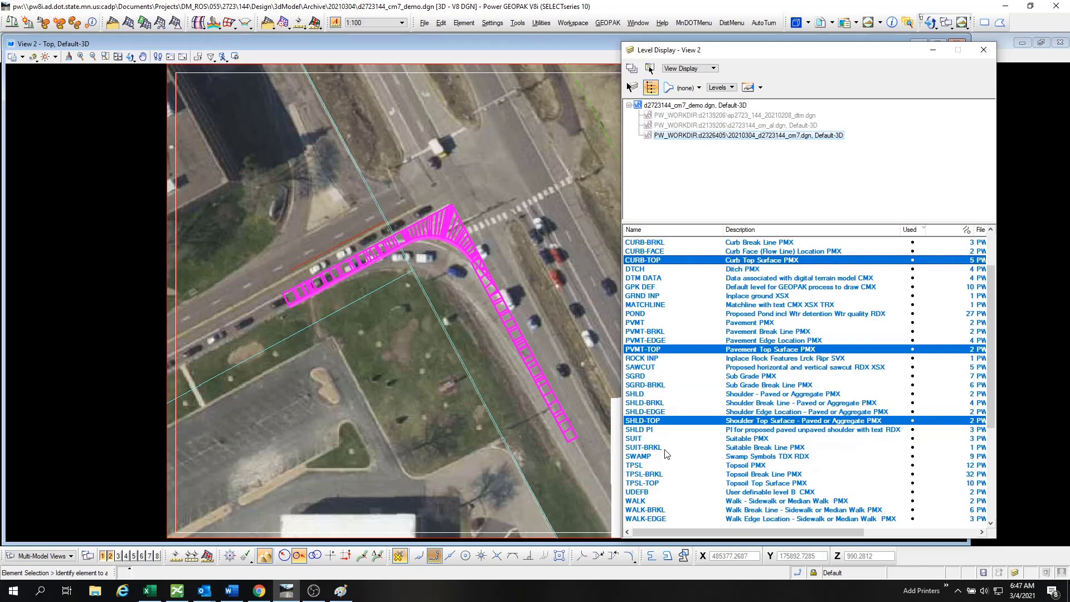
scroll(667, 502, "down", 1)
left_click(658, 456)
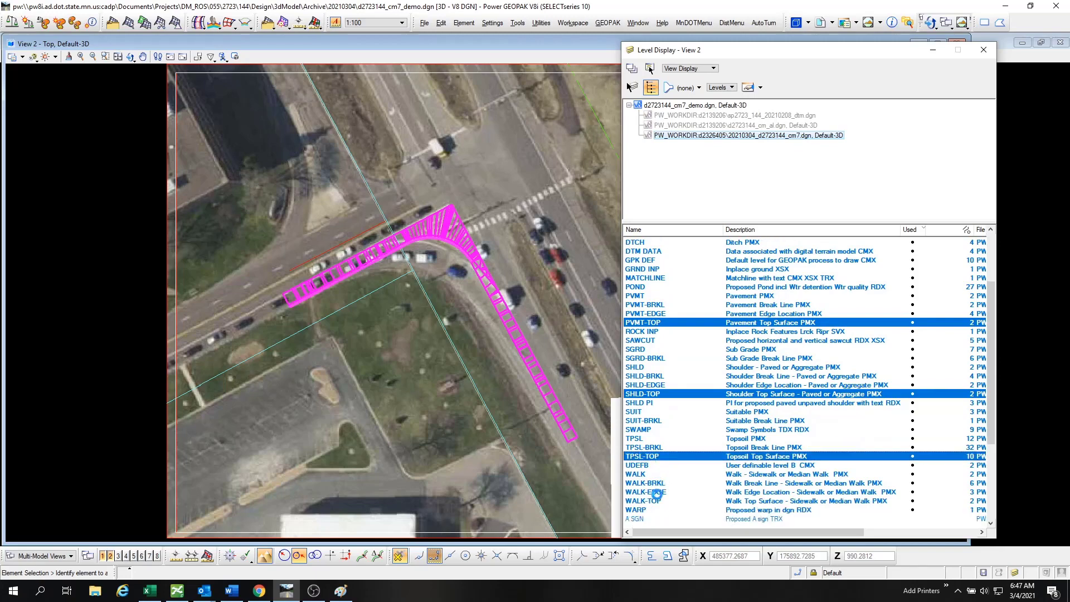
left_click(656, 500)
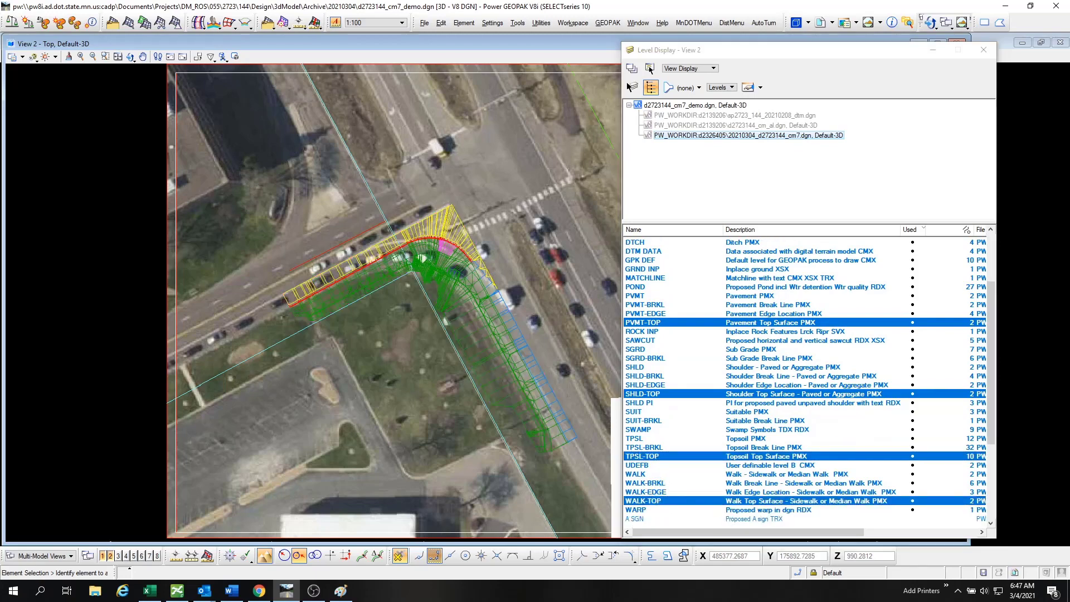
Turn off the display of the TEST11_.png raster in all views, leaving only the vector linework shown, and clear the selection.
scroll(461, 288, "up", 3)
middle_click_drag(486, 302, 519, 142, "shift")
scroll(514, 274, "down", 2)
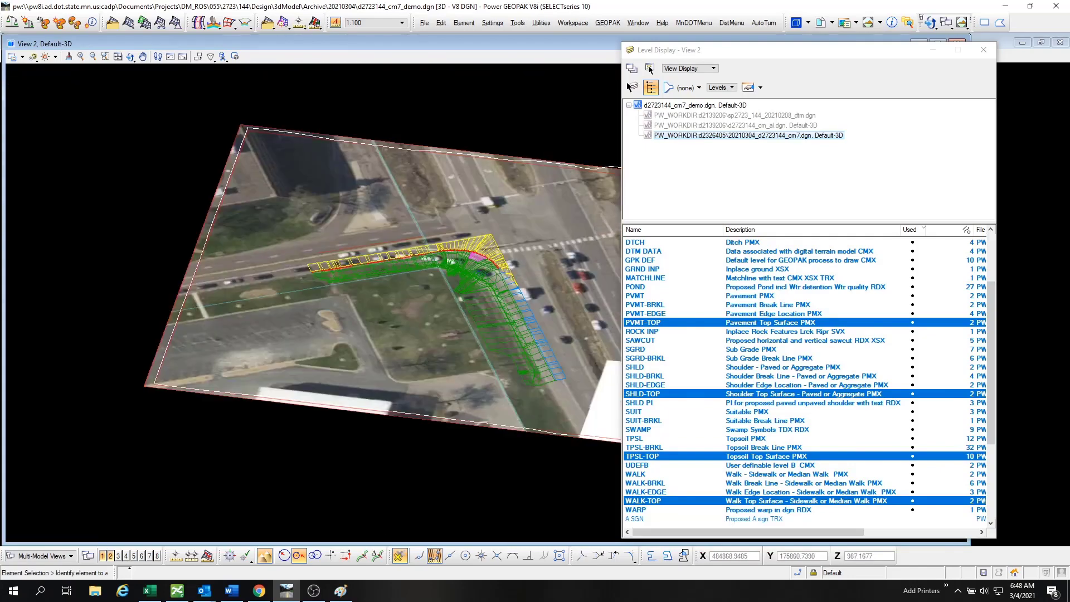
left_click(314, 590)
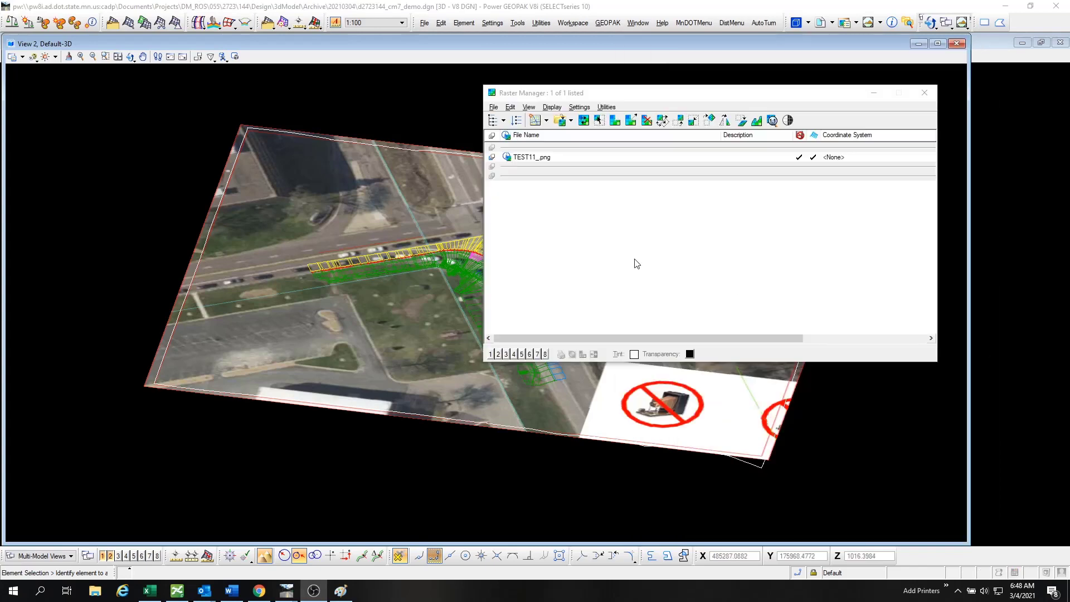
left_click(527, 157)
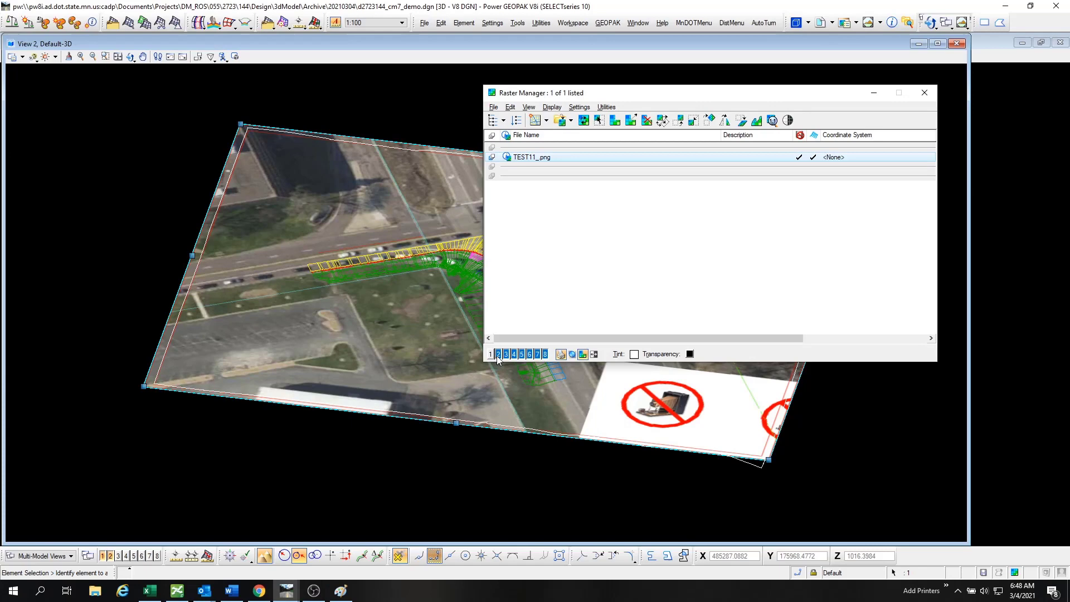
left_click(561, 356)
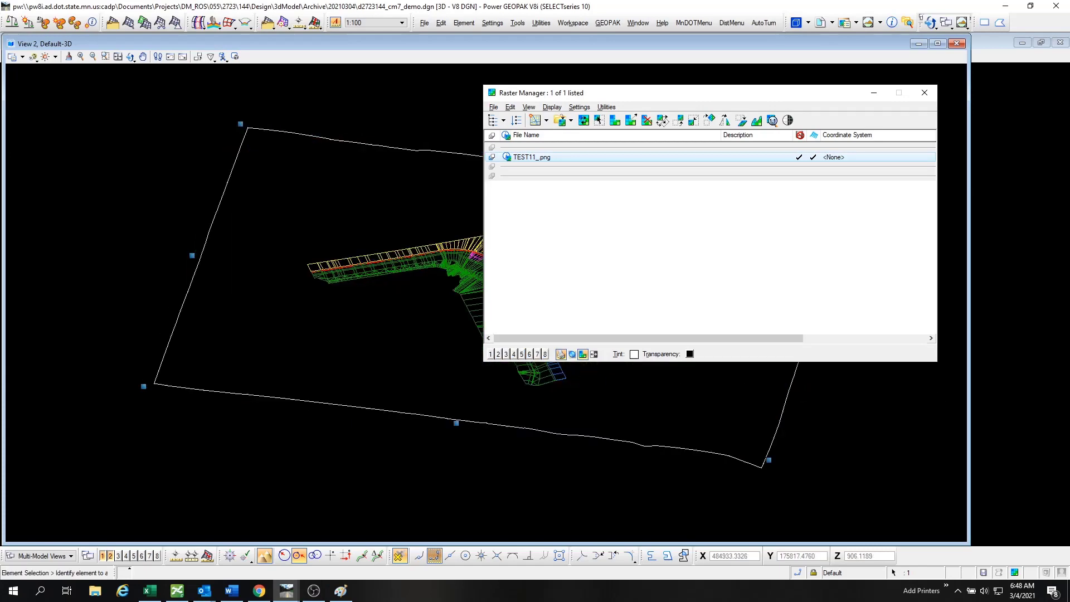
left_click(924, 93)
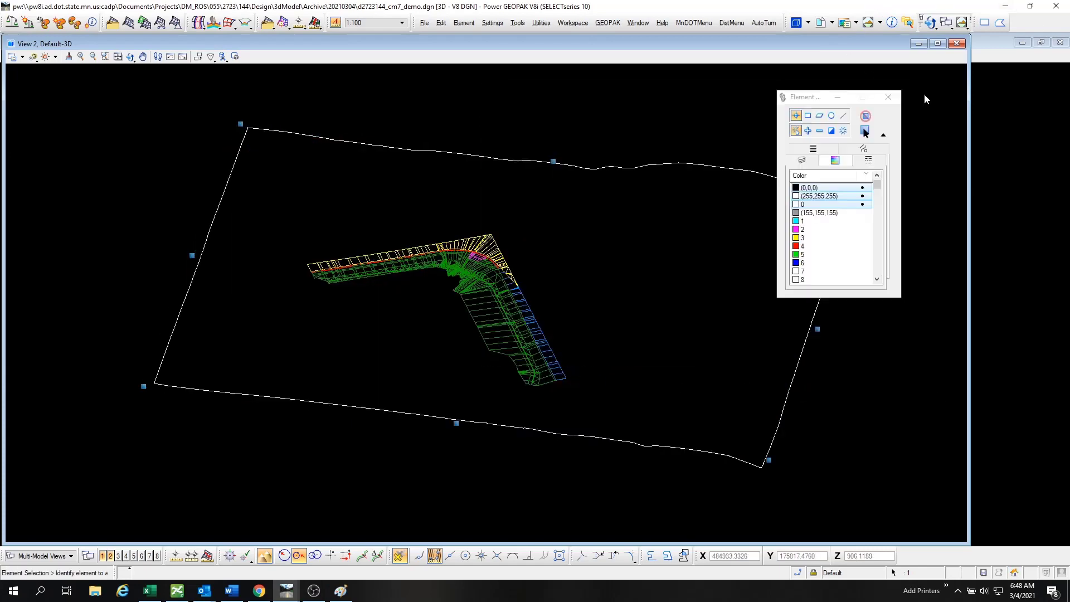
left_click(896, 94)
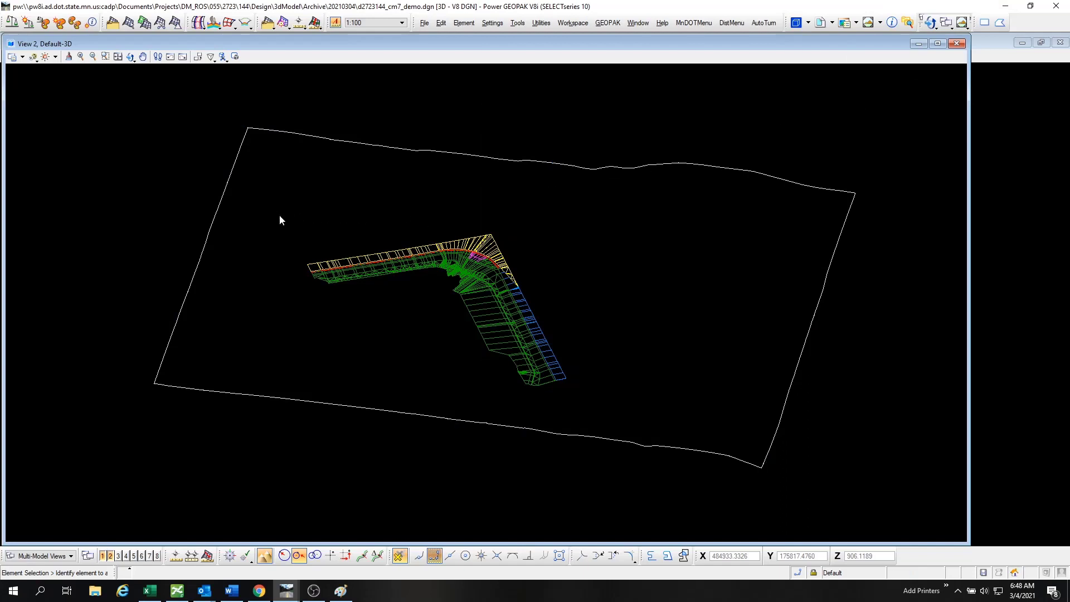
Create a terrain model named CM7 from all the design top-surface elements, using Break Line feature type, edge method None and feature definition DNC-SURF.
left_click_drag(277, 215, 609, 399)
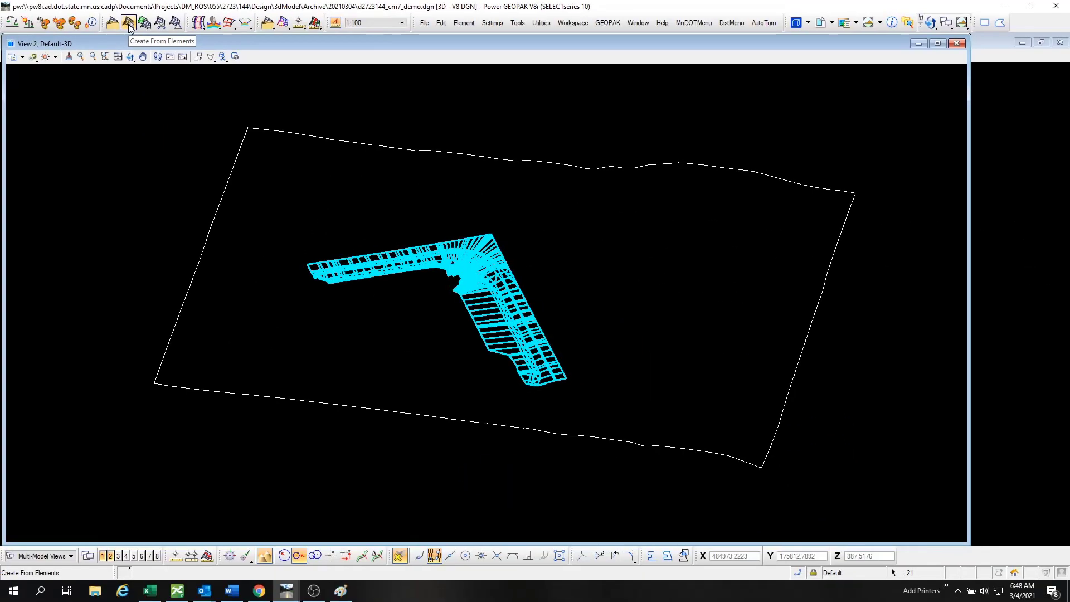
left_click(129, 25)
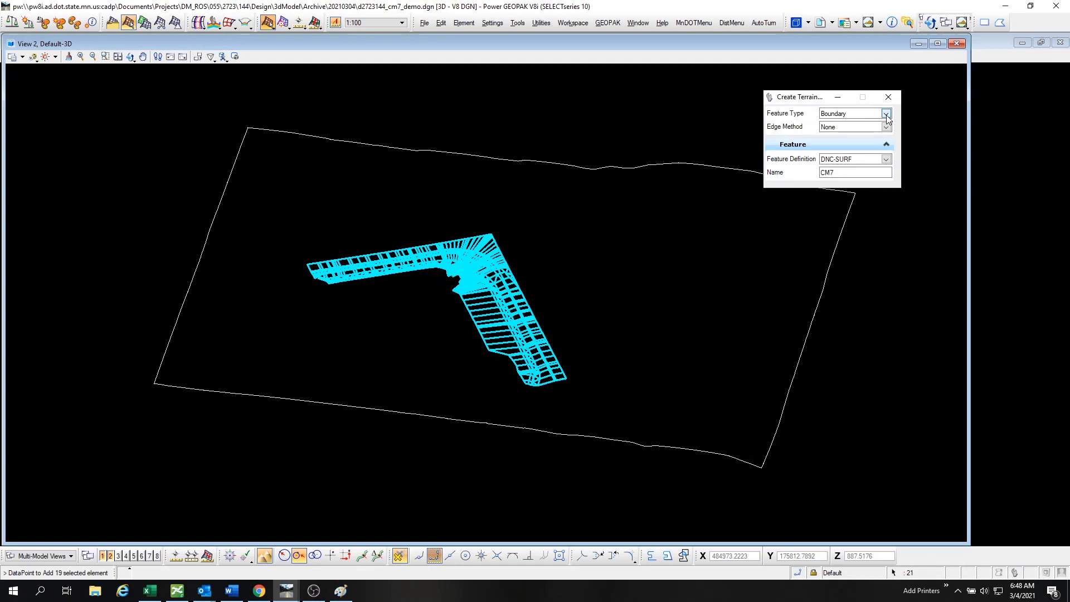
left_click(886, 114)
left_click(844, 124)
left_click(557, 219)
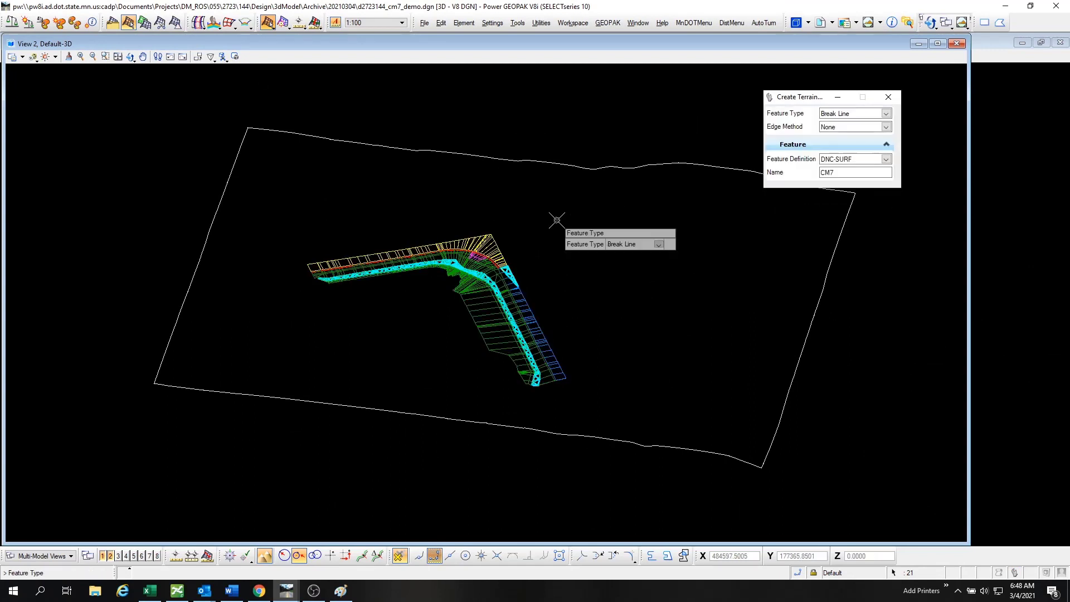
left_click(557, 220)
left_click(557, 220)
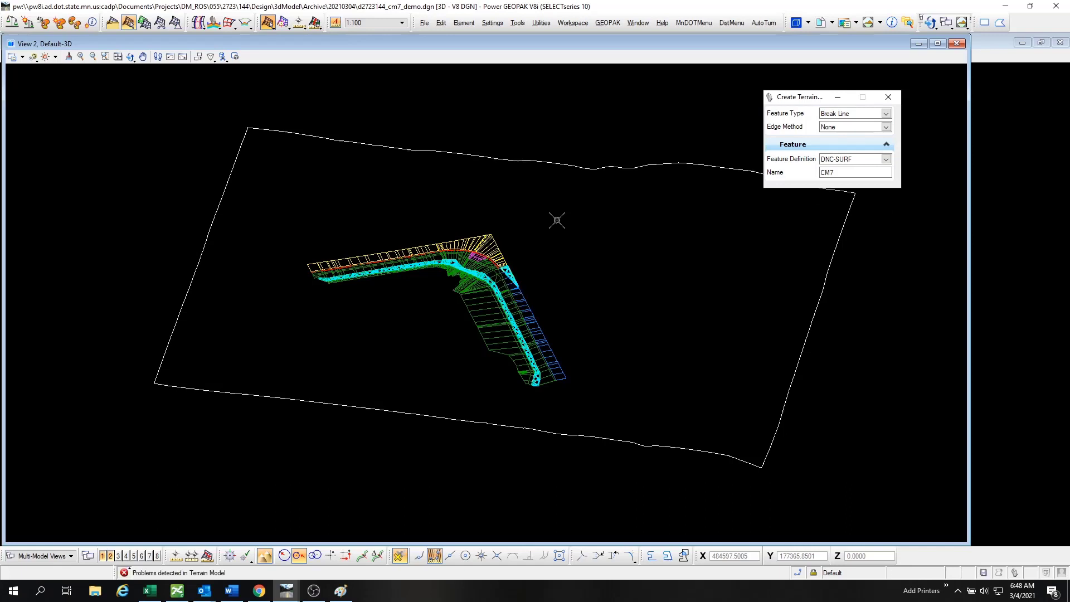
key("Escape")
Set the edge method of the CM7 terrain model to Max Triangle Length.
left_click(469, 354)
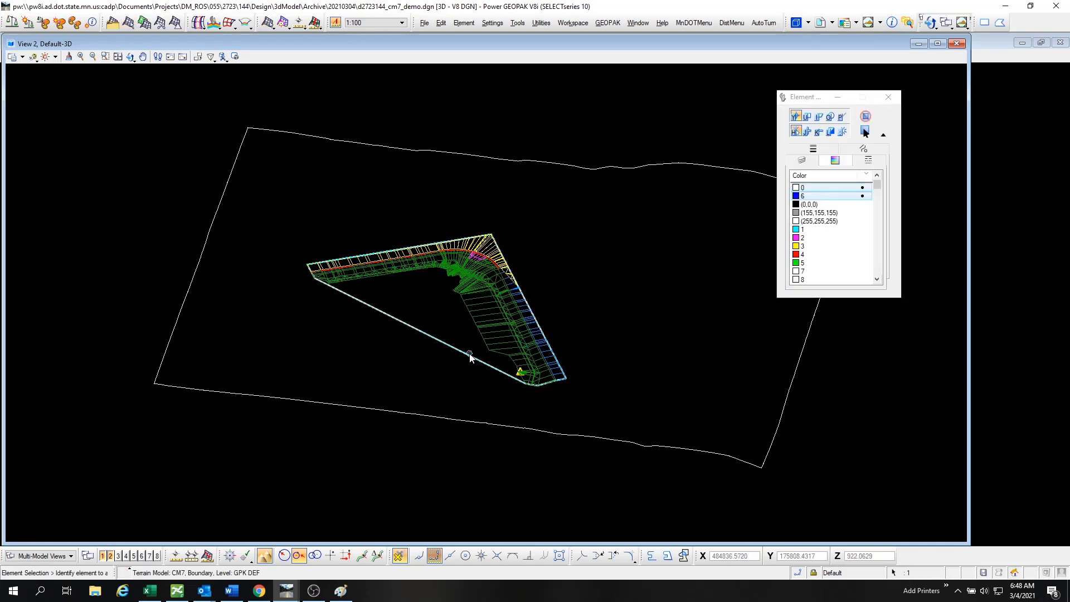
left_click(485, 349)
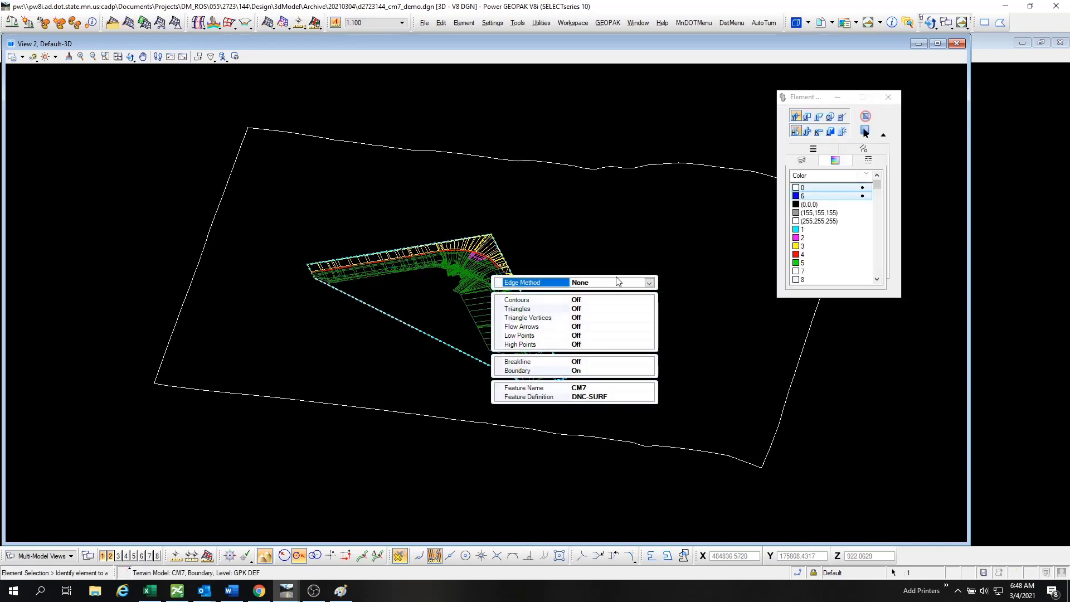
left_click(649, 282)
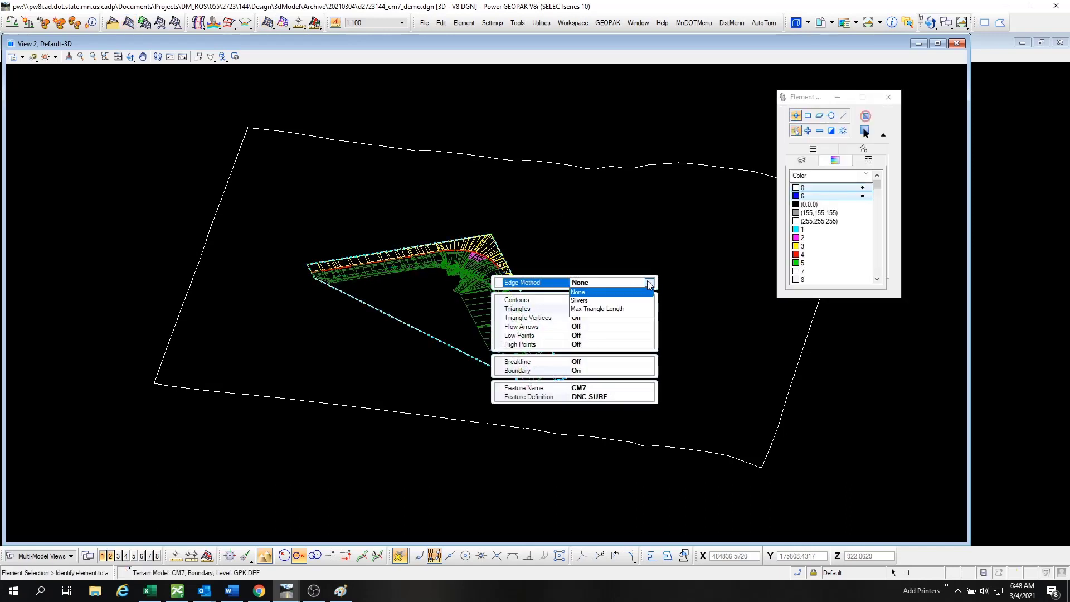
left_click(597, 310)
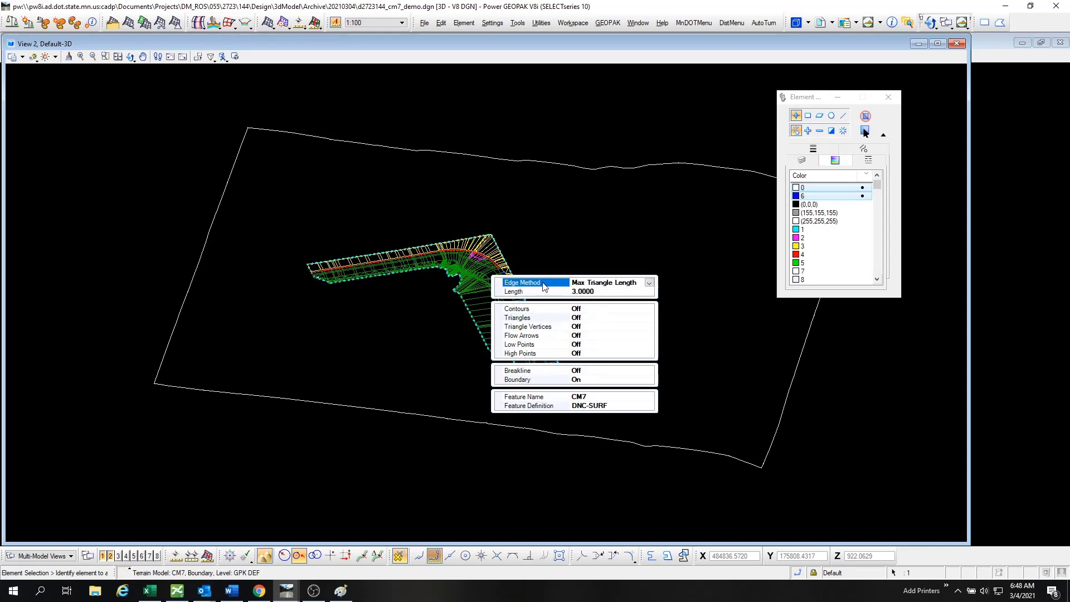
Turn on the GPK DEF level of the 20210304_d2723144_cm7.dgn reference in View 2.
scroll(416, 322, "up", 3)
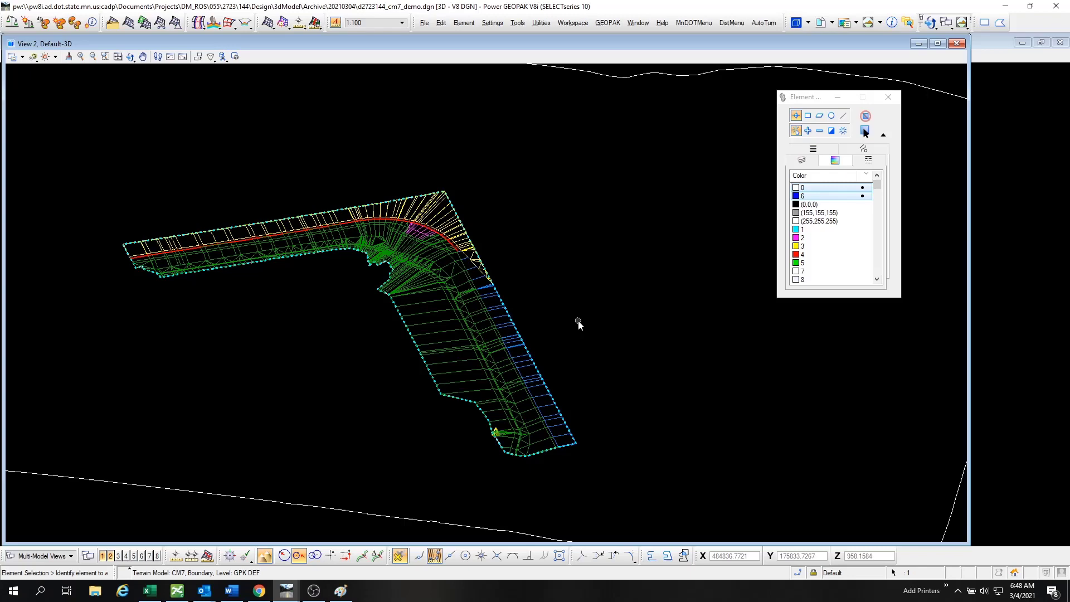
key("ctrl+e")
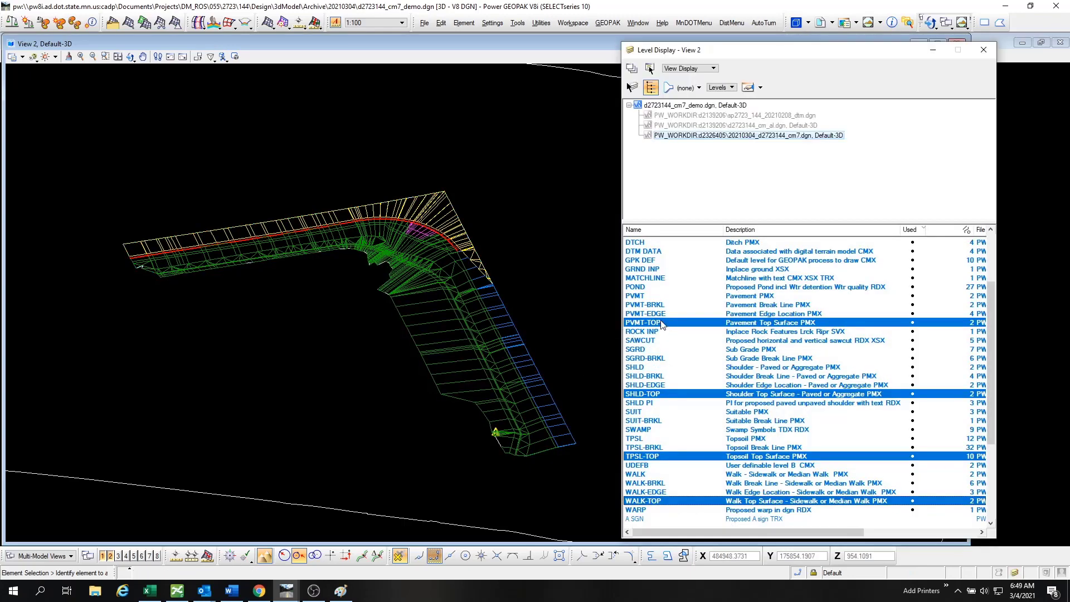
left_click(662, 260)
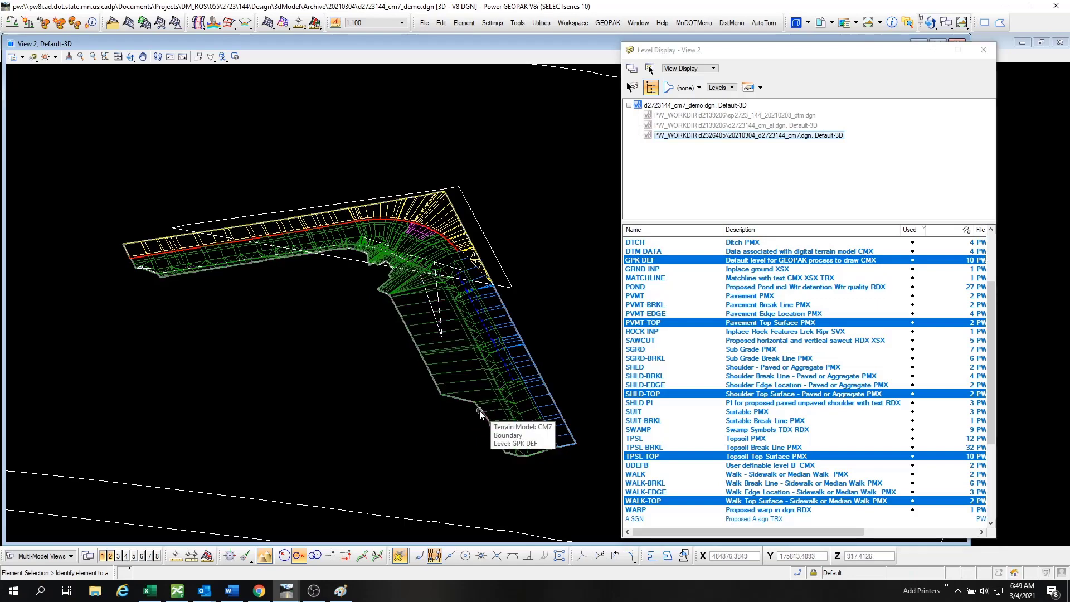
Export the CM7 terrain model as a GEOPAK TIN named CM7.tin in the 20210304 folder and check it in.
left_click(480, 413)
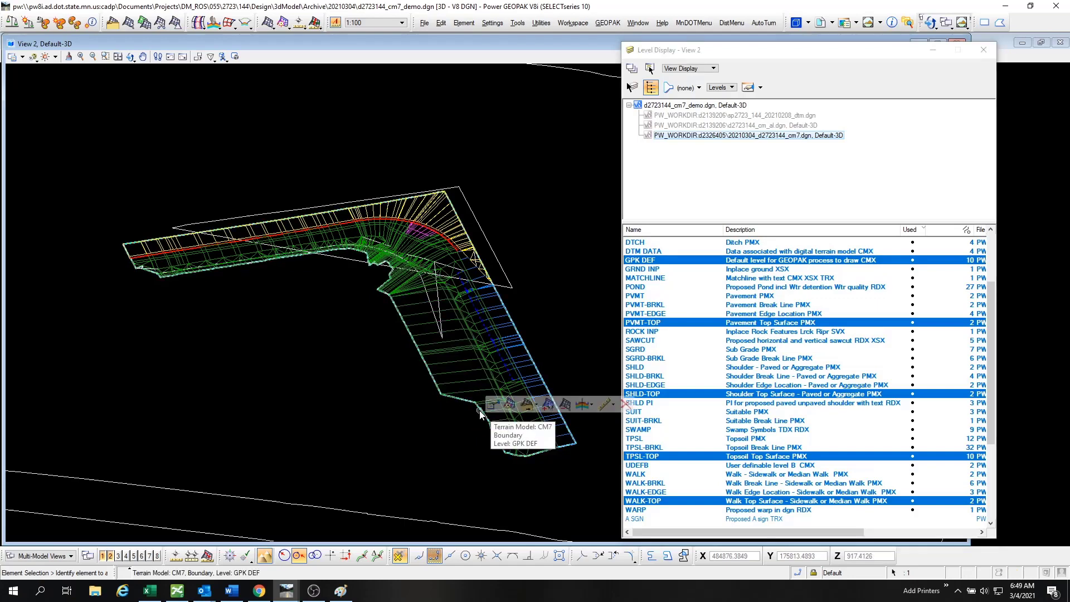
left_click(533, 407)
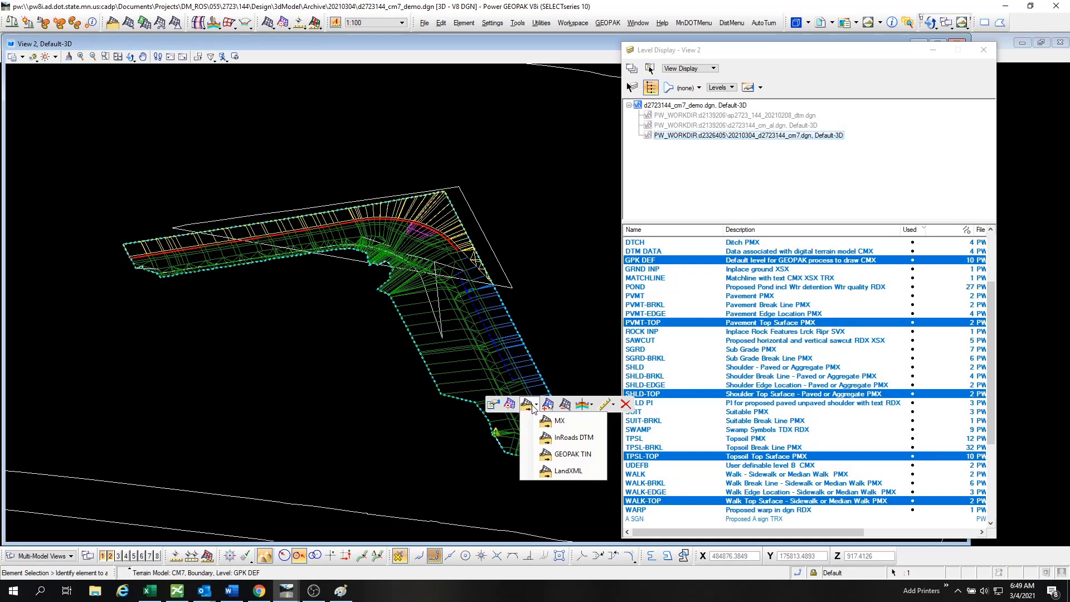
left_click(554, 453)
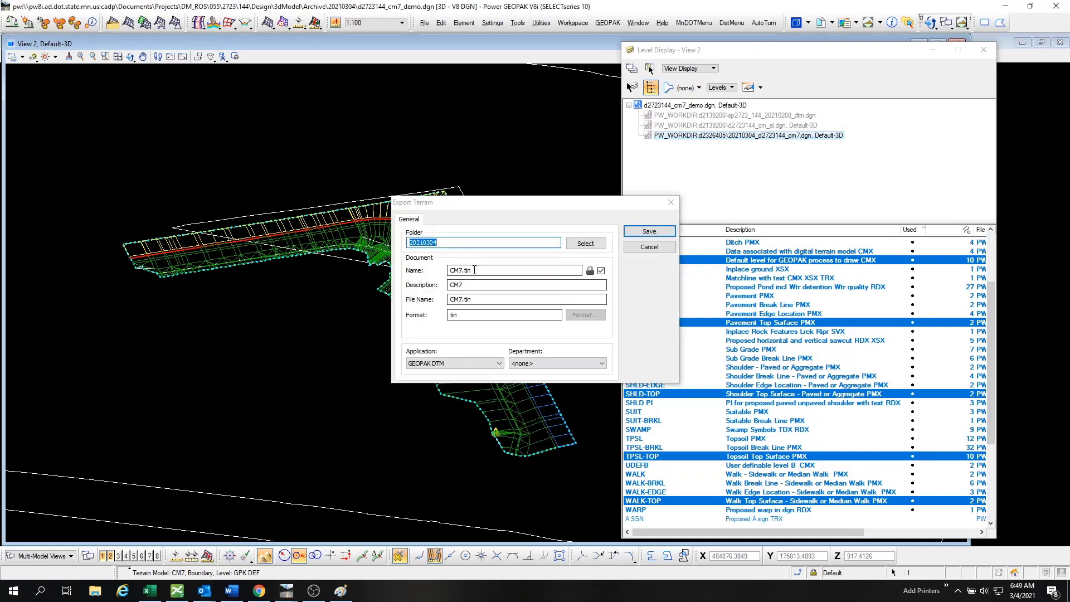
left_click(648, 232)
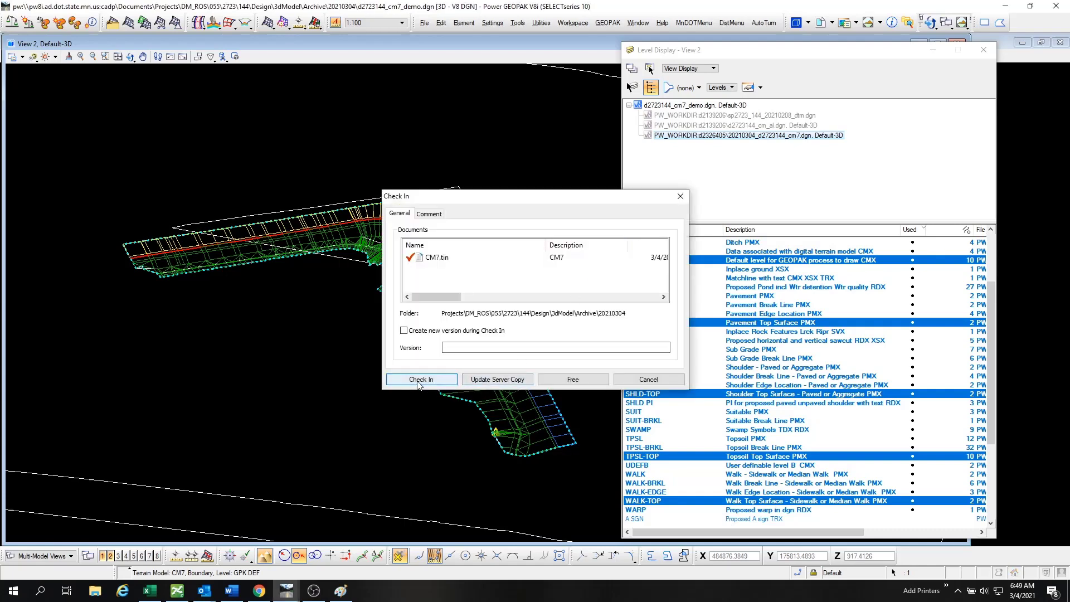
left_click(418, 382)
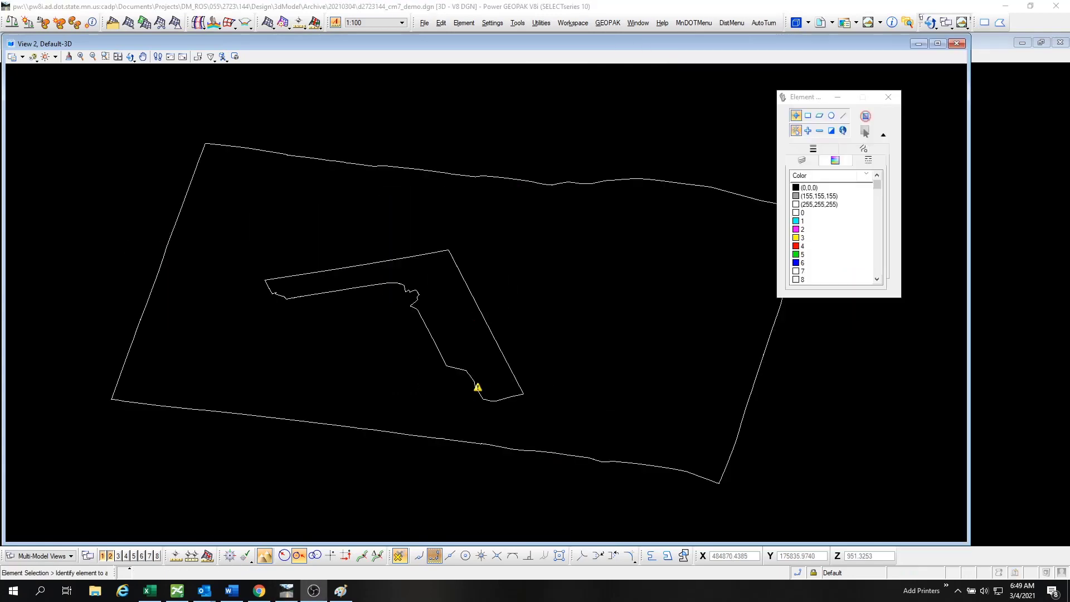
Minimize View 2 and make the 2D Default model in View 1 active.
left_click(894, 76)
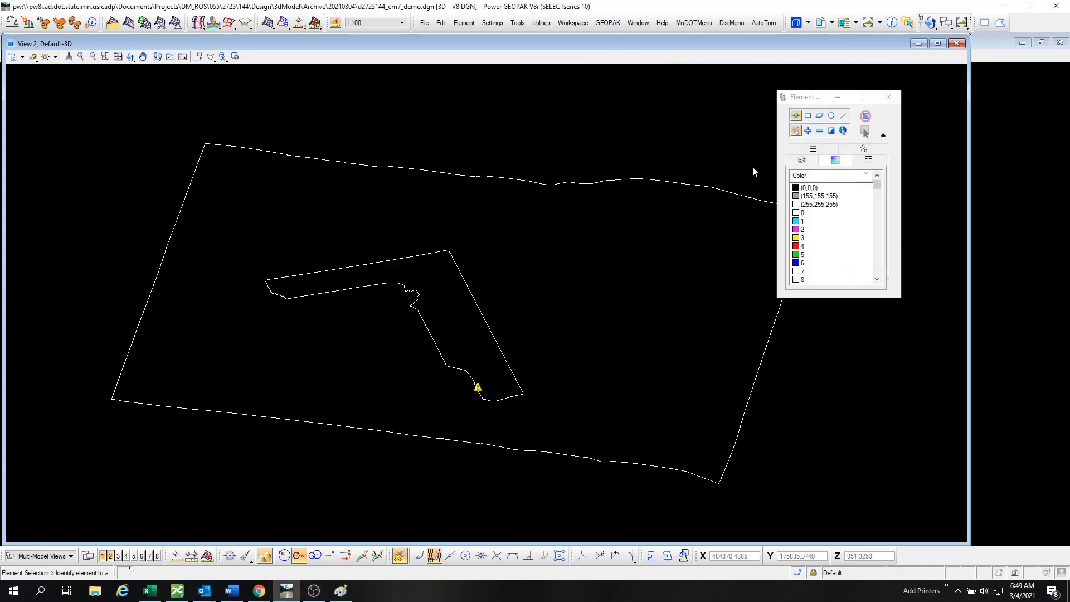
left_click(919, 44)
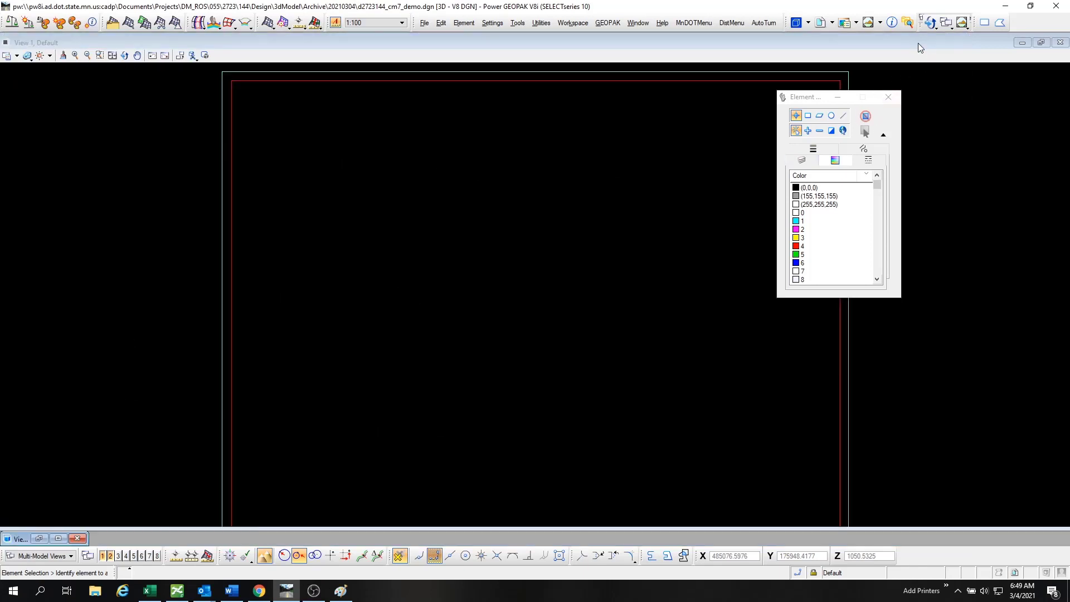
scroll(430, 228, "down", 2)
left_click(457, 258)
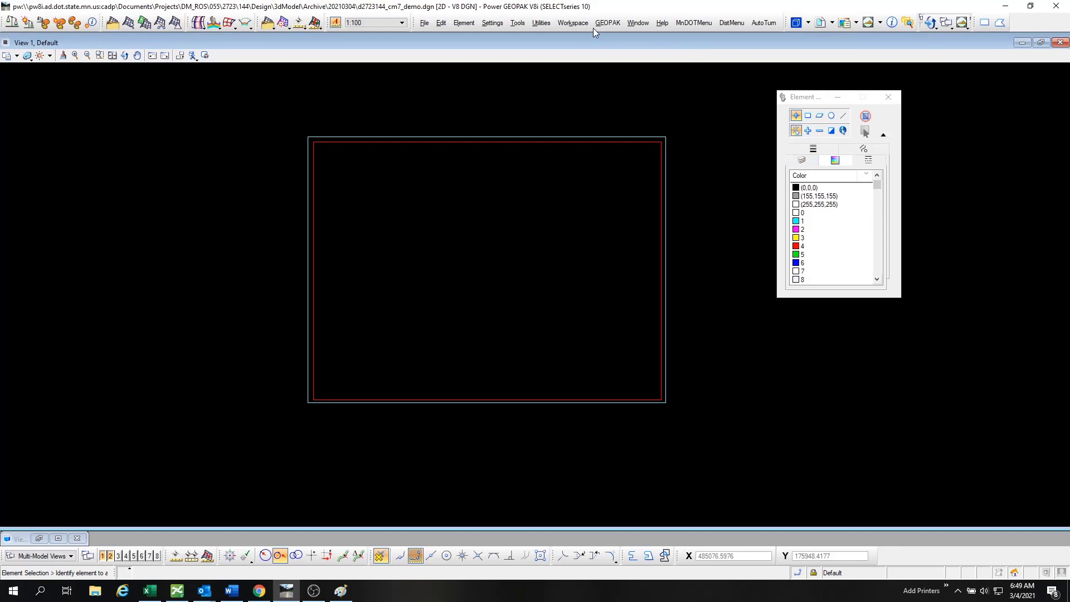
Use the GEOPAK Road DTM tools to load CM7.tin as display only with the TIN Hull feature turned on.
left_click(606, 23)
mouse_move(618, 54)
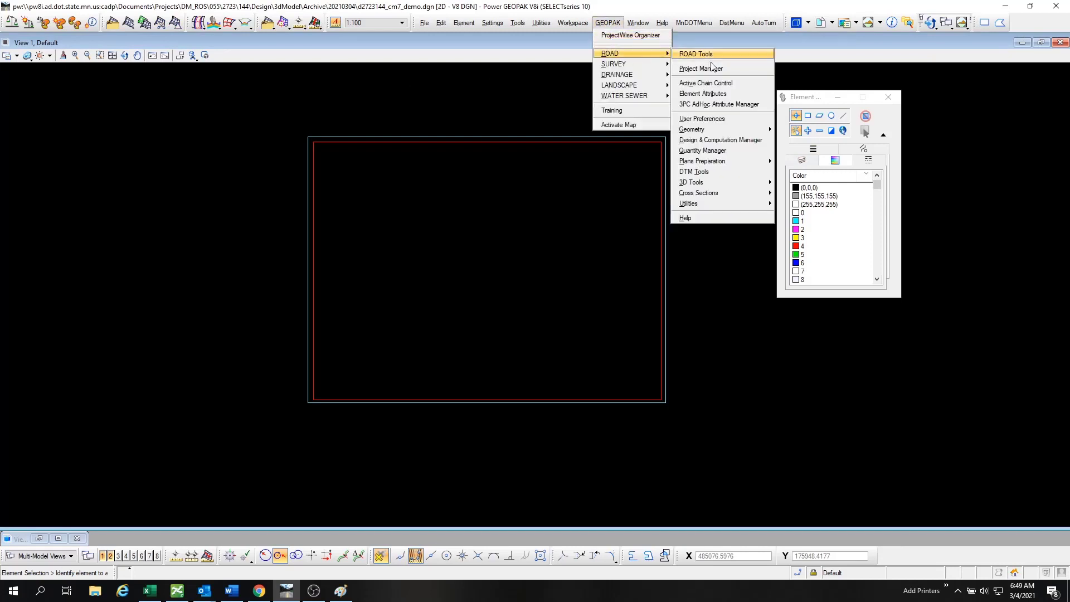
left_click(723, 171)
left_click(453, 258)
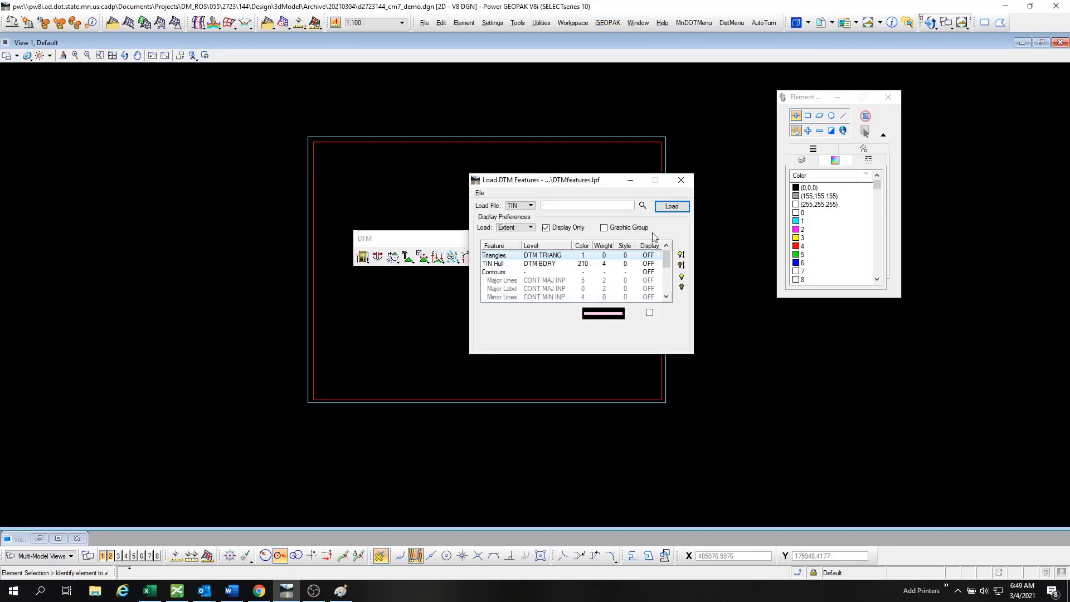
left_click(642, 205)
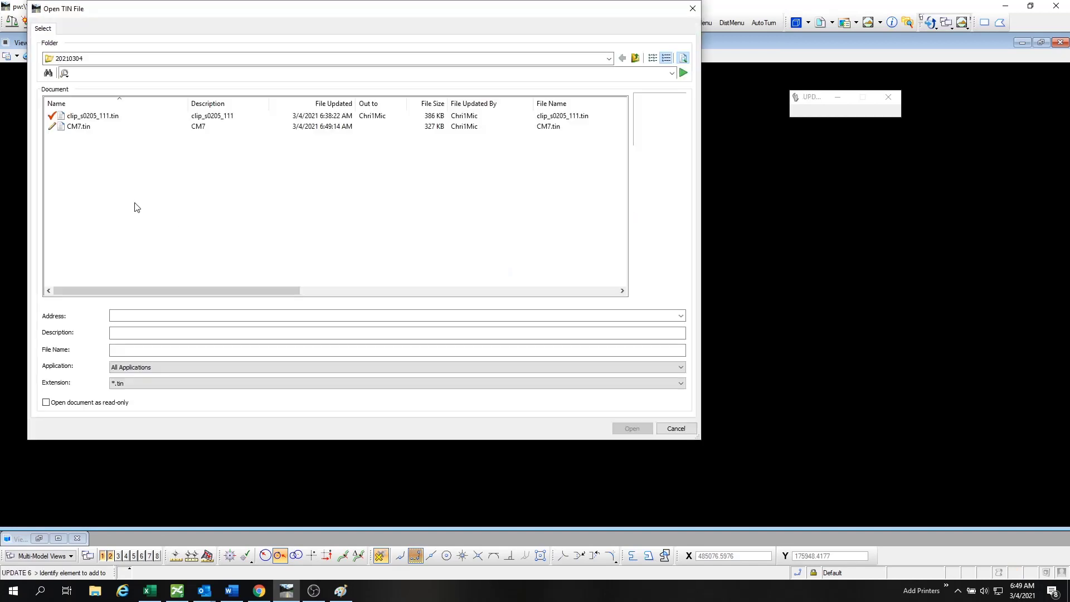
double_click(77, 127)
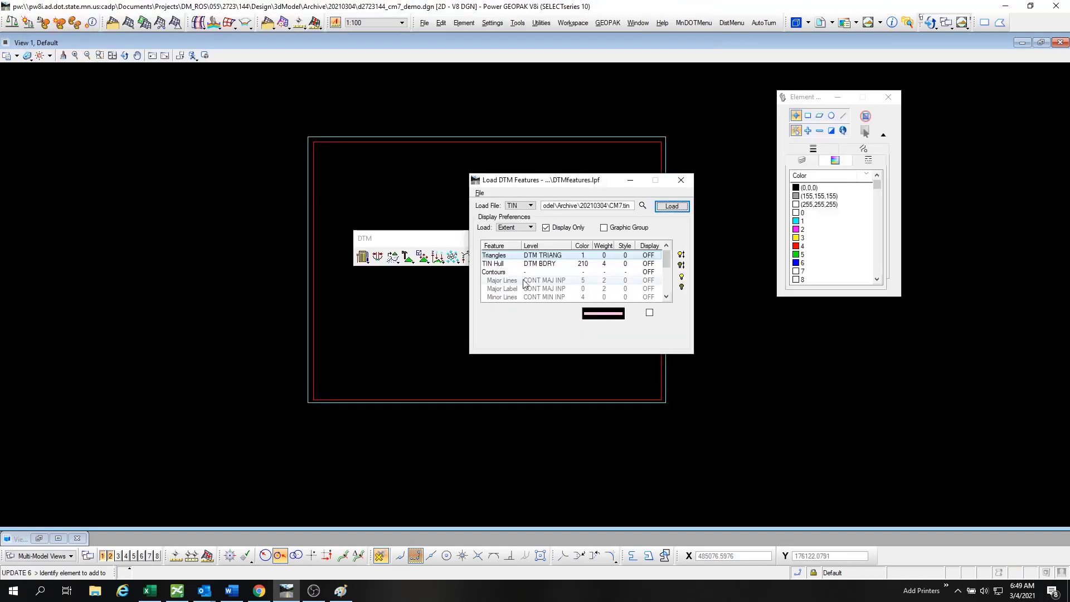
left_click(555, 264)
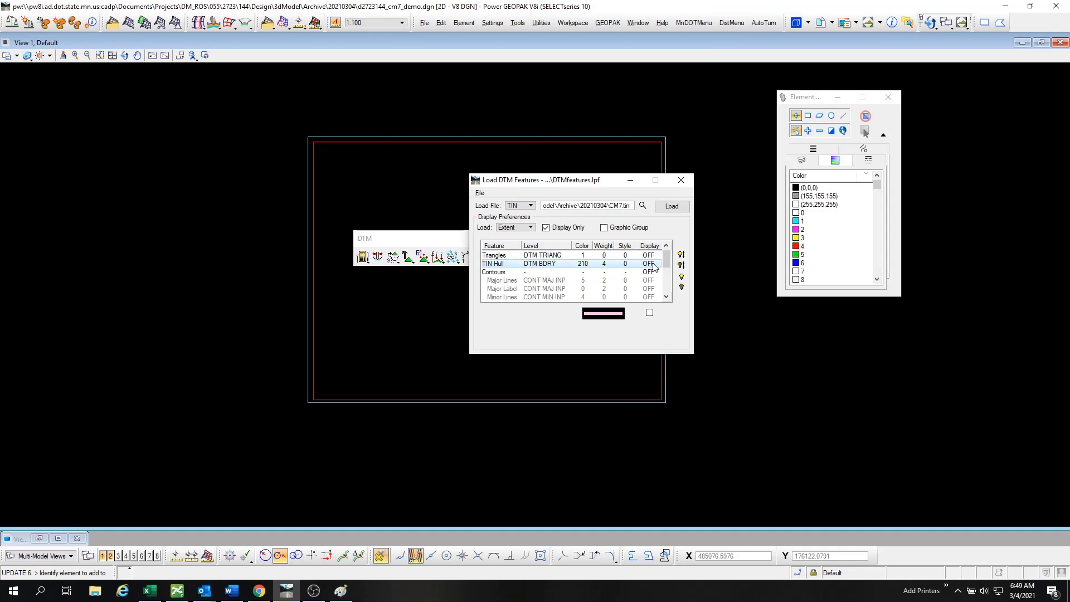
left_click(671, 205)
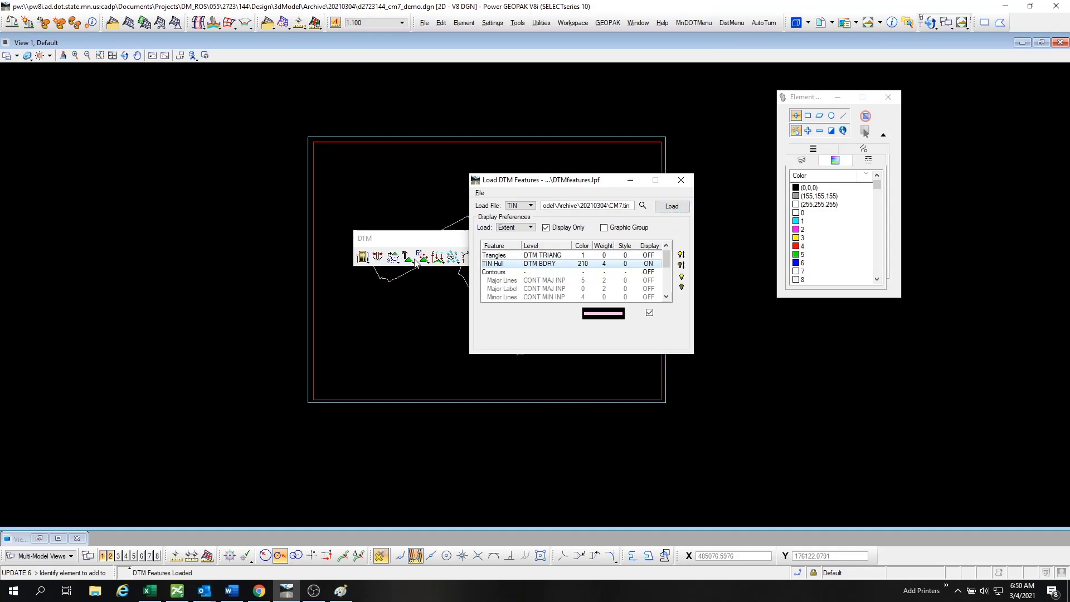
Reload the CM7.tin hull with Display Only turned off so it is drawn as permanent linework, and close the Load DTM Features dialog.
left_click_drag(400, 240, 590, 111)
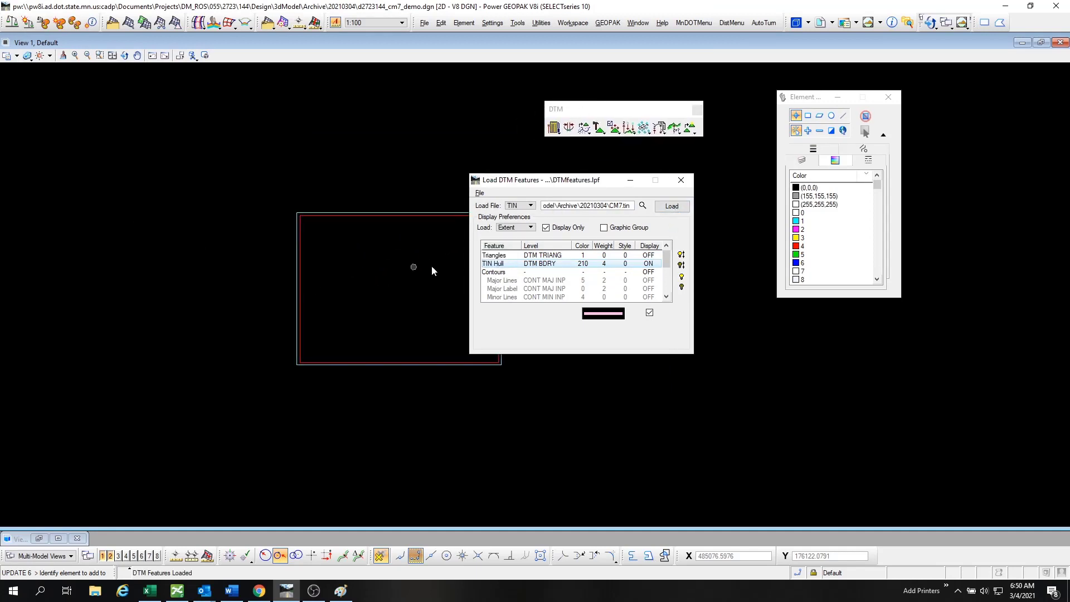
scroll(437, 263, "up", 5)
scroll(360, 267, "down", 2)
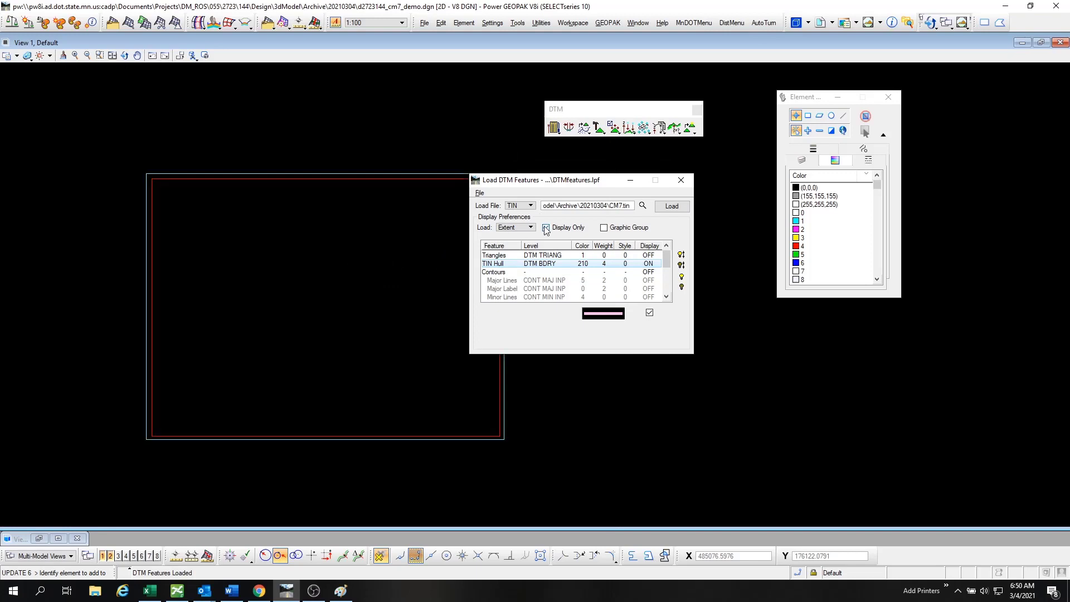
left_click(546, 228)
left_click(671, 207)
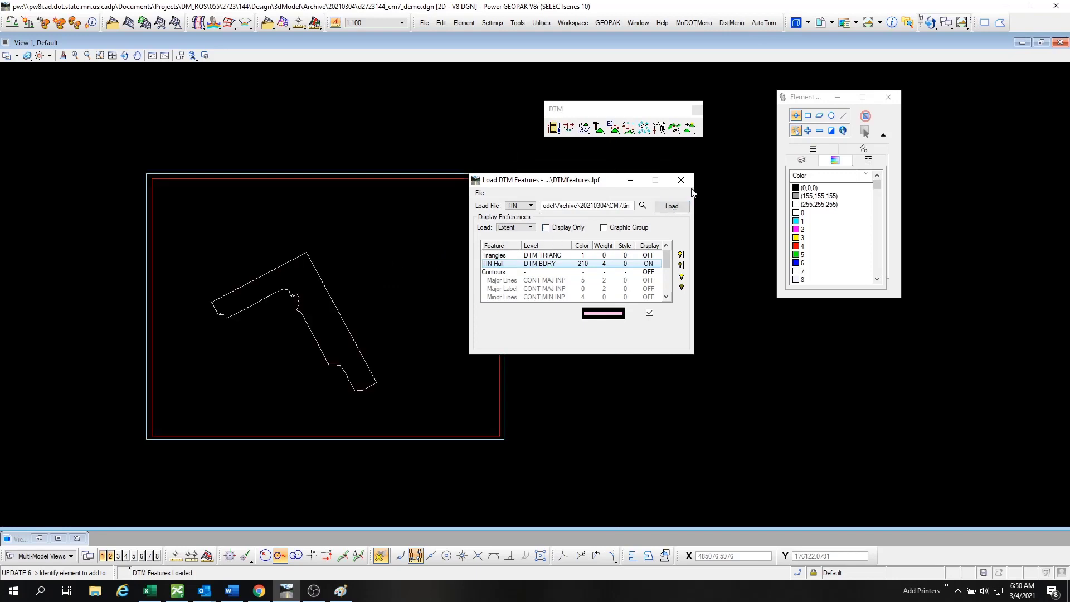
left_click(681, 183)
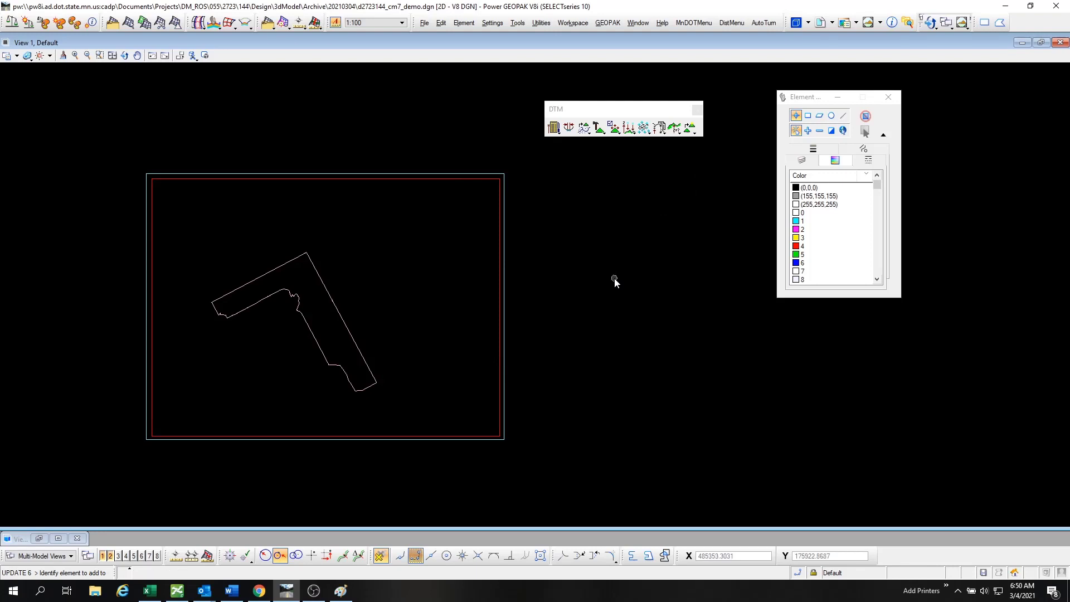
Reopen View 2 with the 3D model and delete the CM7 terrain model from it.
key("alt+w")
key("v")
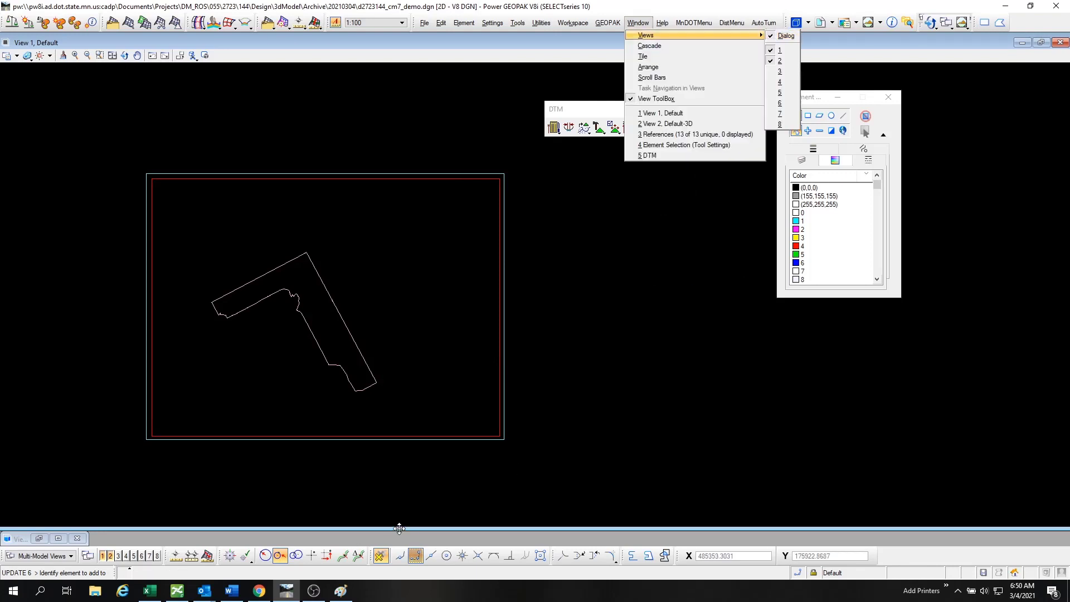
key("2")
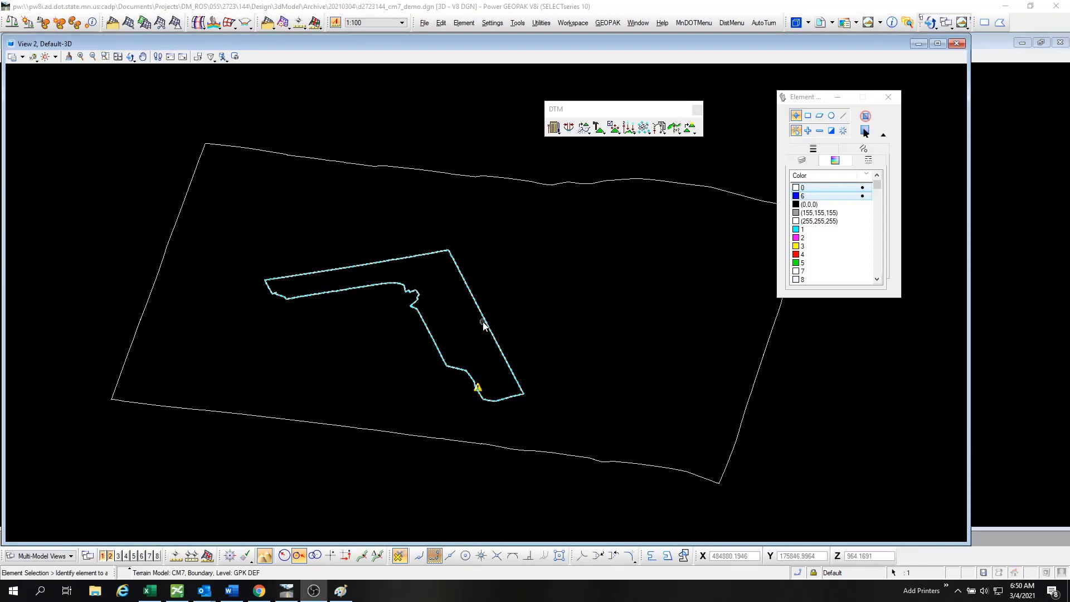
left_click(485, 325)
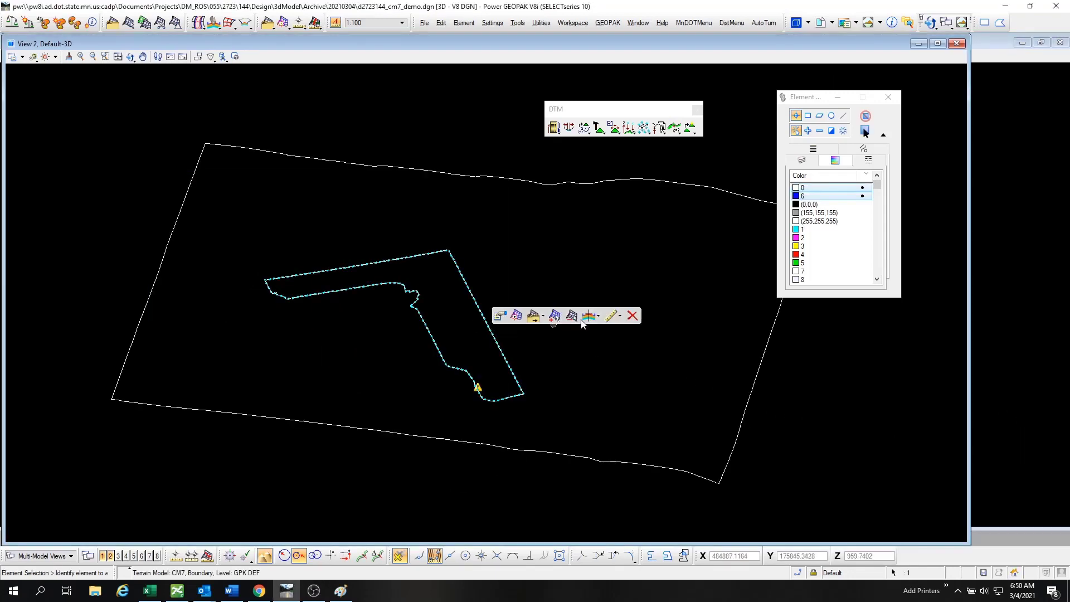
left_click(632, 315)
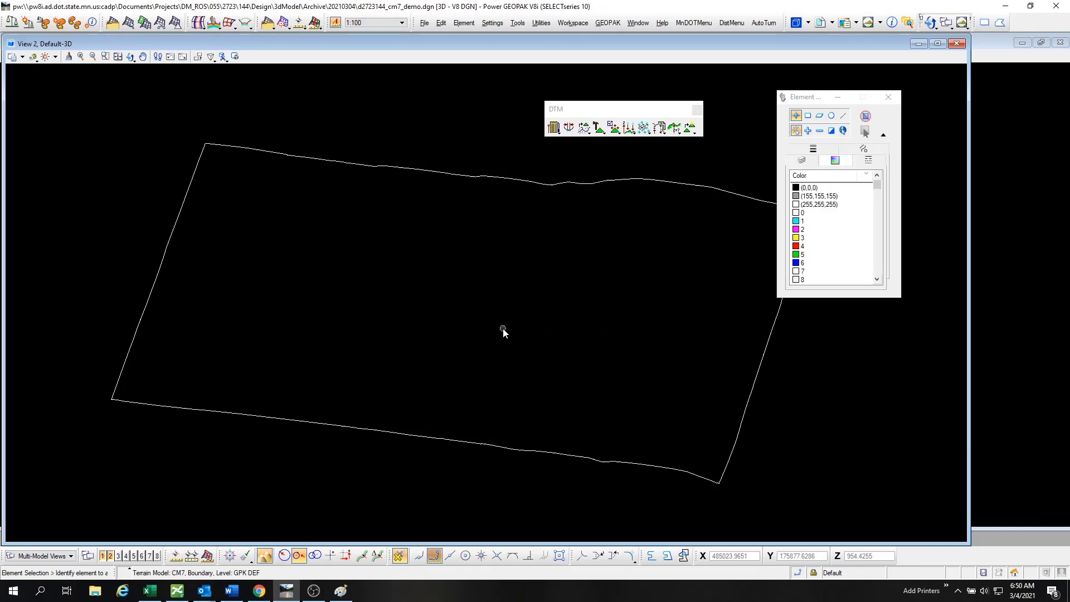
Shrink View 2 so the CM7 hull linework in View 1 can be reached beside the existing terrain.
left_click_drag(967, 542, 411, 271)
scroll(688, 391, "down", 2)
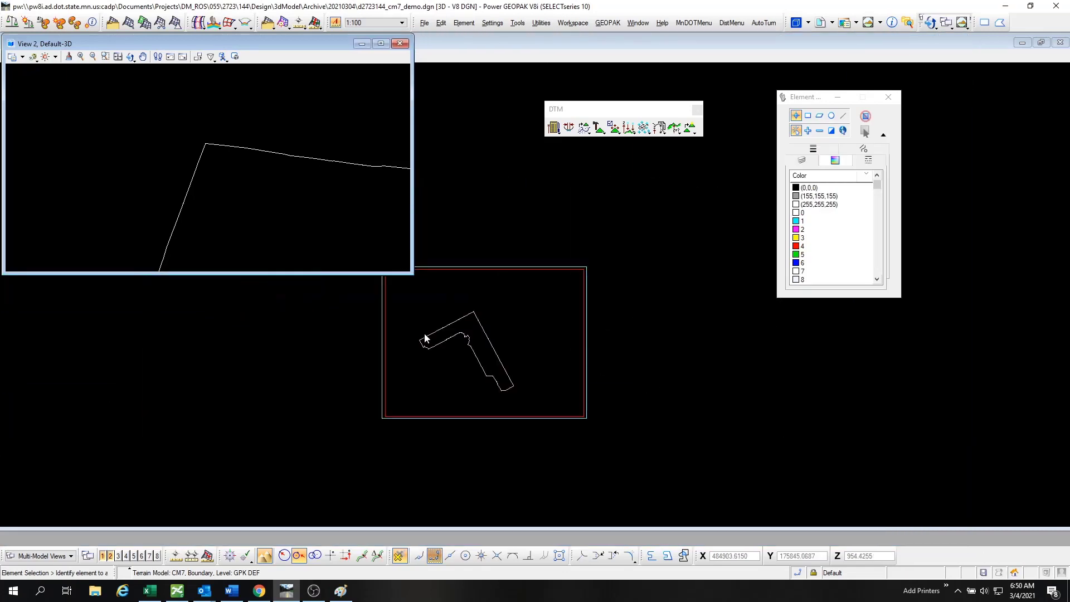
scroll(425, 338, "up", 2)
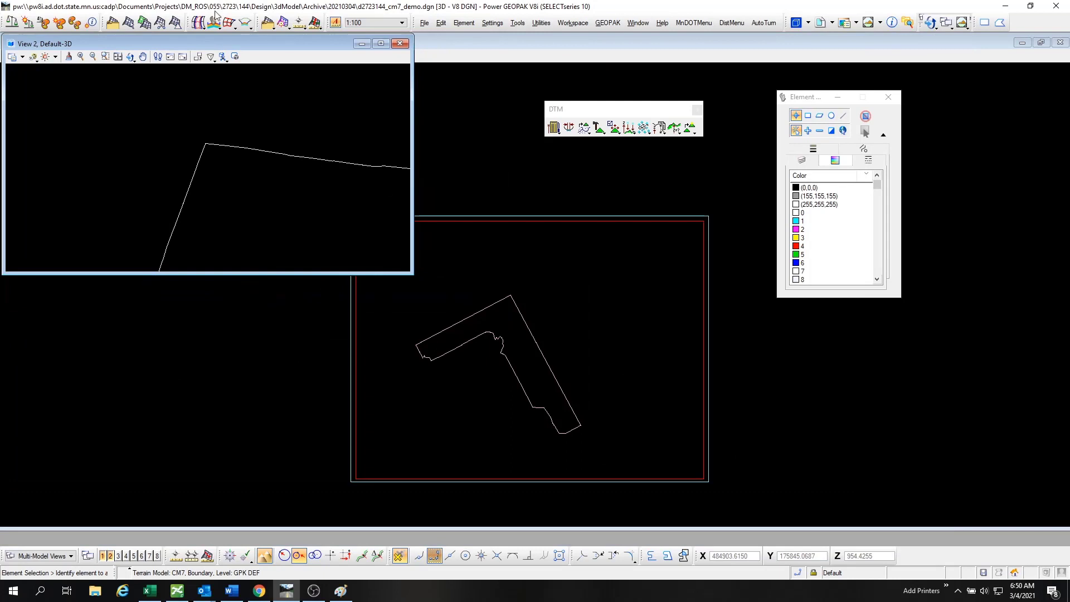
Create a clipped terrain named clip_s0205_111_VOID from clip_s0205_111, using the Internal method, the CM7 hull as clipping element and zero offsets.
left_click(161, 28)
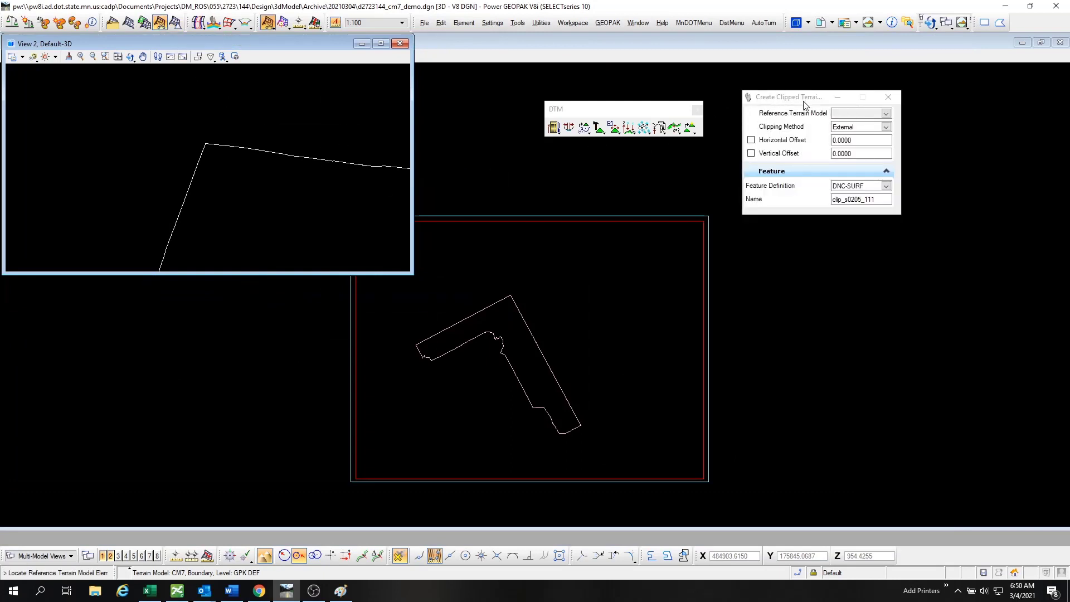
left_click_drag(792, 98, 577, 84)
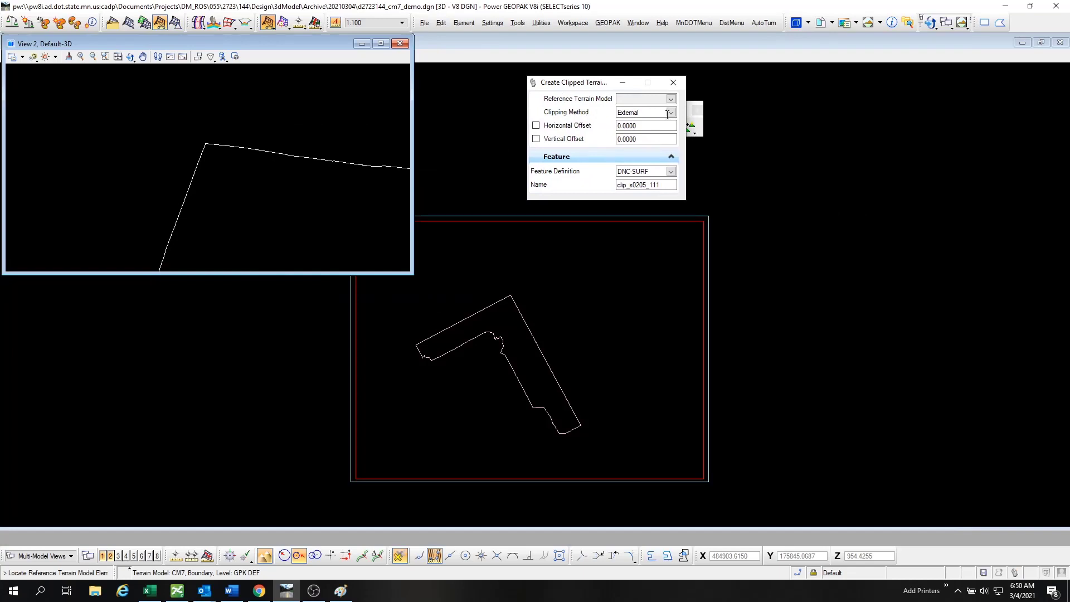
left_click(670, 112)
left_click(629, 127)
left_click(302, 153)
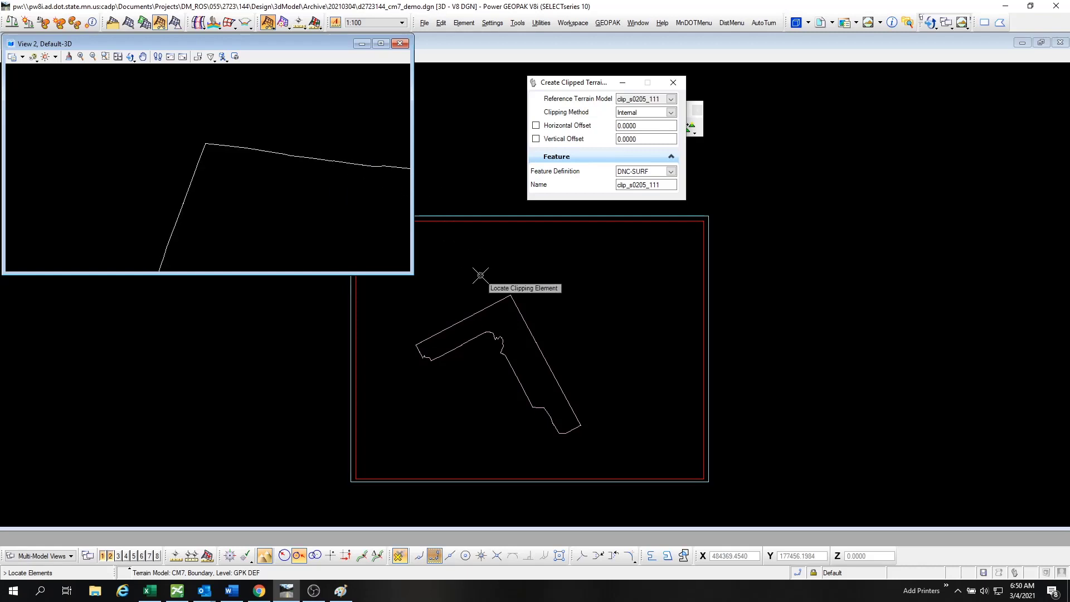
left_click(491, 304)
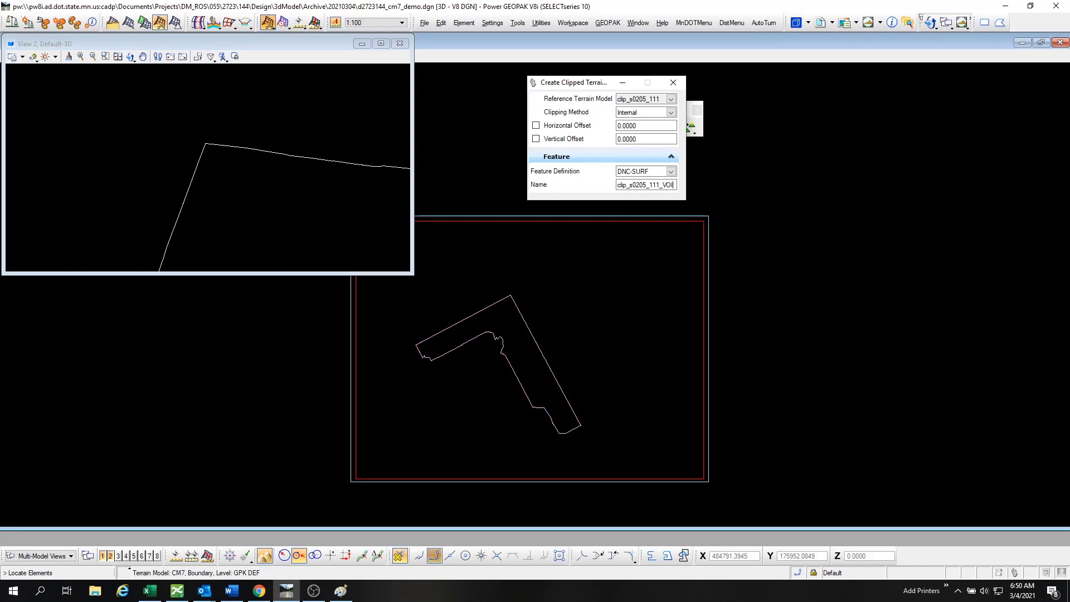
type("D")
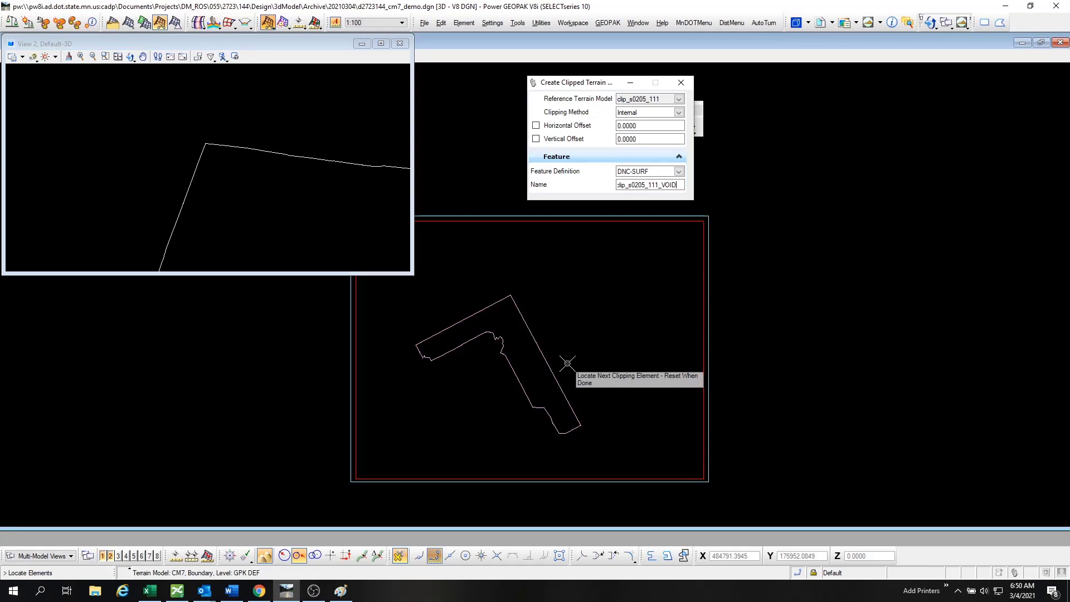
right_click(551, 345)
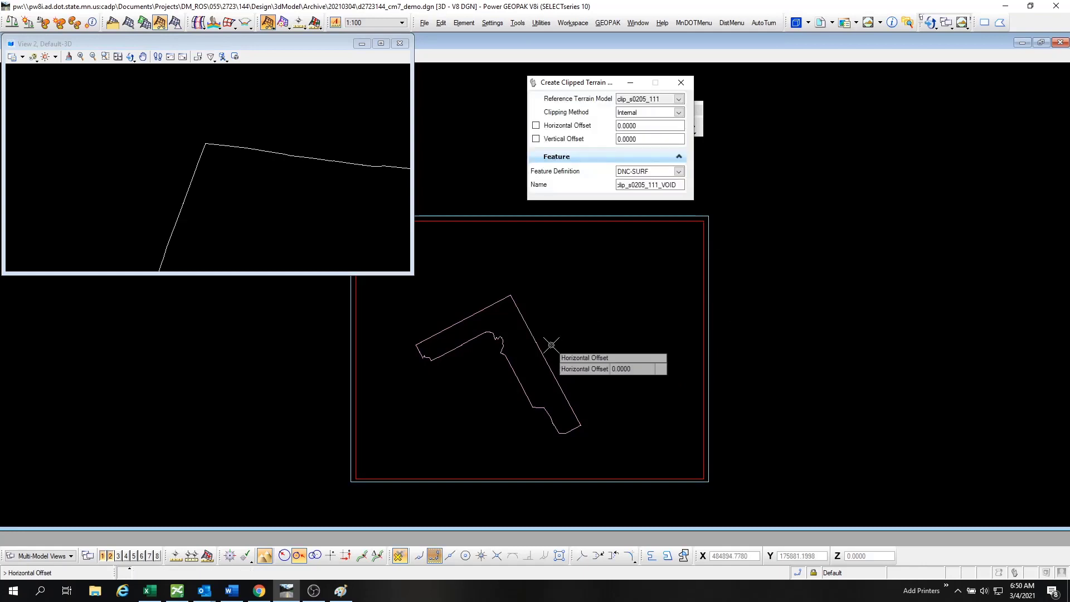
left_click(551, 345)
left_click(551, 344)
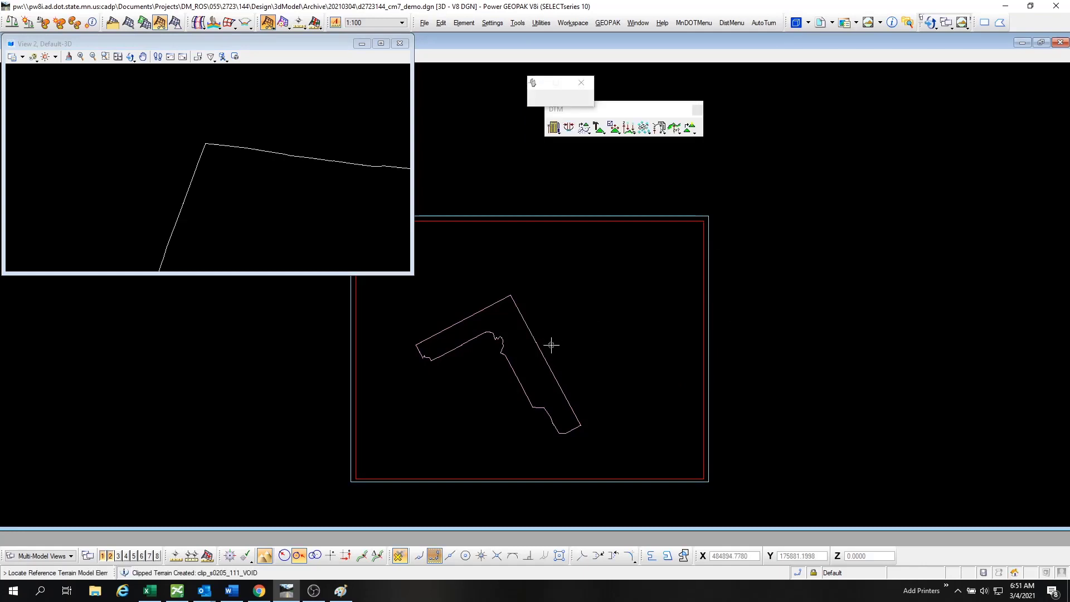
scroll(259, 151, "down", 1)
key("Escape")
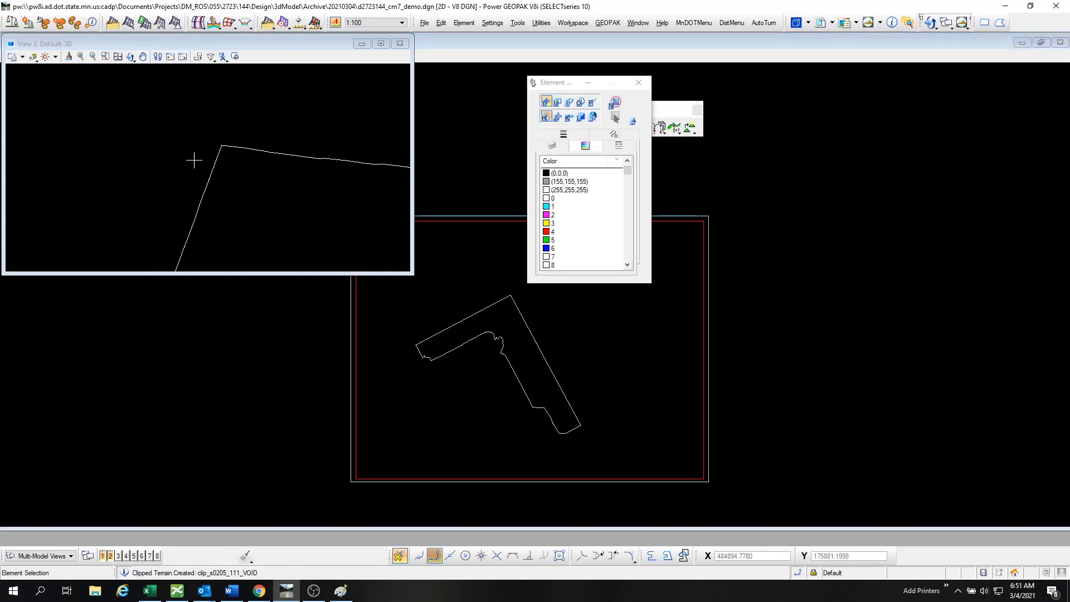
Turn on the triangle display of the clip_s0205_111_VOID terrain and inspect the area clipped out by the hull.
scroll(188, 148, "down", 2)
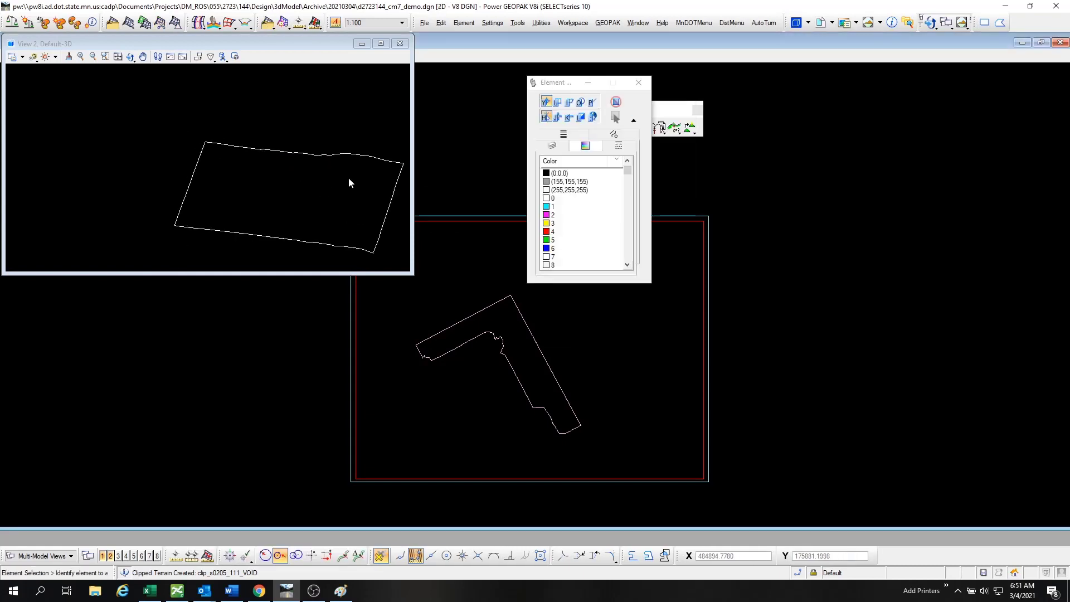
left_click(355, 156)
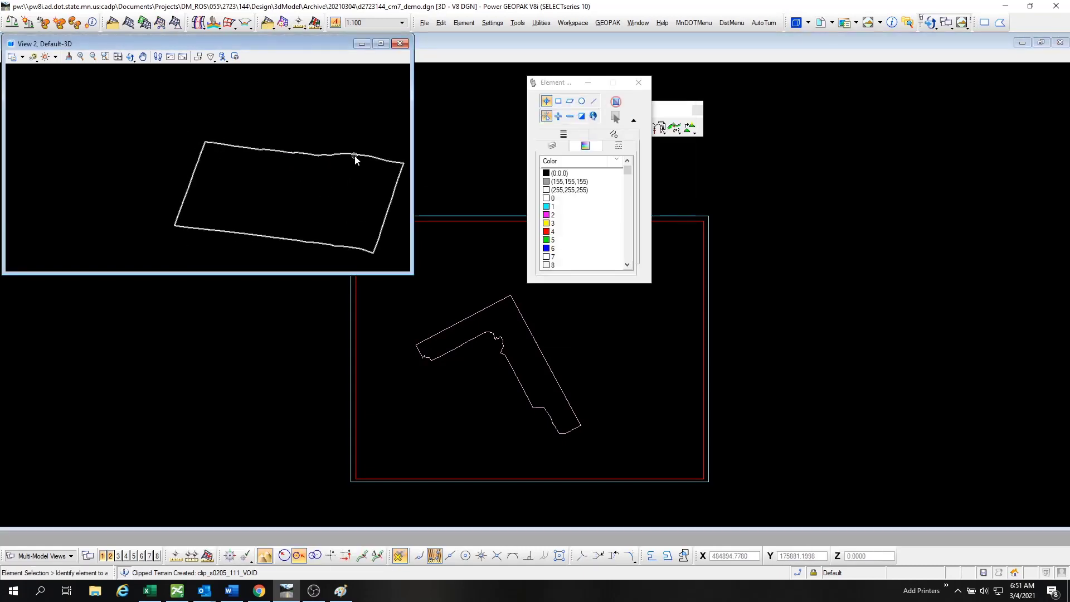
left_click(355, 158)
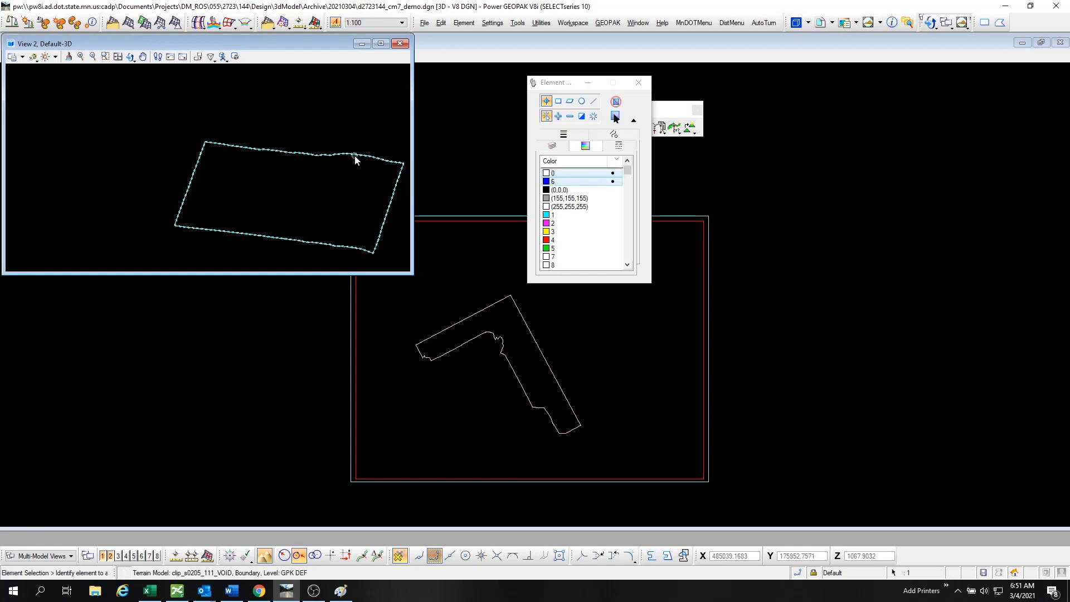
left_click(372, 149)
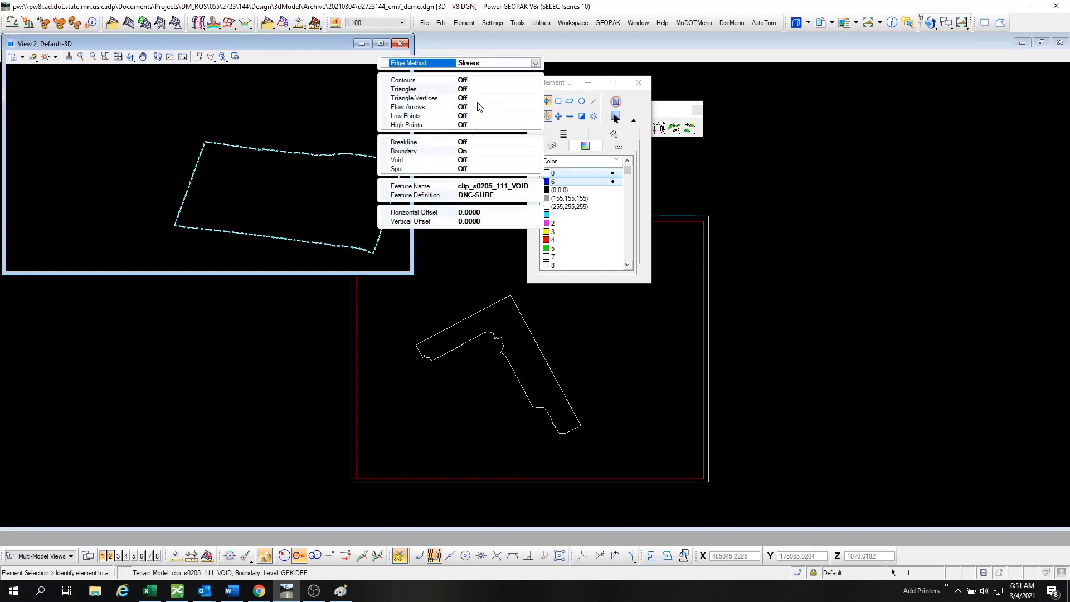
left_click(477, 90)
left_click(478, 89)
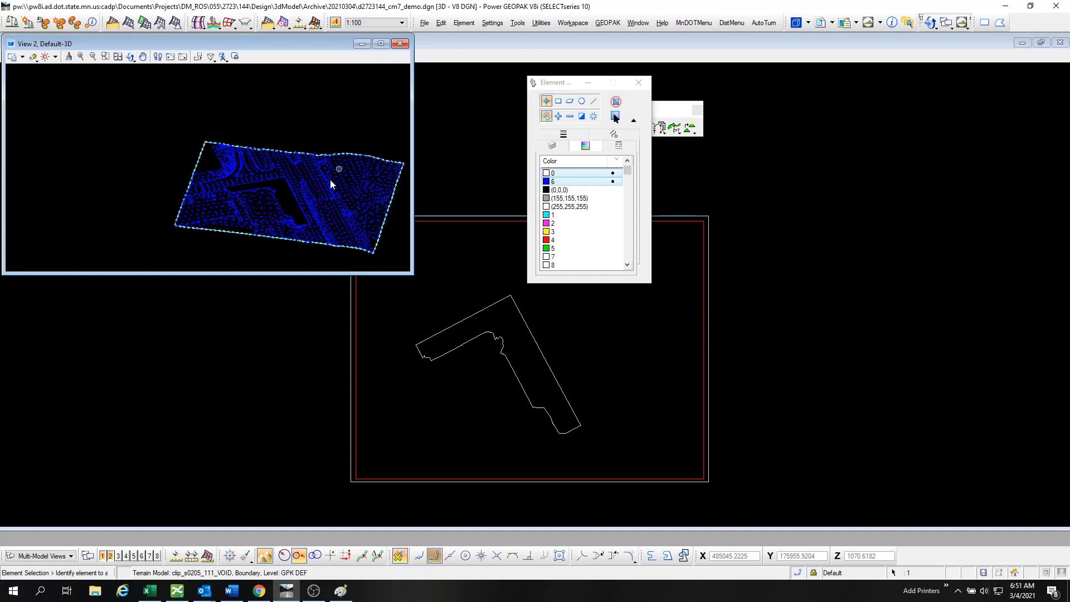
scroll(300, 205, "up", 3)
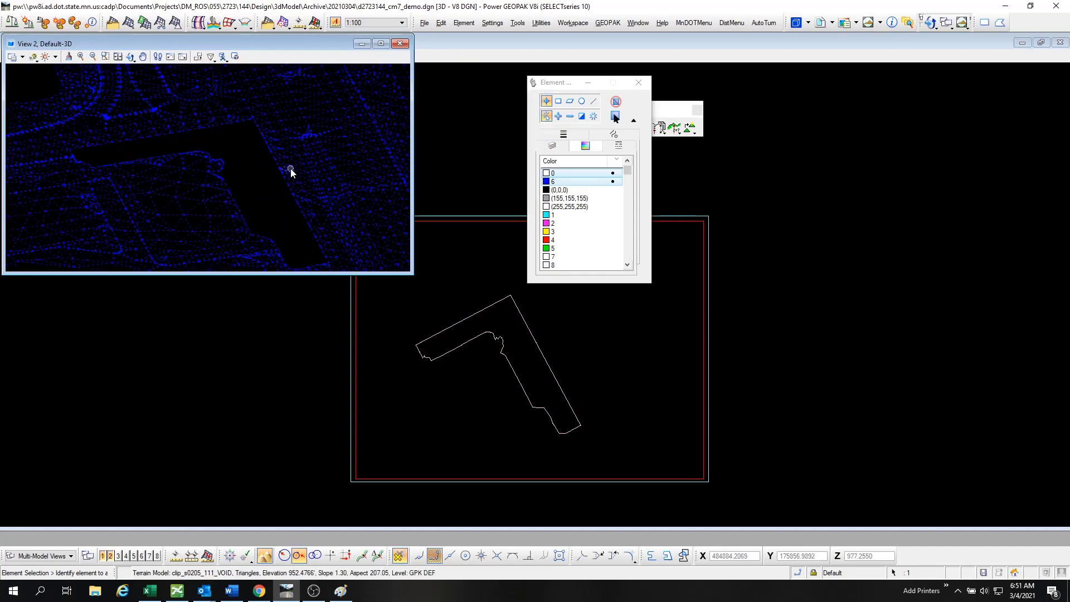
Export the clipped terrain as a GEOPAK TIN named clip_s0205_111_VOID.tin in the 20210304 folder and check it in.
mouse_move(289, 168)
left_click(338, 166)
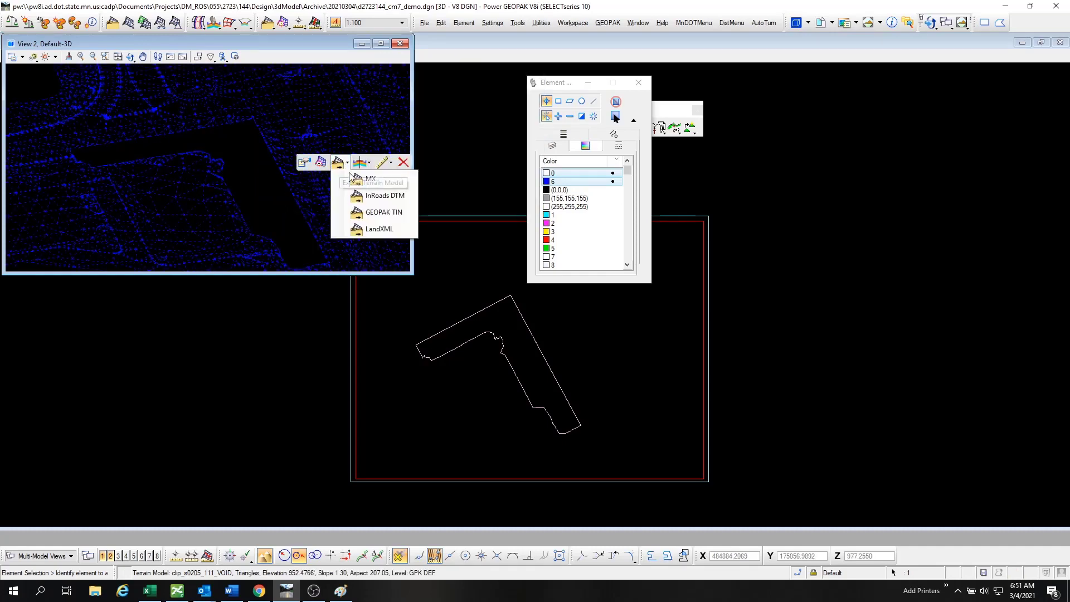
left_click(363, 210)
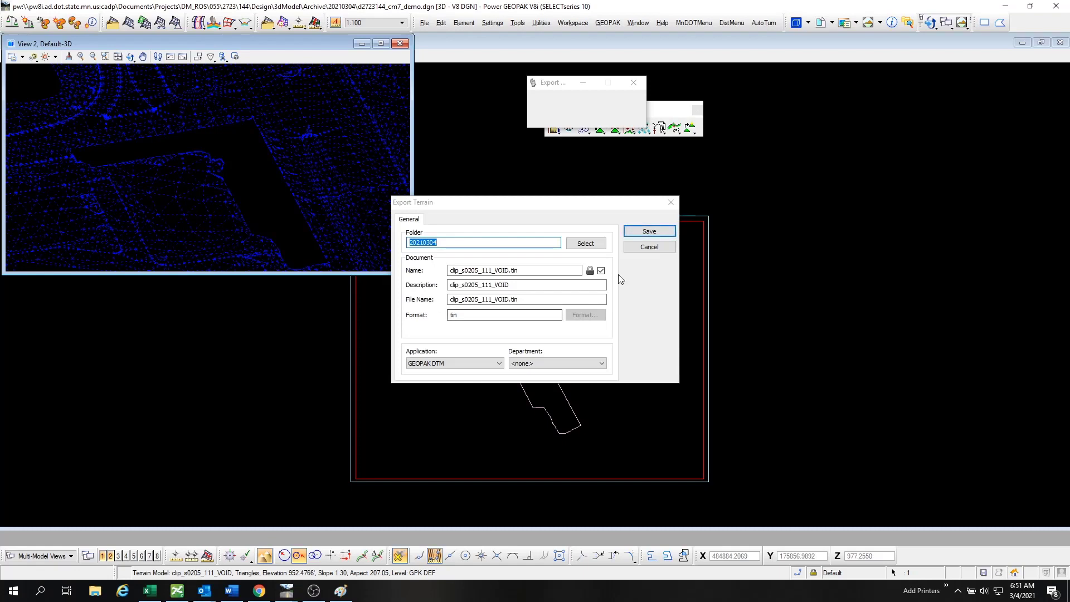
left_click(648, 231)
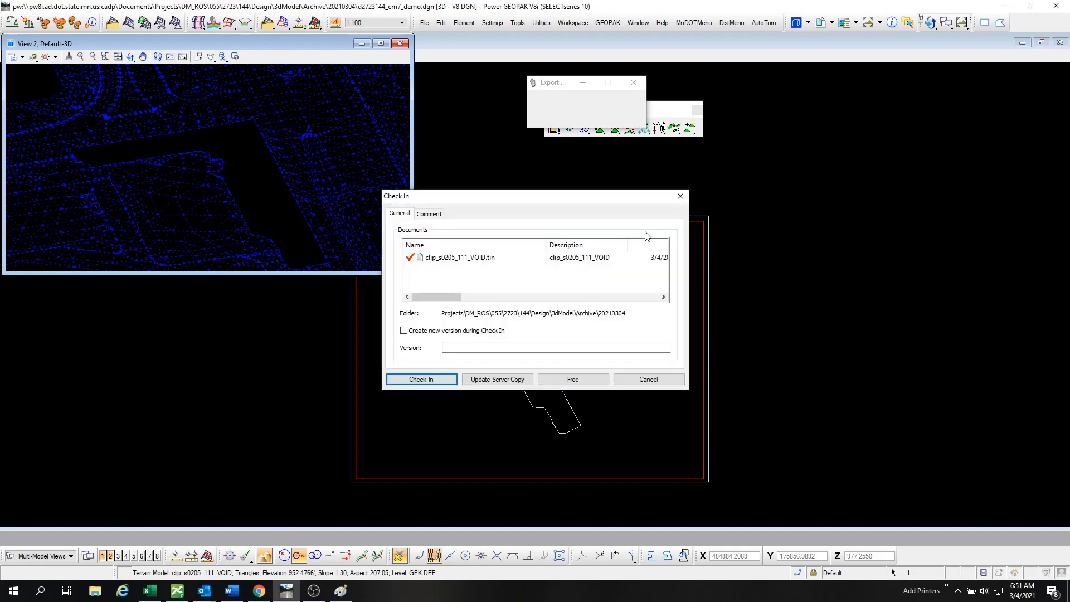
left_click(423, 376)
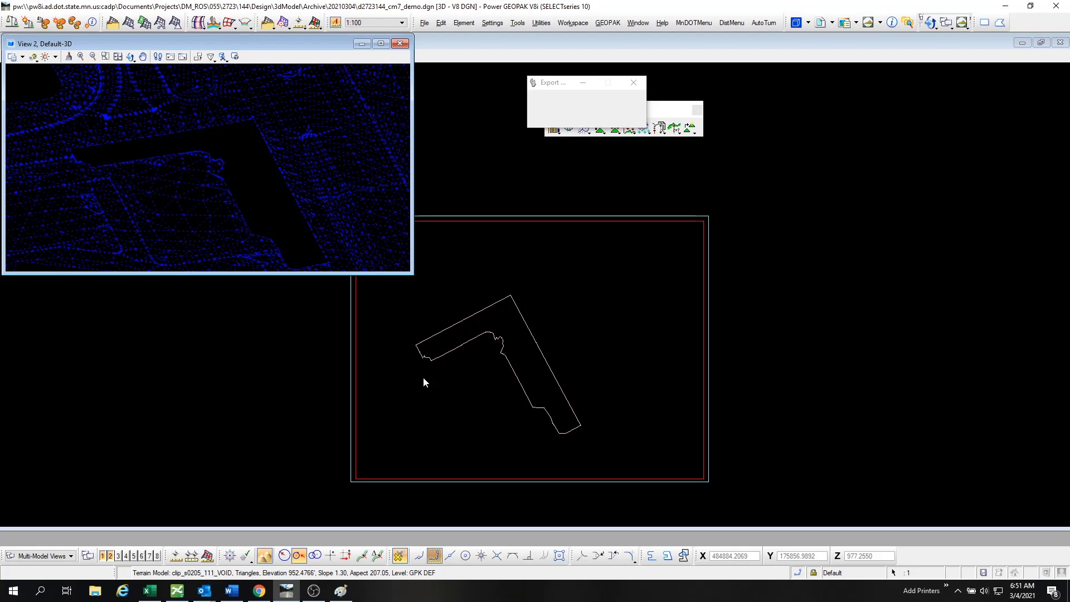
Maximize View 2 and exit the terrain export command.
left_click(381, 44)
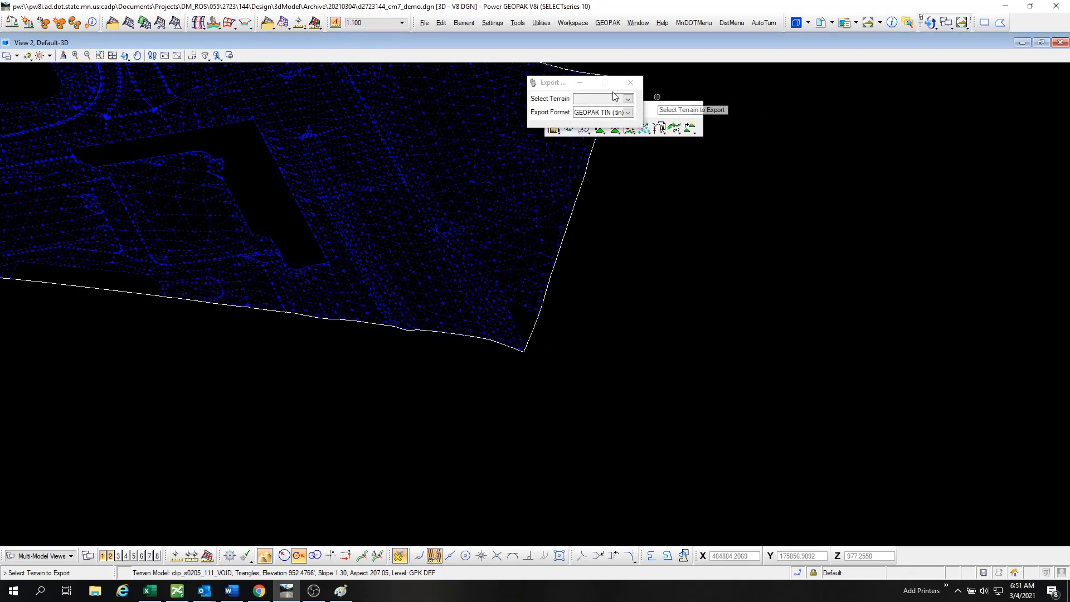
left_click(634, 86)
scroll(545, 430, "down", 2)
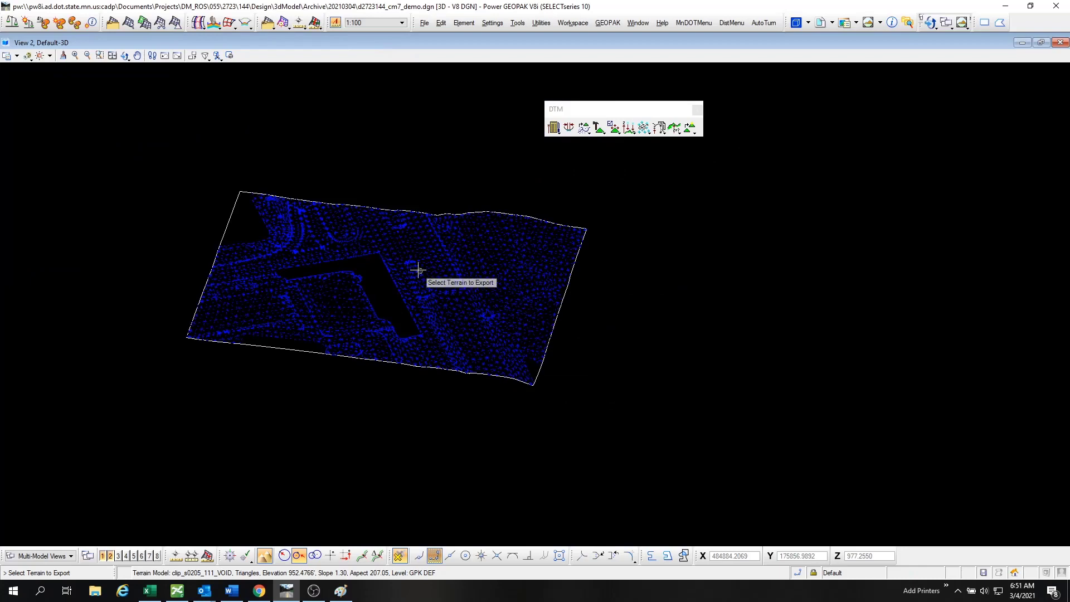
scroll(417, 267, "up", 2)
key("Escape")
left_click(639, 83)
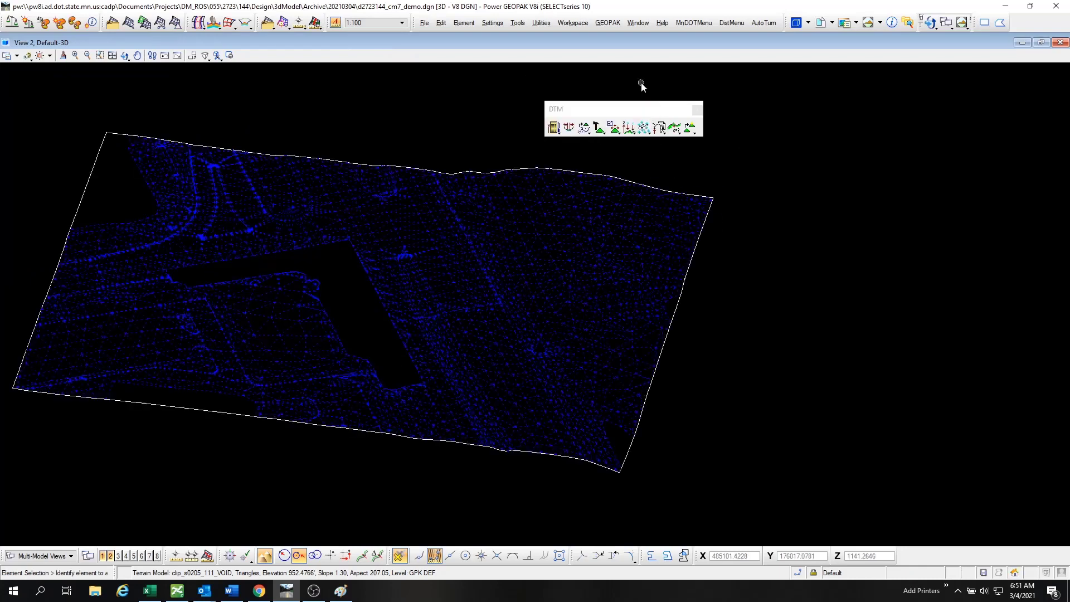
Load clip_s0205_111_VOID.tin with Load DTM Features as display only, with the Triangles feature turned on.
left_click(643, 127)
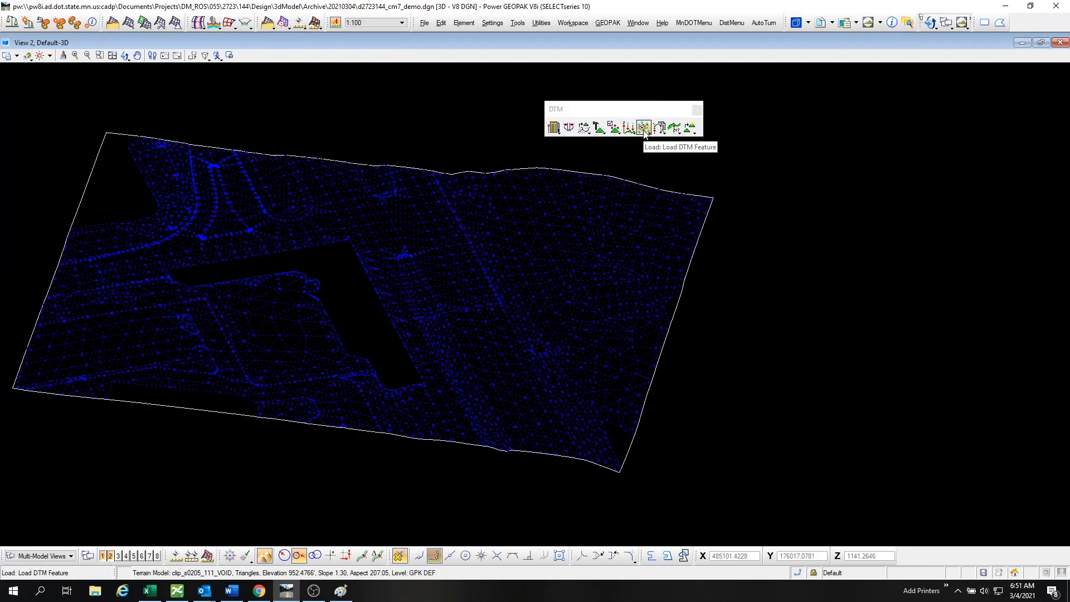
left_click(644, 129)
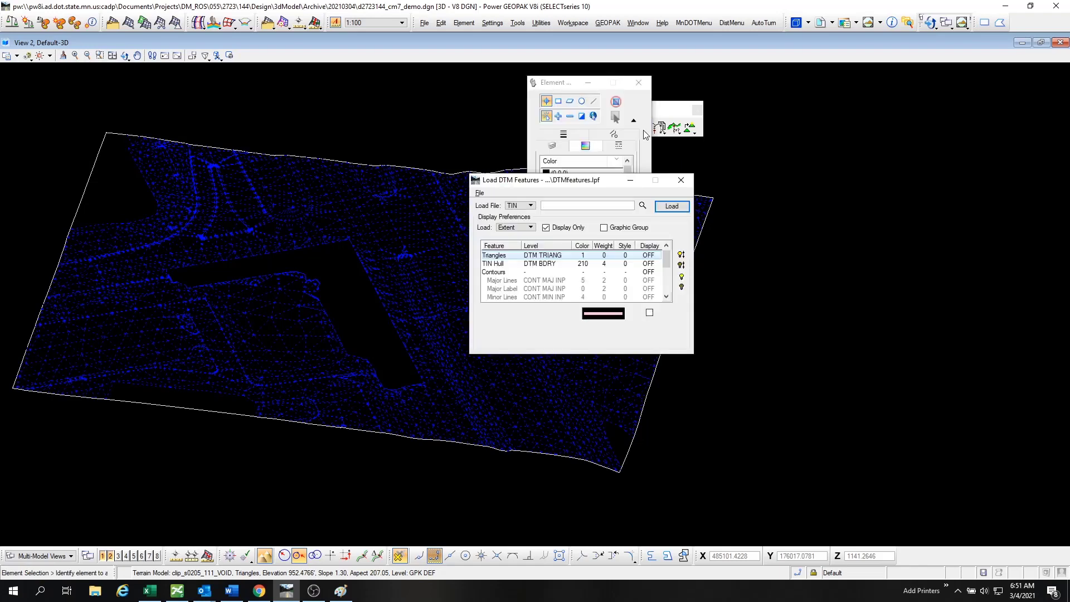
left_click(643, 206)
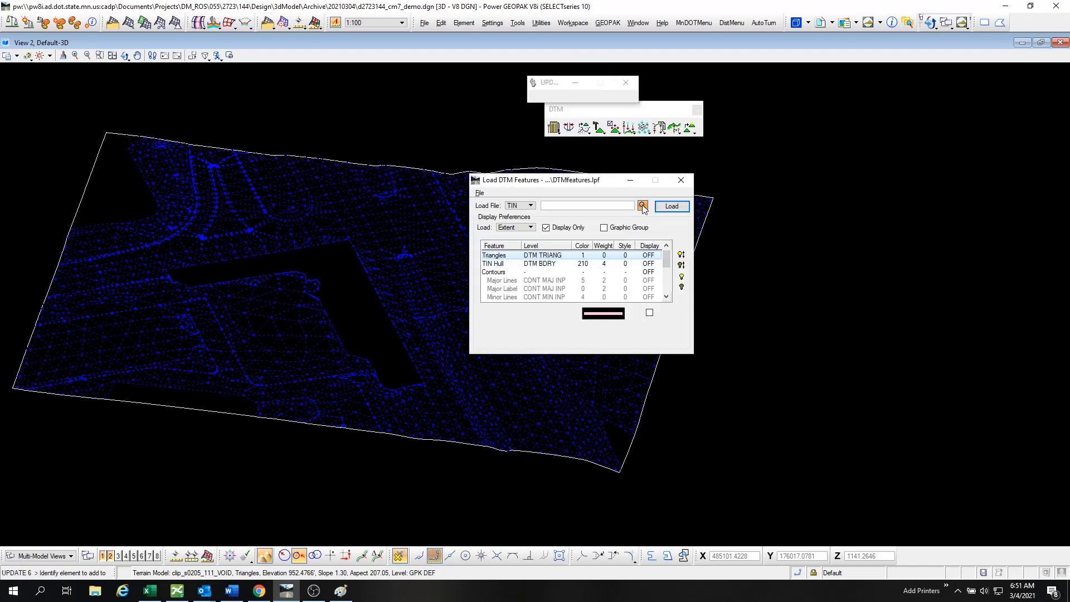
left_click(642, 207)
double_click(118, 128)
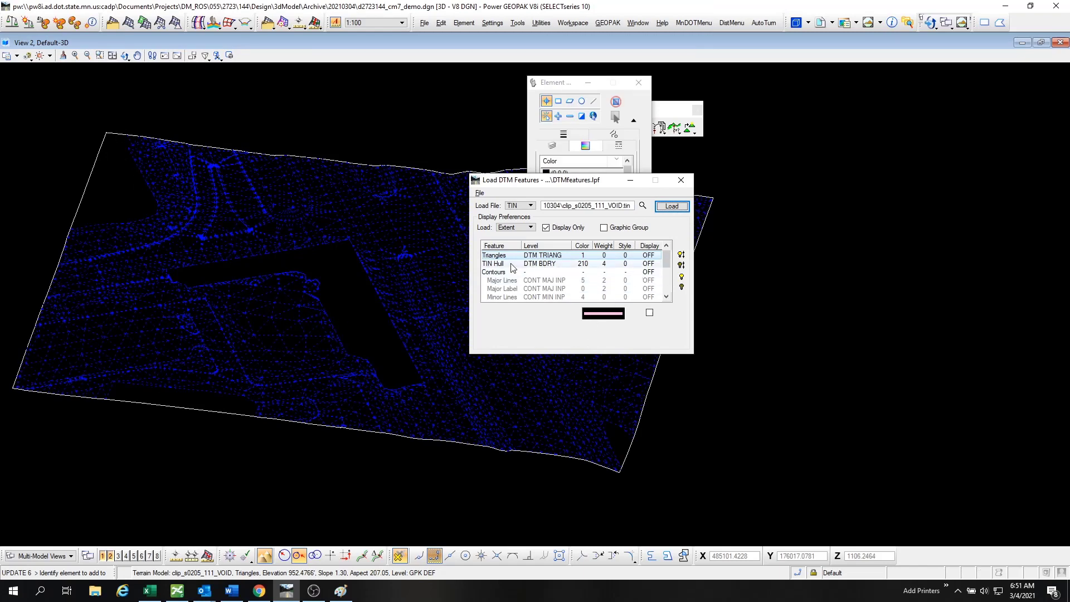
left_click(544, 258)
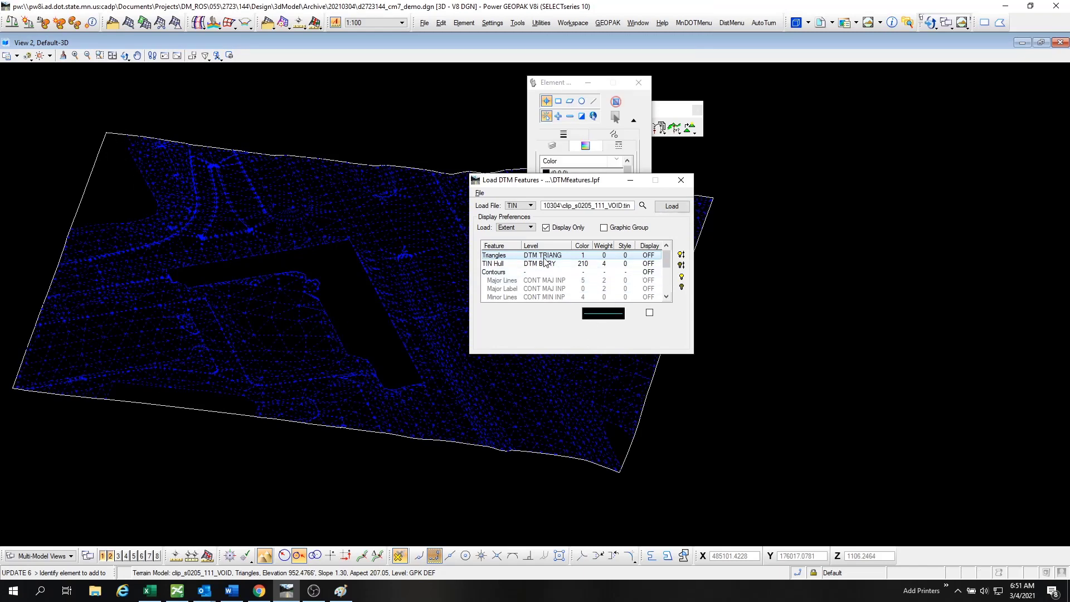
left_click(673, 206)
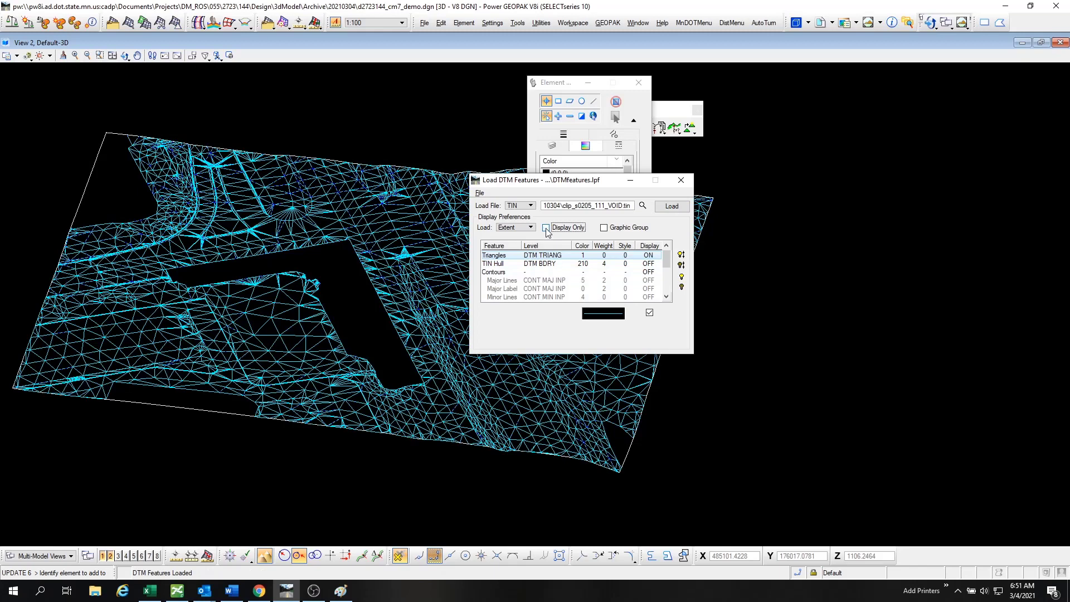
Reload the clip_s0205_111_VOID.tin triangles with Display Only turned off so they become permanent linework, and close the Load DTM Features dialog.
left_click(671, 207)
left_click(780, 221)
left_click(681, 183)
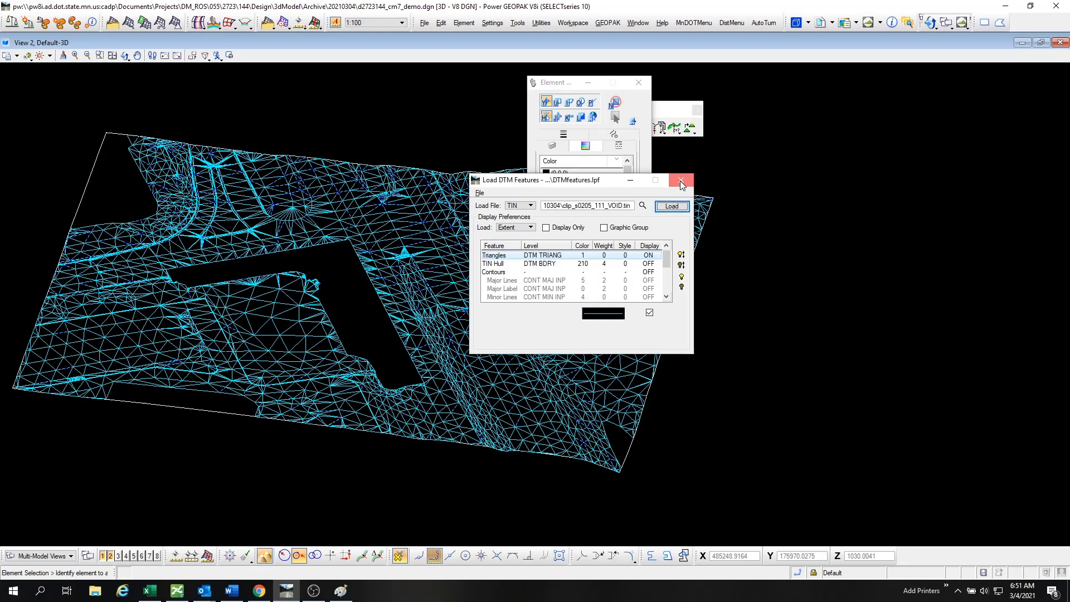
left_click(679, 180)
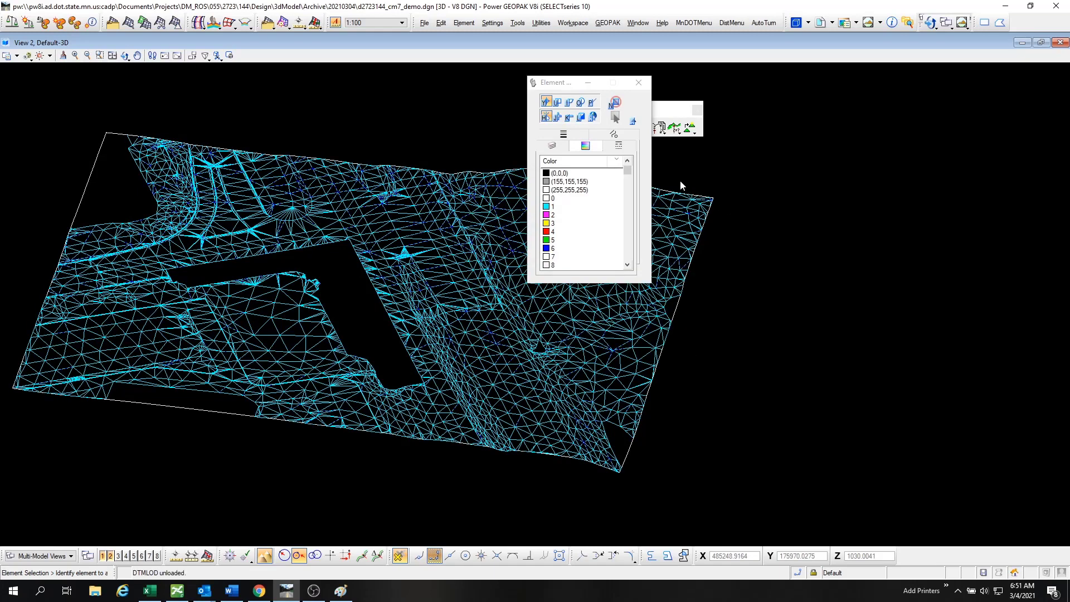
Turn on the display of the attached TEST11 PNG raster in all eight views and clear the selection.
left_click(845, 26)
left_click(568, 157)
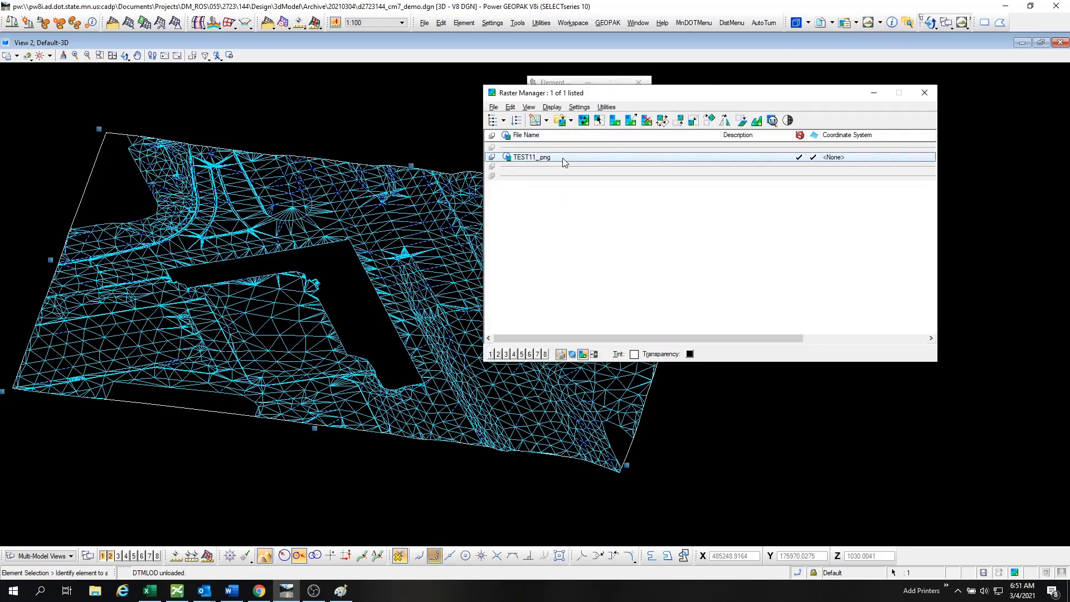
left_click_drag(756, 98, 939, 117)
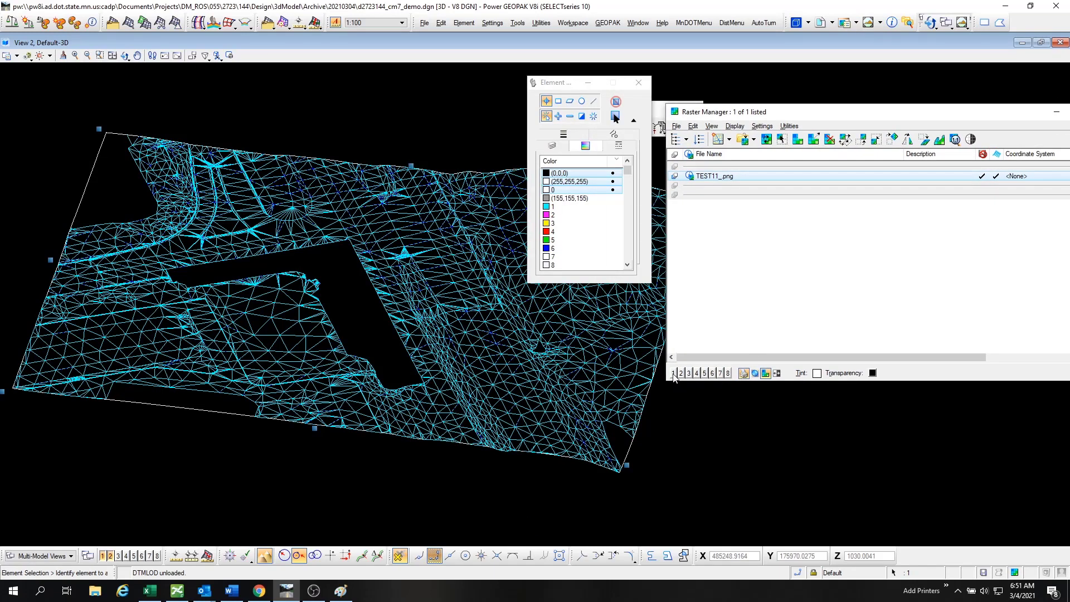
left_click_drag(673, 373, 728, 373)
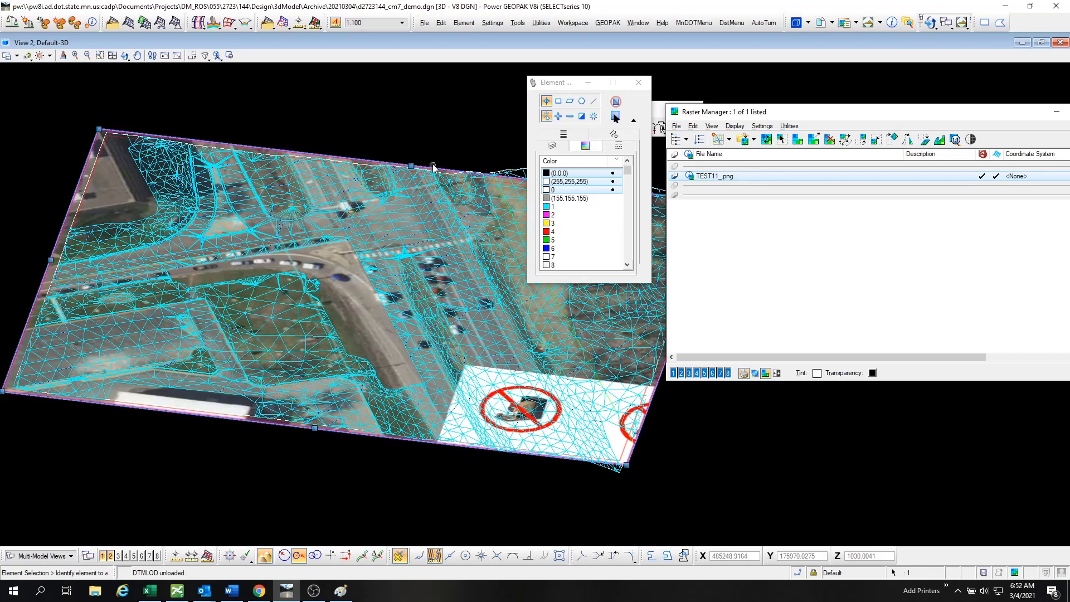
left_click(428, 141)
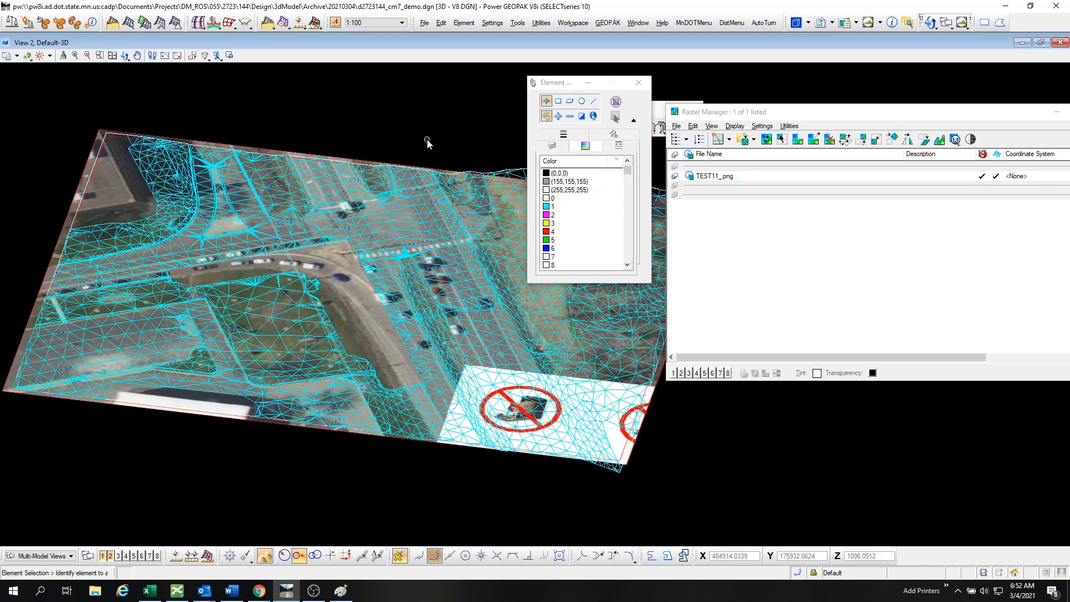
Set View 2's display style to Smooth so the aerial image drapes over the terrain.
left_click(27, 56)
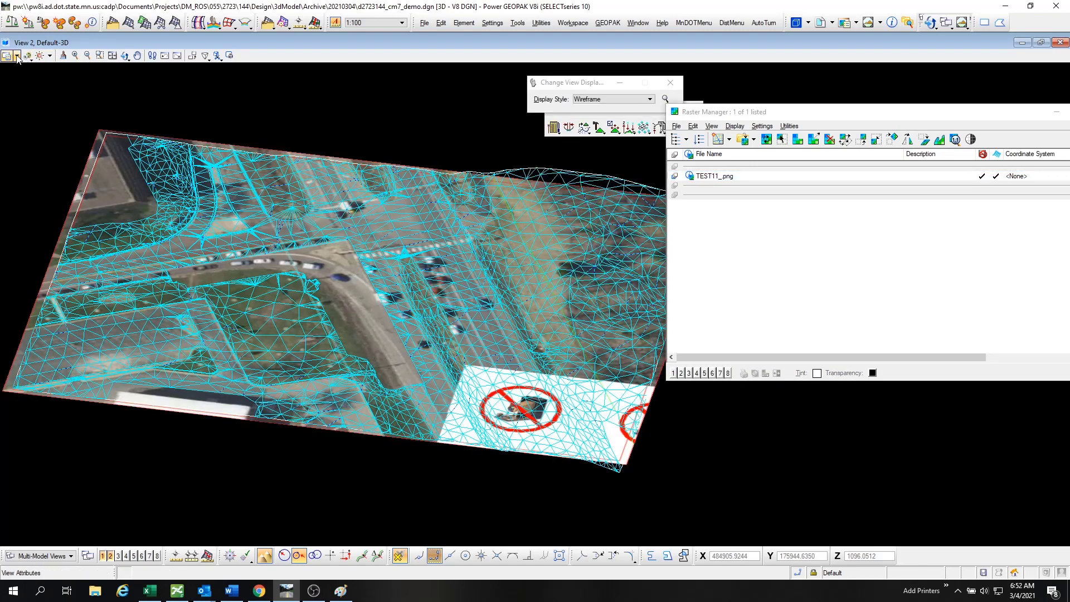
left_click(17, 56)
left_click(183, 102)
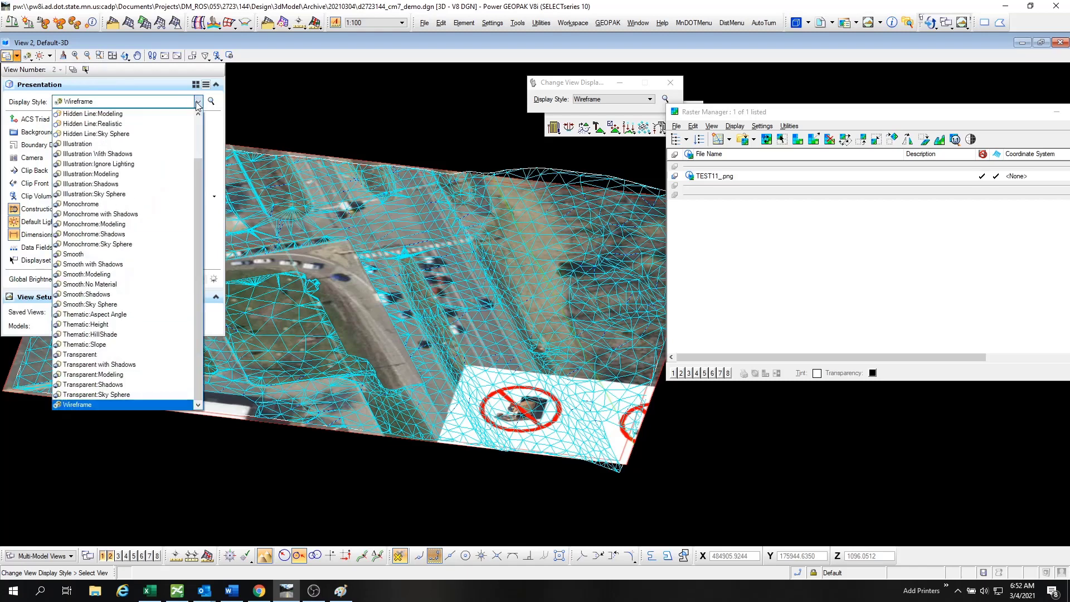
left_click(158, 254)
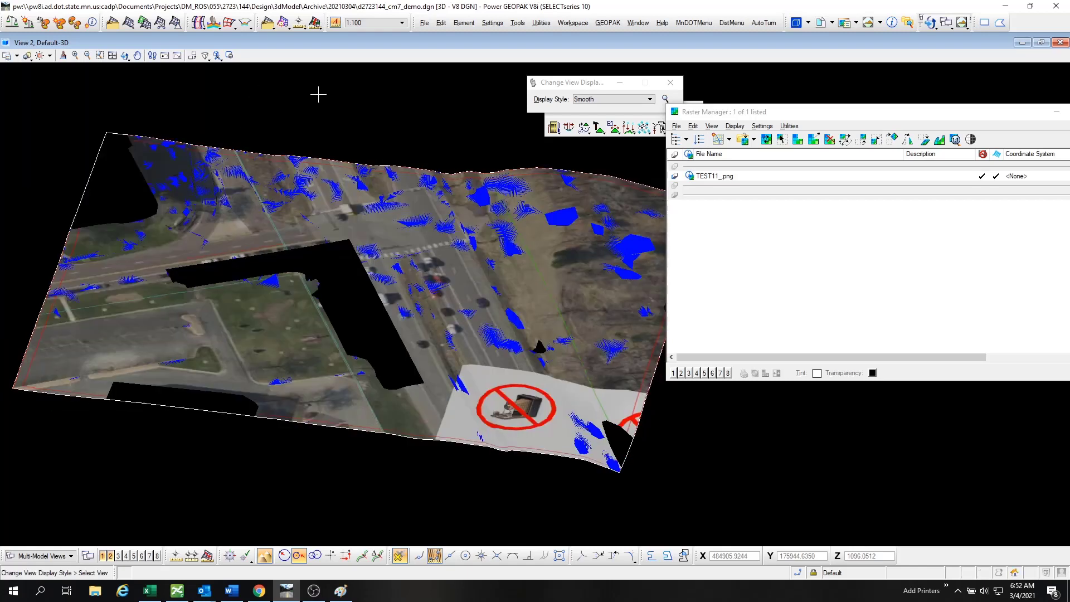
Turn off the active file's GPK DEF level in View 2, and close Level Display and Raster Manager.
key("ctrl+e")
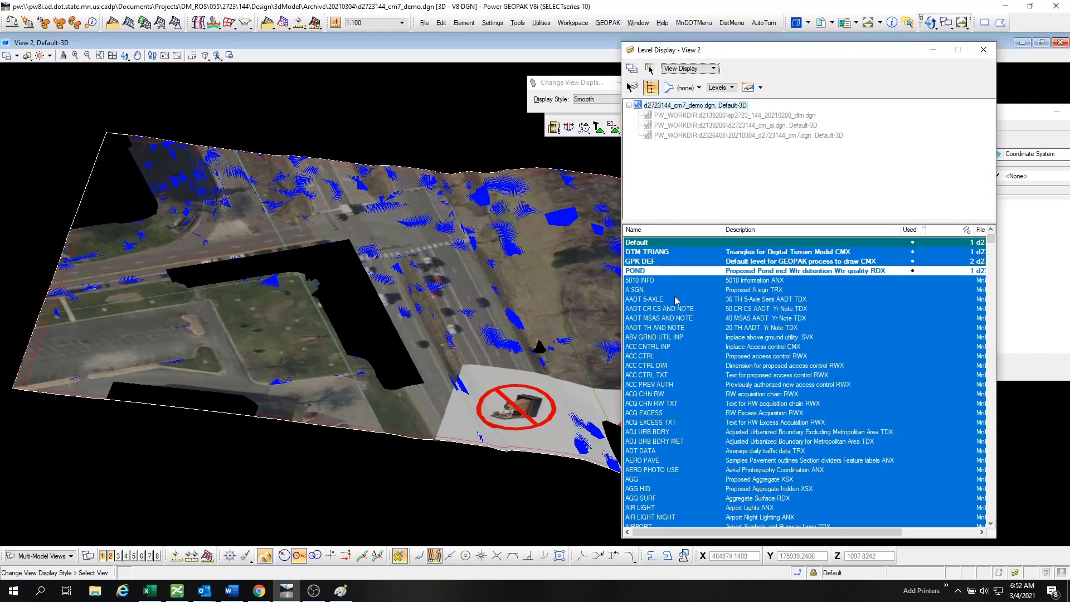
left_click(660, 264)
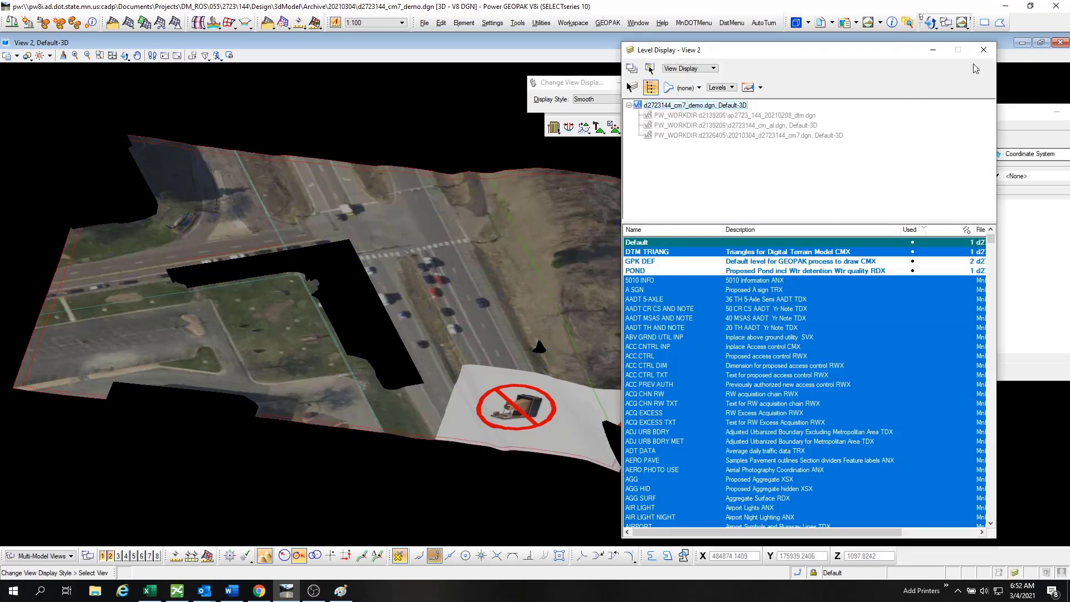
left_click(984, 51)
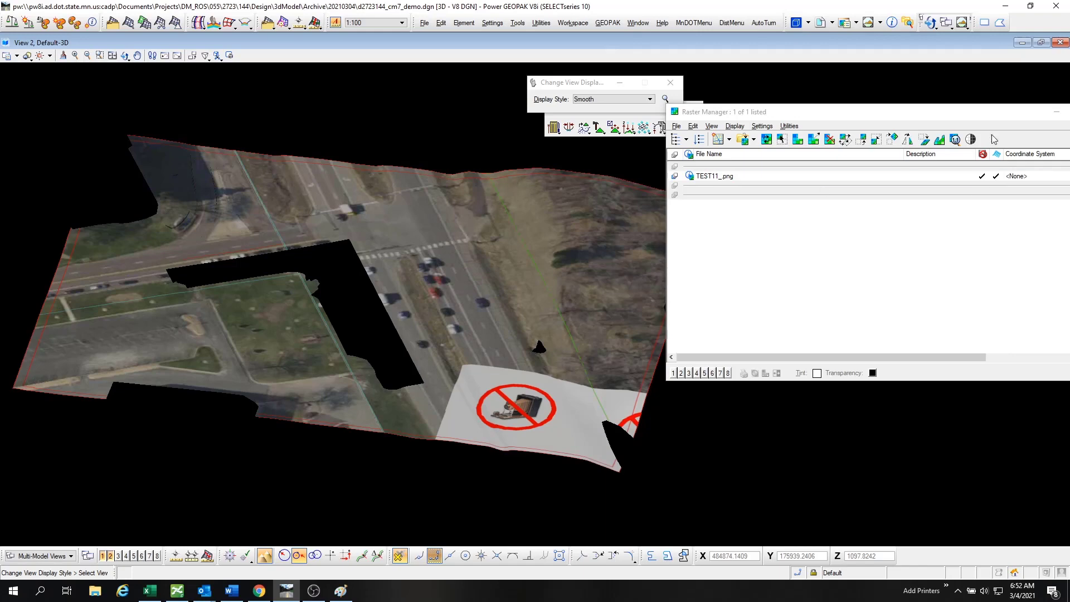
left_click_drag(976, 115, 864, 115)
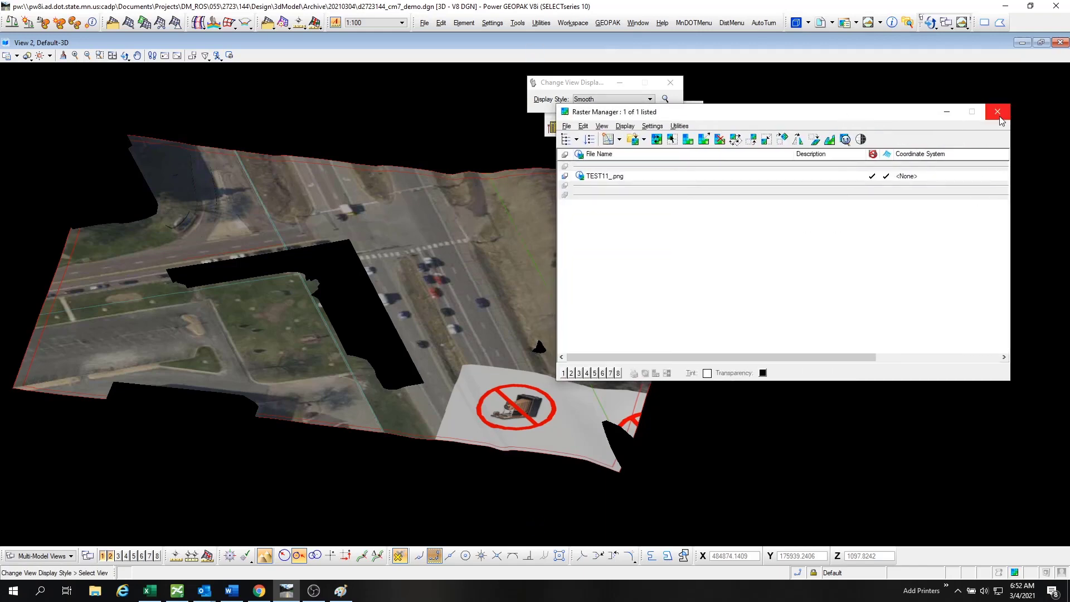
left_click(996, 112)
Set View 2 to the top orientation and display the proposed 20210304_d2723144_cm7.dgn reference inside the voided terrain.
middle_click(642, 328)
middle_click(642, 328)
key("F6")
left_click(633, 329)
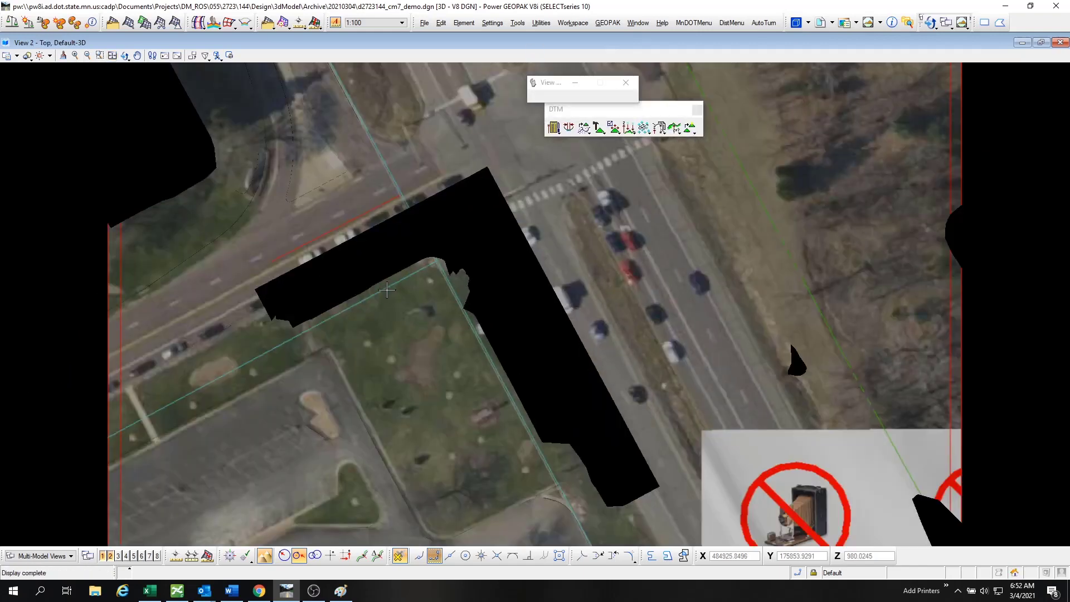
scroll(391, 294, "down", 2)
right_click(816, 290)
left_click(639, 82)
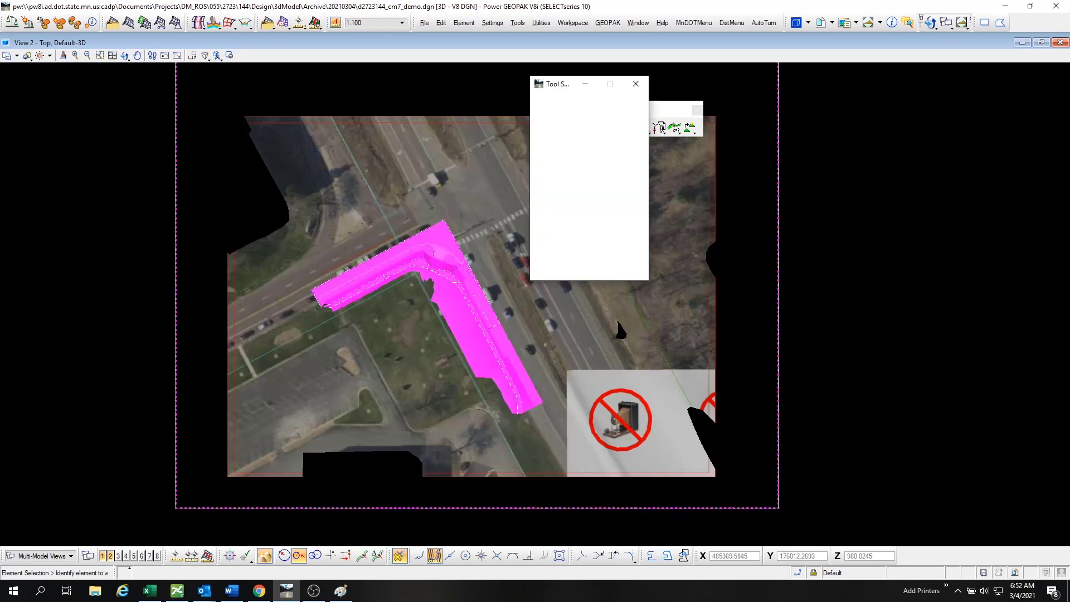
Turn off the GPK DEF level of the 20210304_d2723144_cm7.dgn reference in View 2 and close Level Display.
scroll(457, 280, "up", 2)
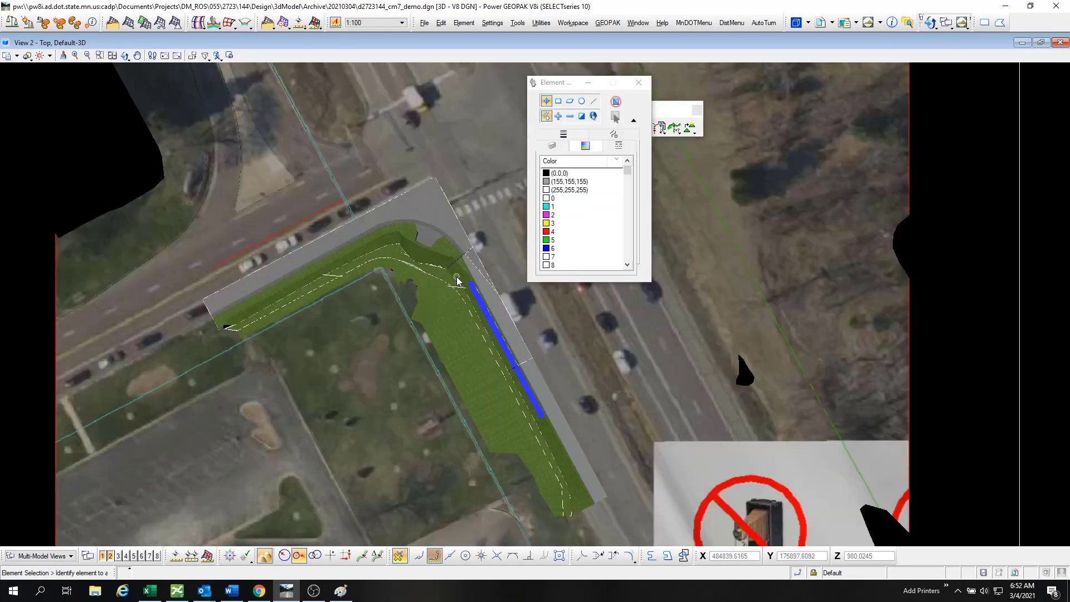
key("ctrl+a")
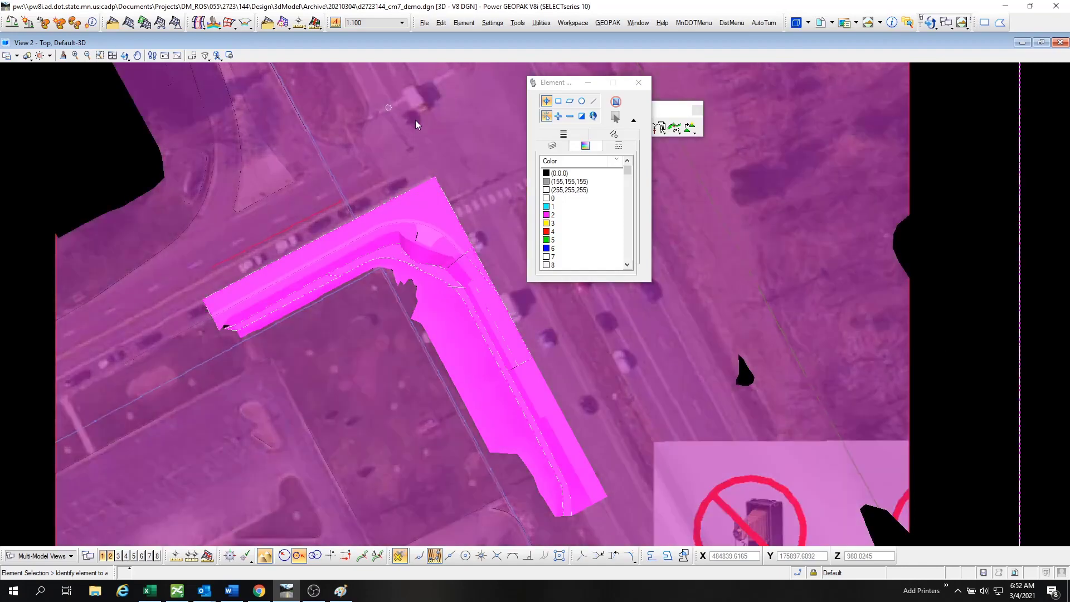
key("ctrl+e")
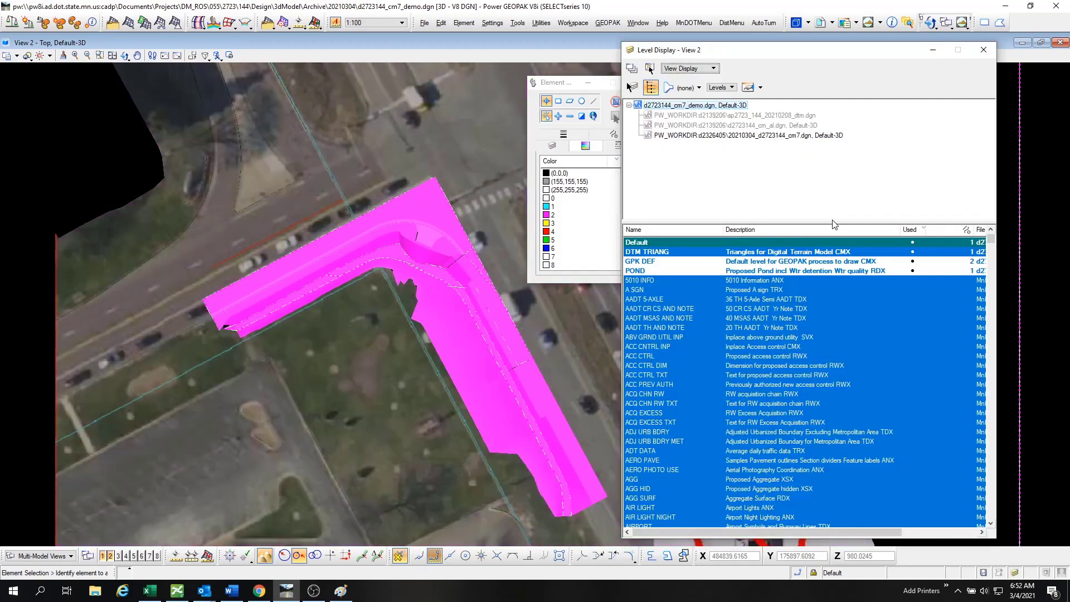
left_click(708, 136)
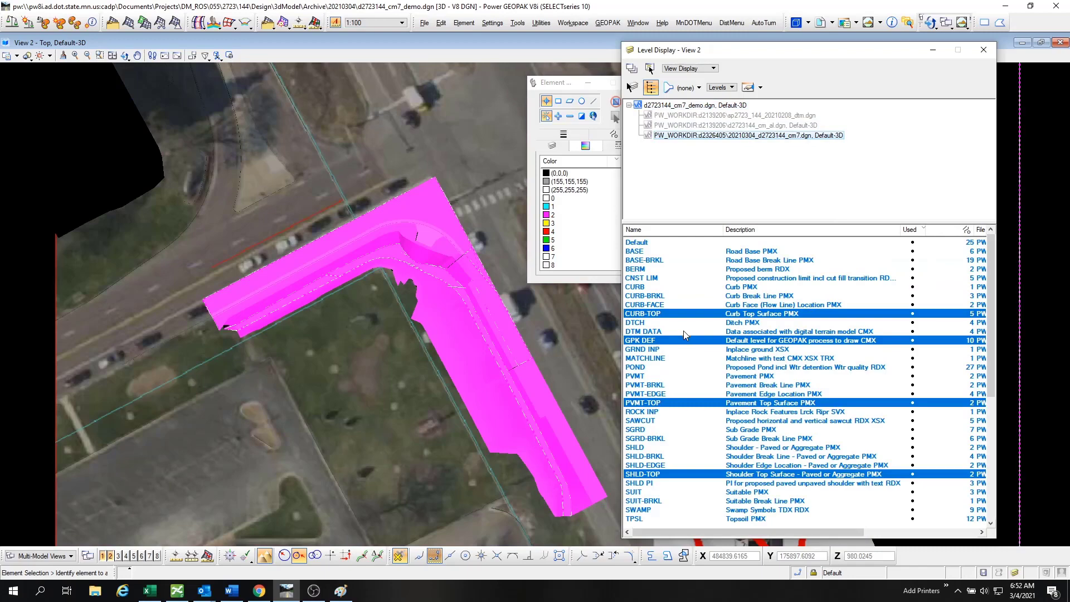
left_click(679, 342)
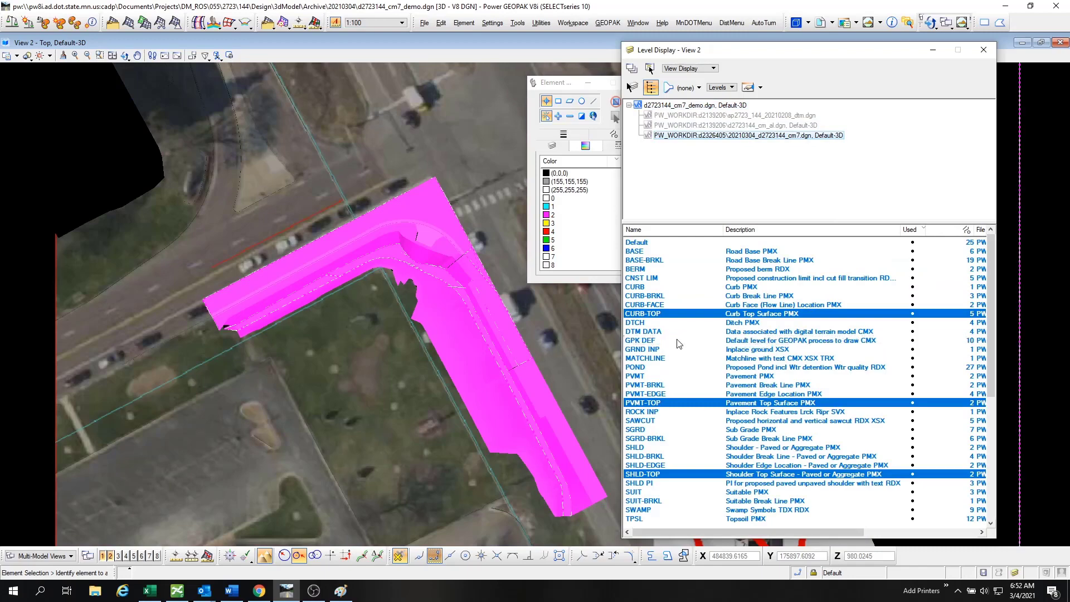
left_click(983, 51)
Examine in 3D how the proposed corridor model fits into the draped, voided existing terrain.
middle_click_drag(572, 373, 449, 193, "shift")
scroll(477, 309, "up", 2)
scroll(477, 310, "up", 5)
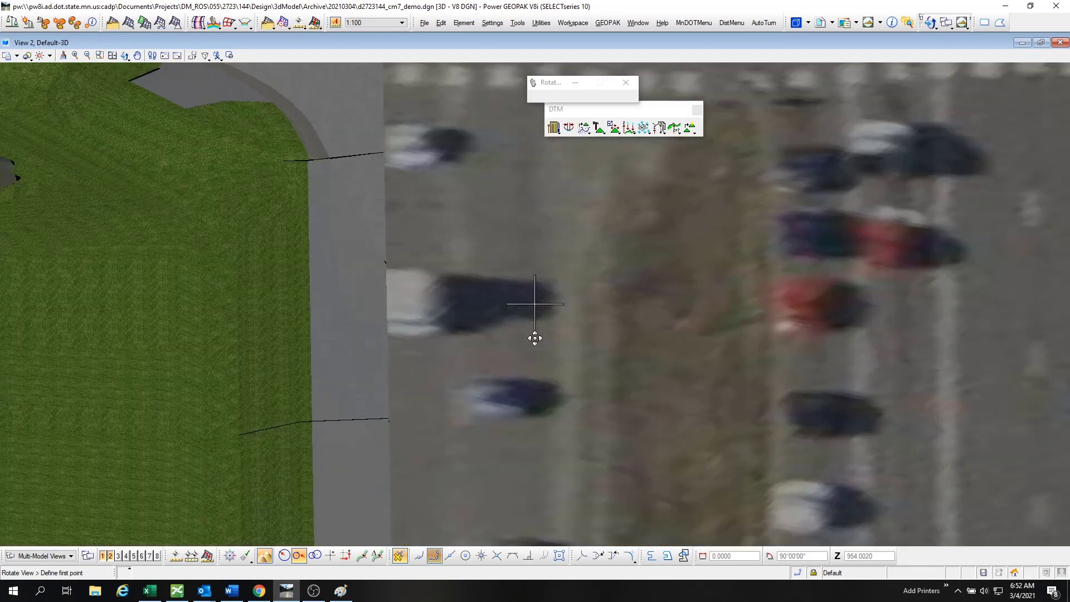
scroll(535, 337, "down", 2)
scroll(536, 306, "down", 2)
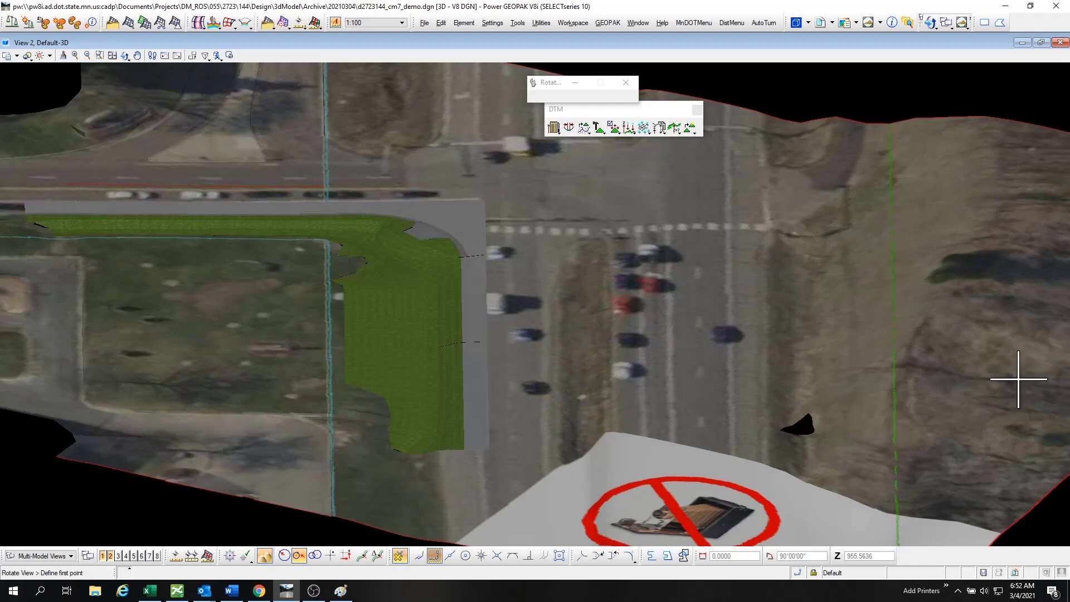
left_click_drag(390, 287, 343, 298)
left_click_drag(514, 384, 474, 438)
mouse_move(473, 438)
middle_mouse_down("shift")
mouse_move(404, 357)
mouse_move(332, 373)
mouse_move(292, 355)
mouse_move(335, 375)
mouse_move(563, 356)
mouse_move(601, 340)
mouse_move(628, 361)
mouse_move(652, 433)
middle_mouse_up("shift")
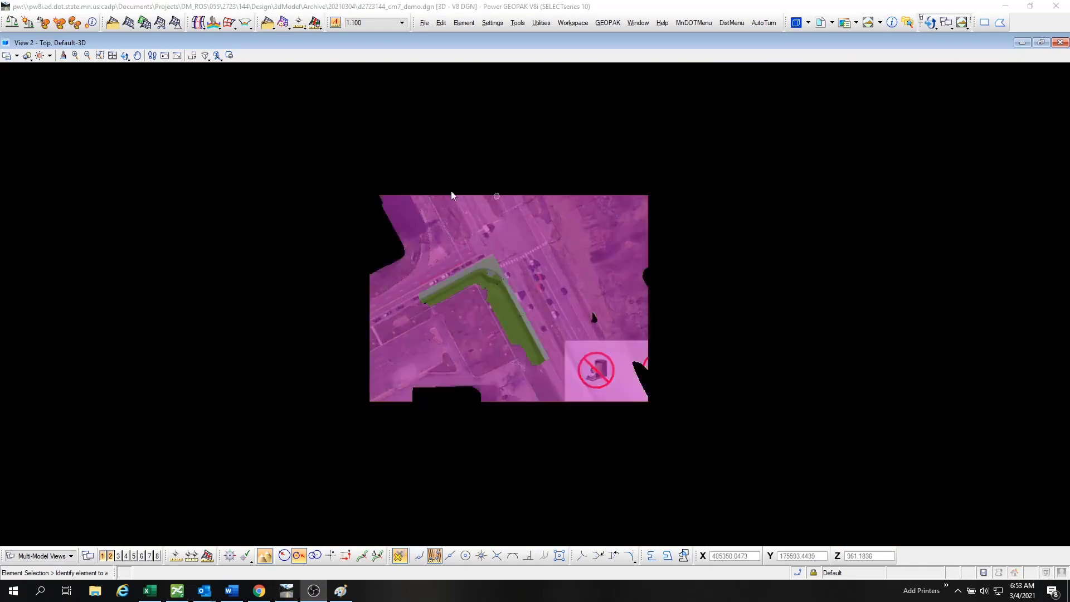
Select the existing terrain and proposed model elements together and place one copy of them in an empty area beside the original.
left_click(328, 152)
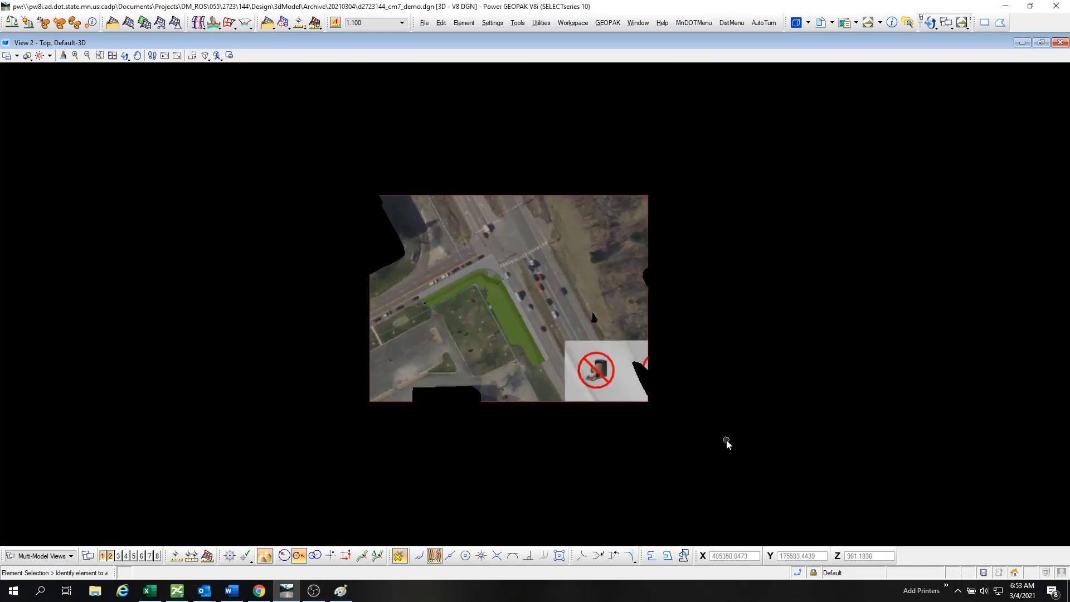
left_click_drag(319, 149, 750, 482)
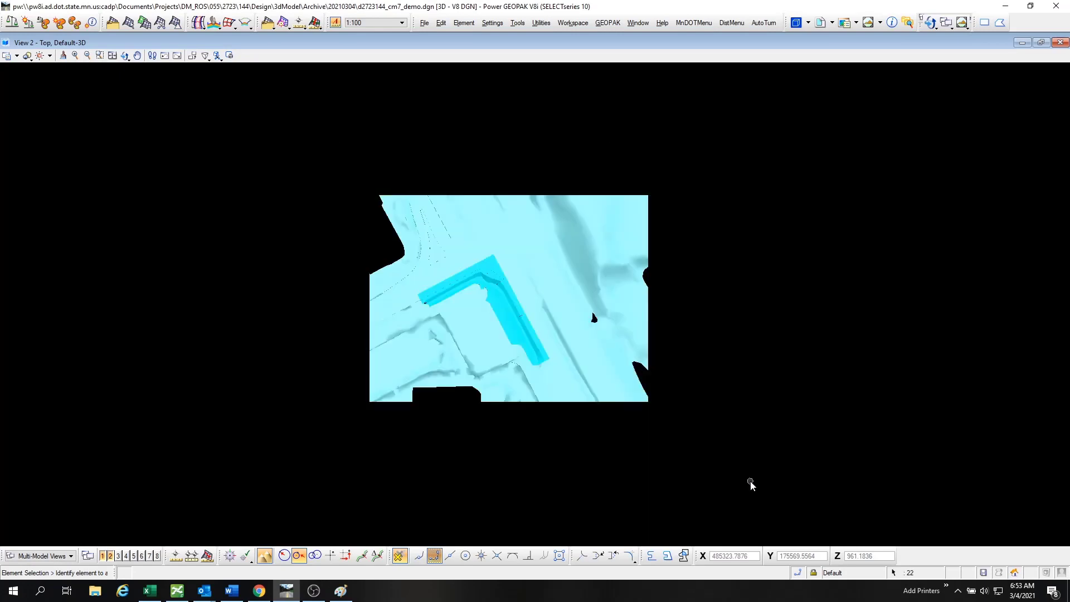
key("3")
key("1")
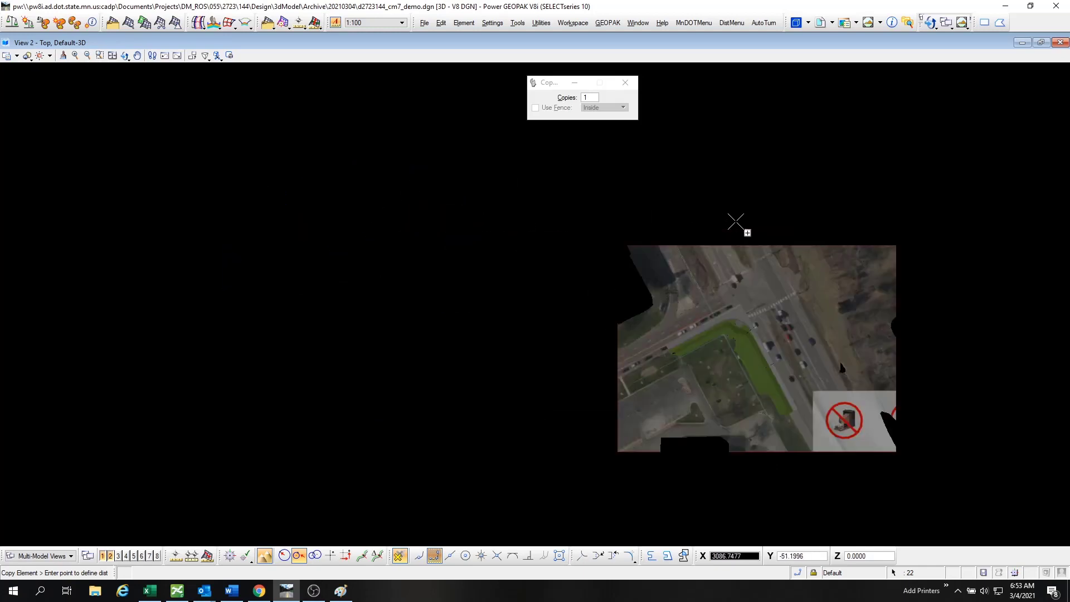
left_click(591, 197)
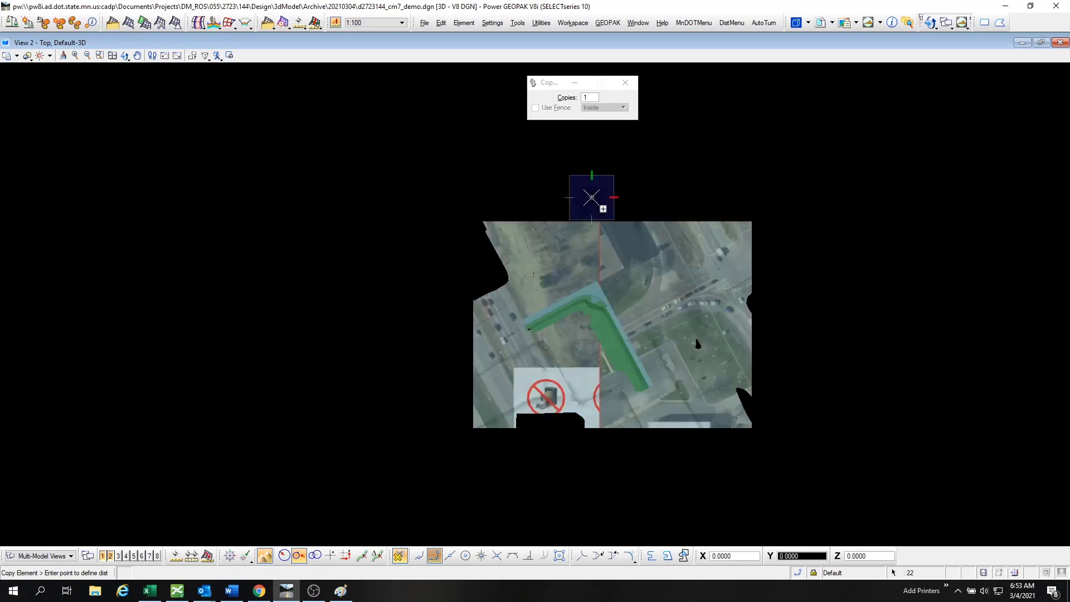
right_click(592, 197)
left_click(860, 319)
left_click(641, 82)
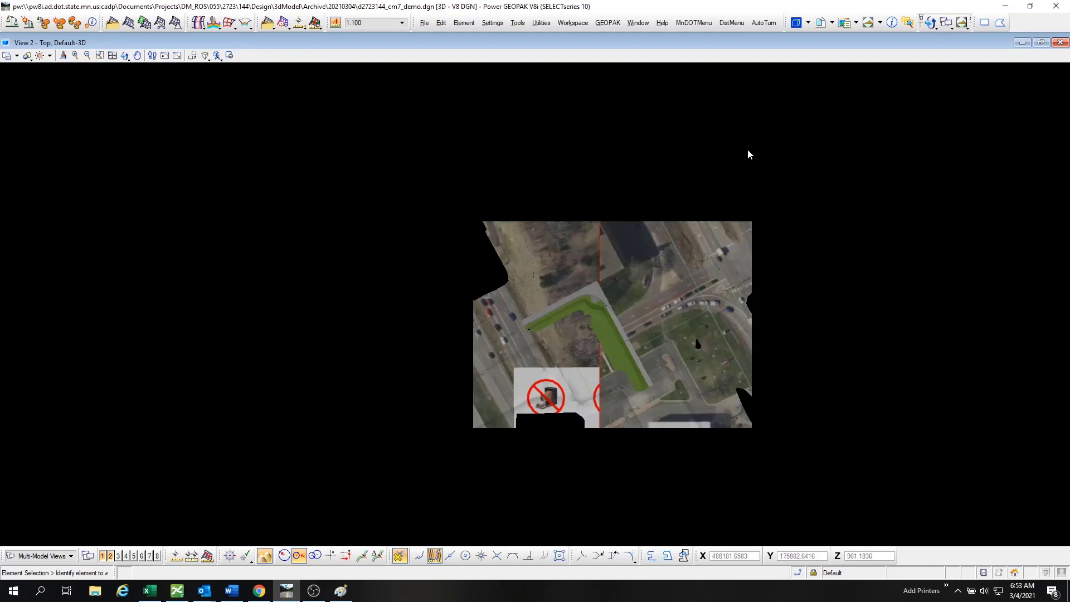
Scale the copied terrain and model elements vertically, using Z scale 5 with X and Y scales kept at 1.
left_click_drag(393, 160, 871, 470)
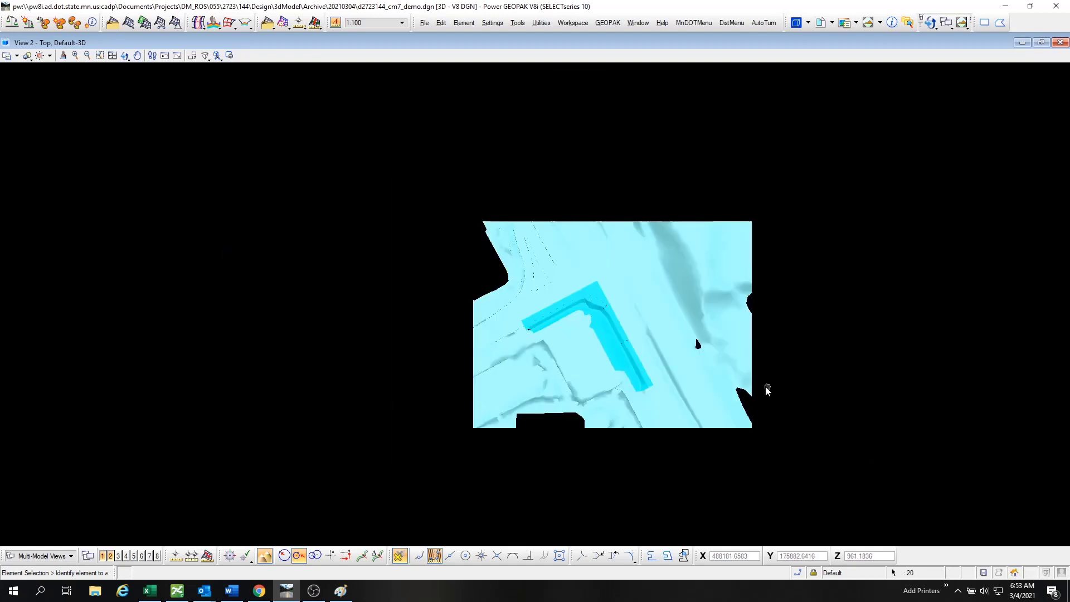
key("3")
key("3")
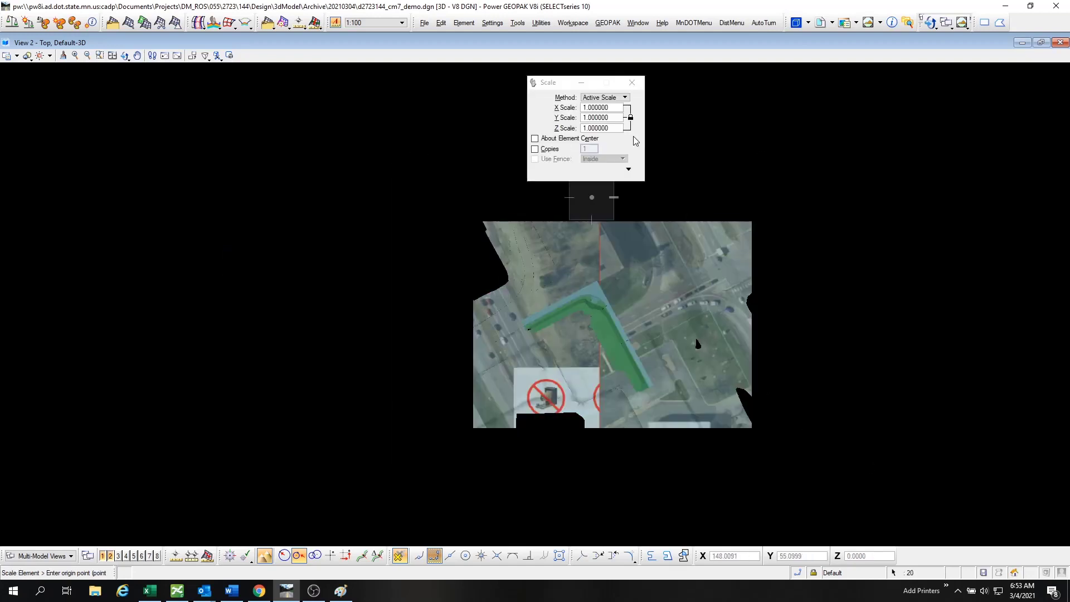
left_click(629, 117)
left_click(607, 129)
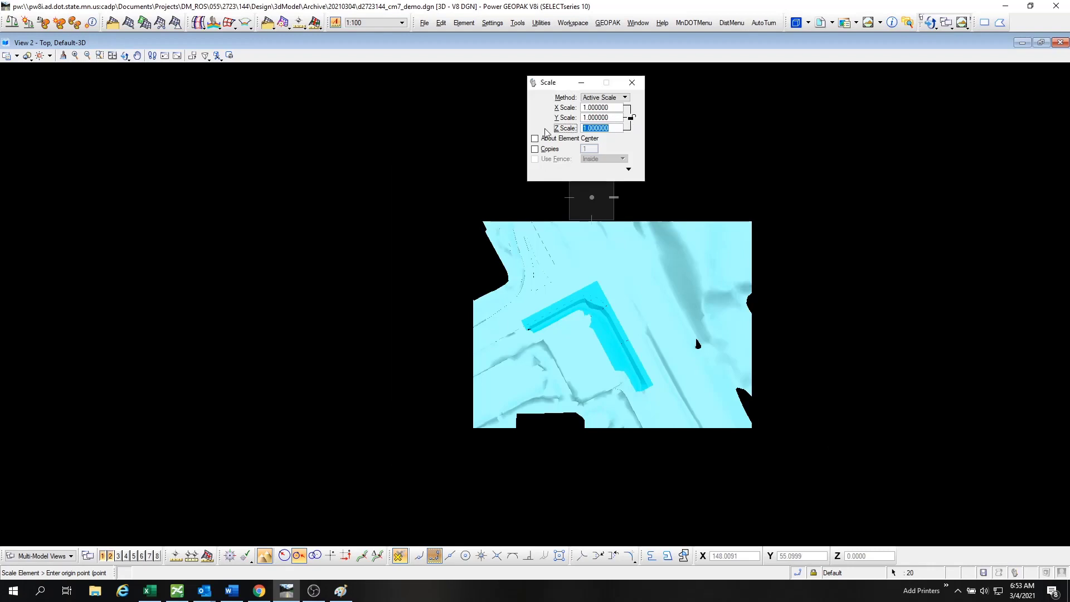
type("5")
key("Return")
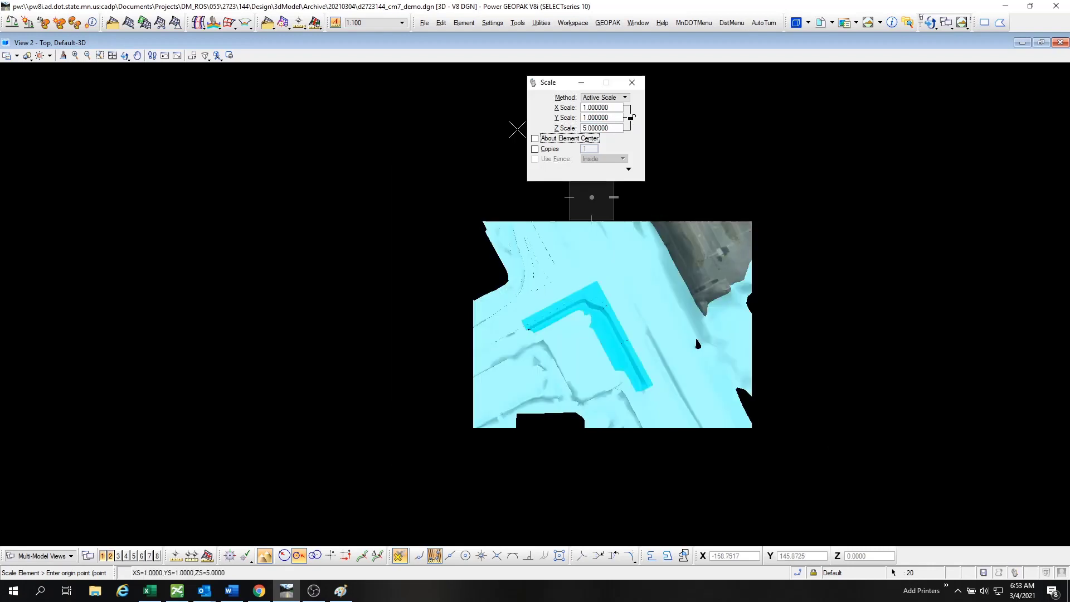
left_click(644, 290)
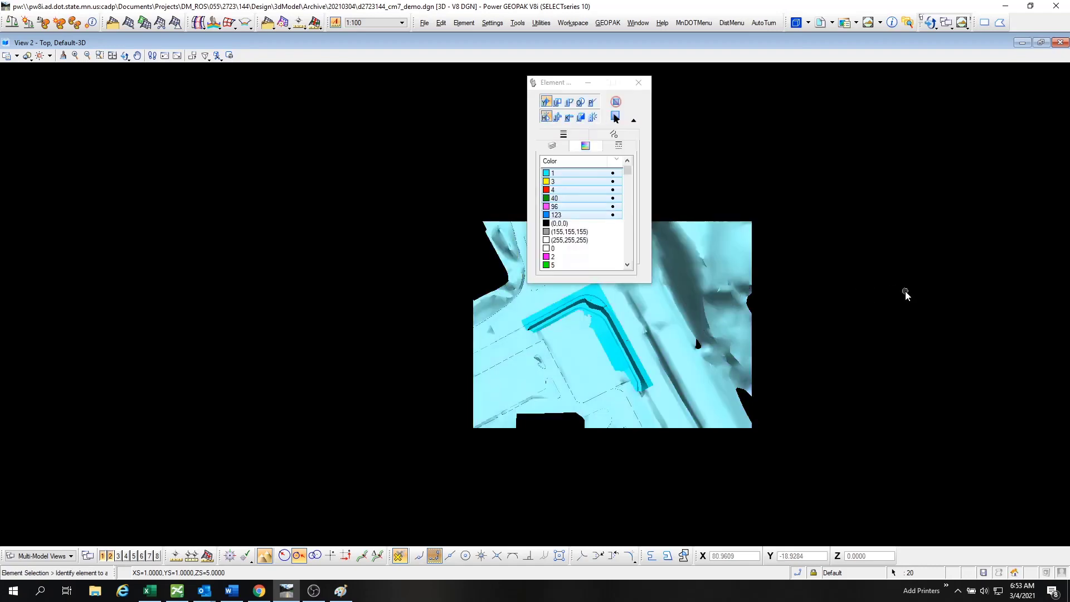
left_click(639, 82)
scroll(640, 301, "up", 4)
scroll(695, 380, "down", 3)
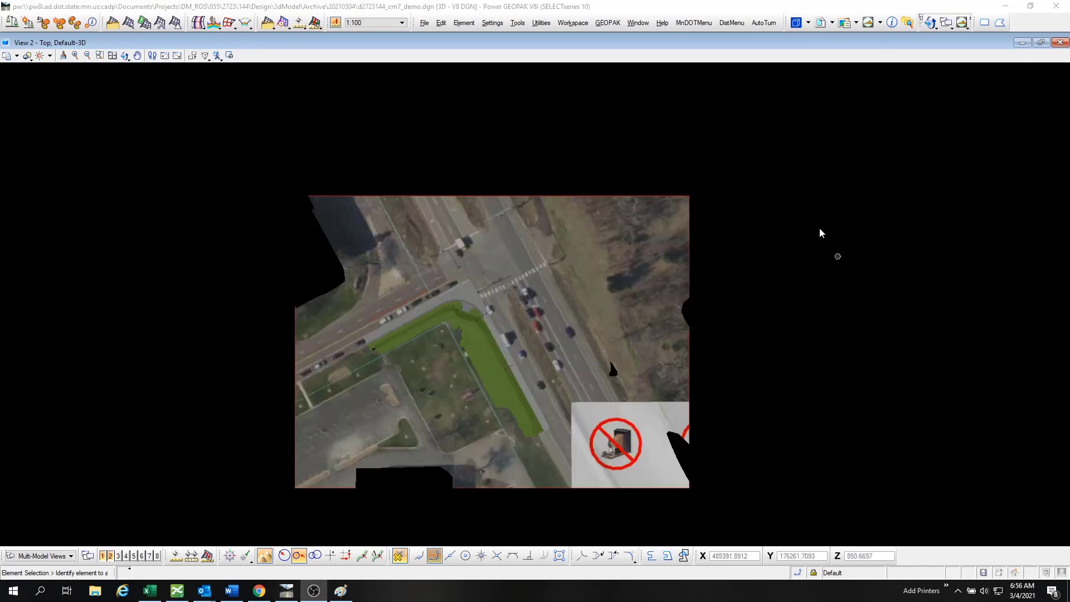
Draw a short diagonal line outward from the existing terrain's upper-right corner and exit the line command.
left_click(735, 206)
key("q")
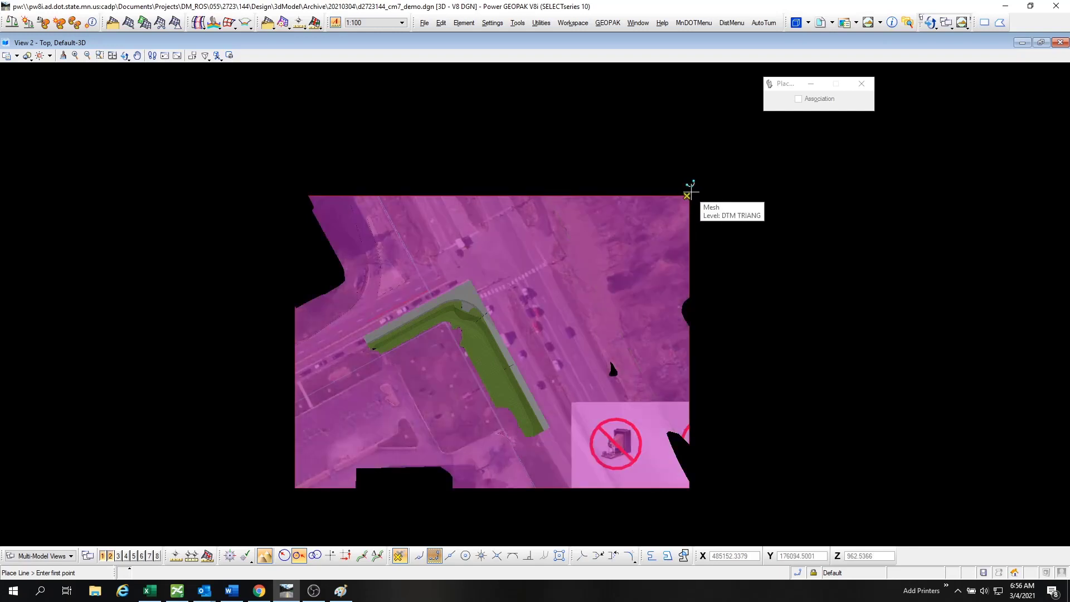
left_click(691, 193)
left_click(757, 162)
key("Escape")
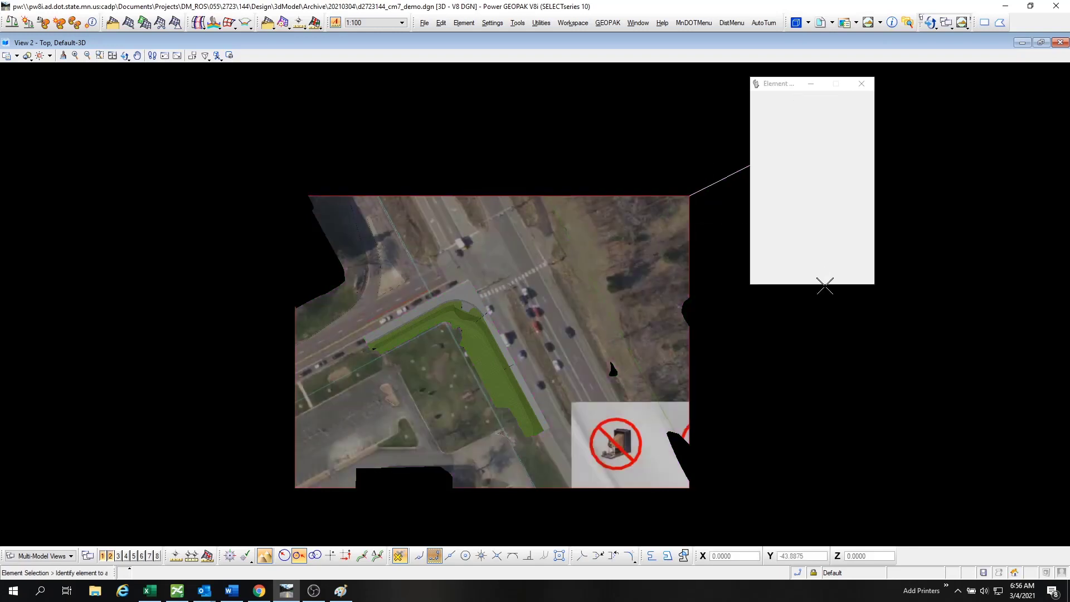
left_click_drag(783, 84, 946, 97)
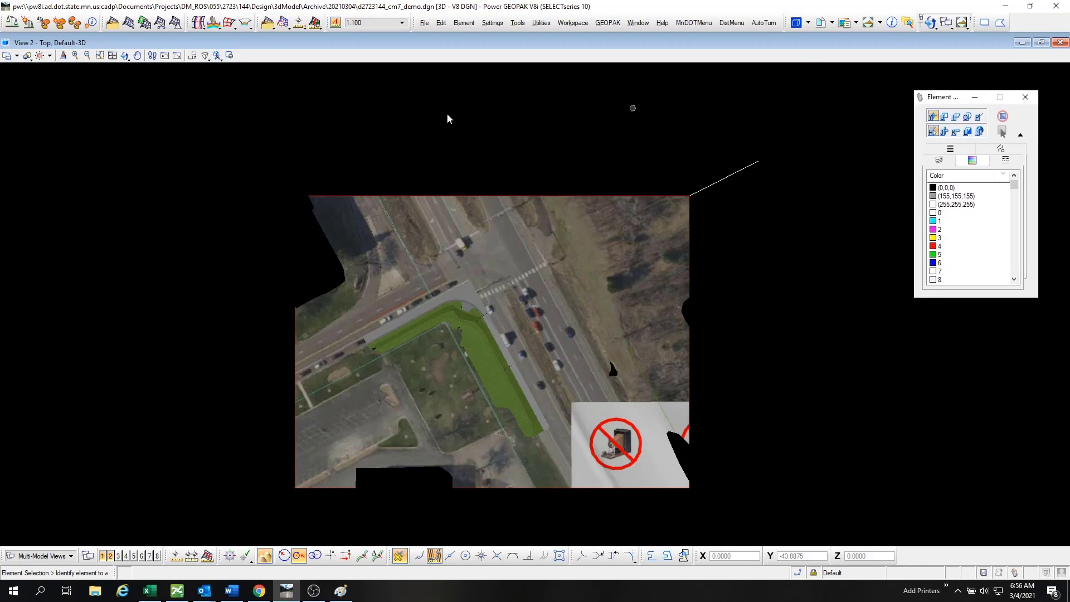
Move the proposed corridor model 600 units along positive X, out of the terrain void into the empty area beside the terrain.
left_click_drag(311, 122, 615, 516)
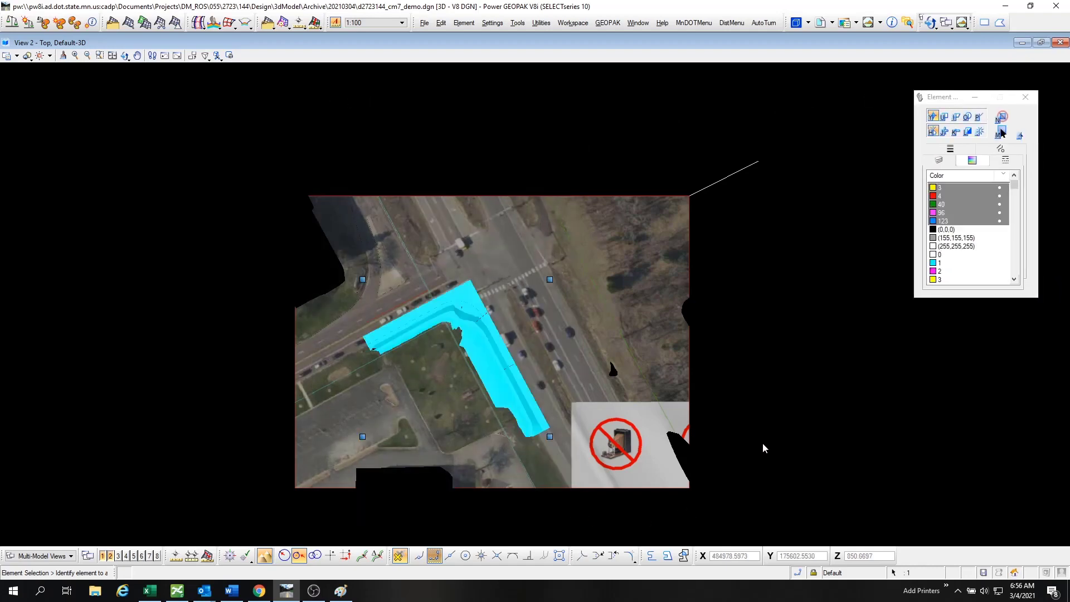
key("3")
key("2")
left_click(756, 430)
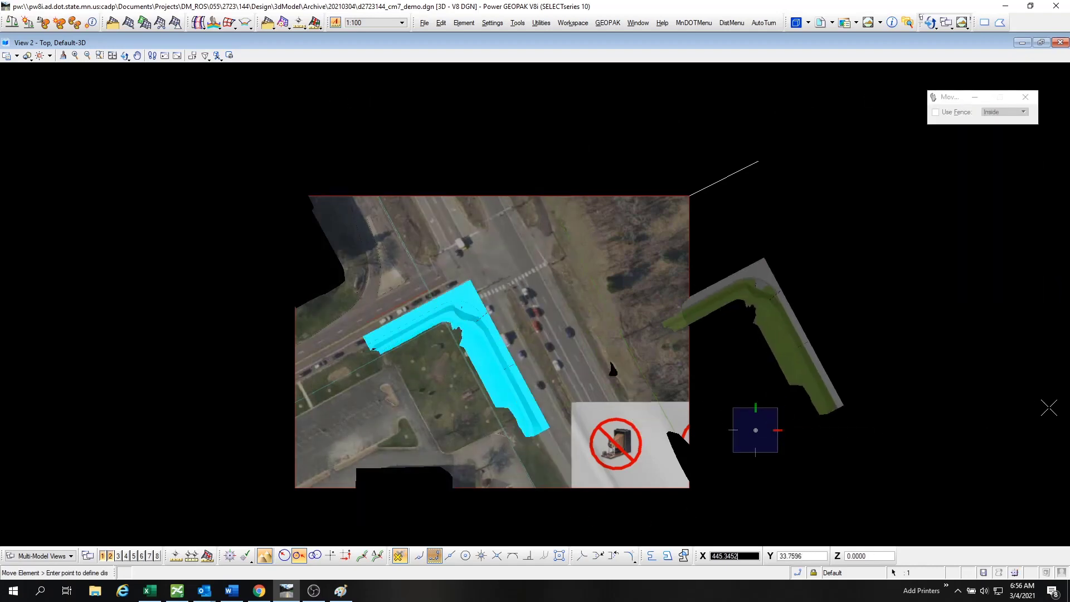
scroll(630, 387, "down", 2)
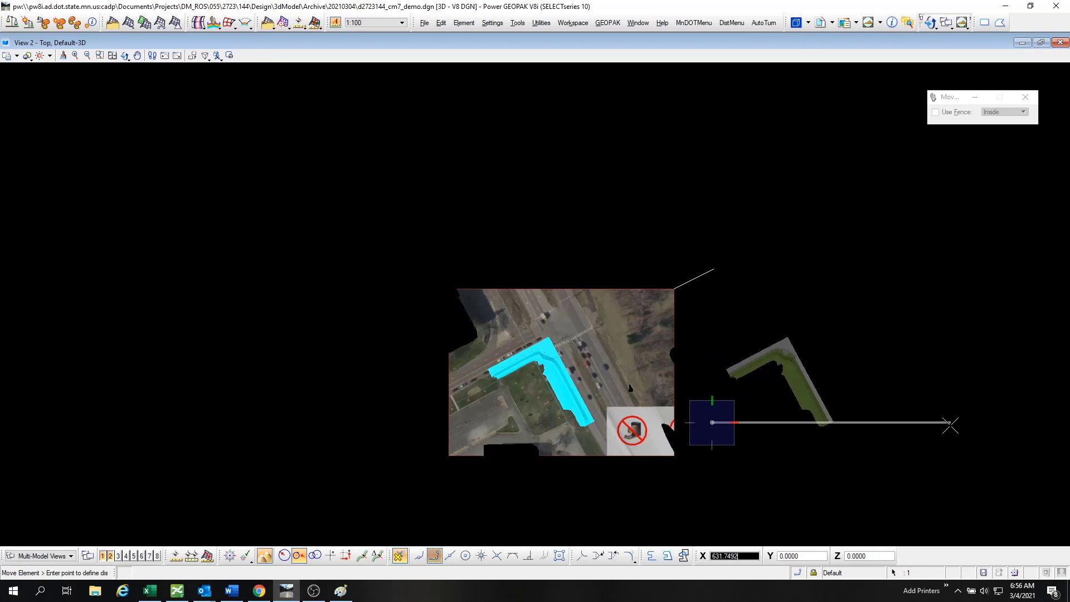
type("600")
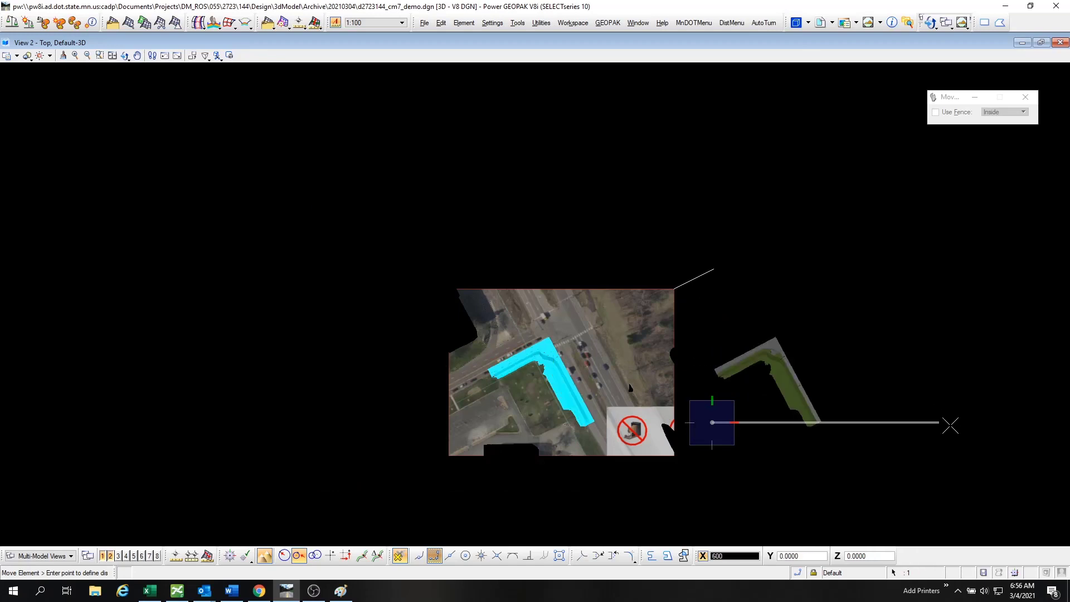
left_click(950, 425)
right_click(947, 427)
left_click(884, 375)
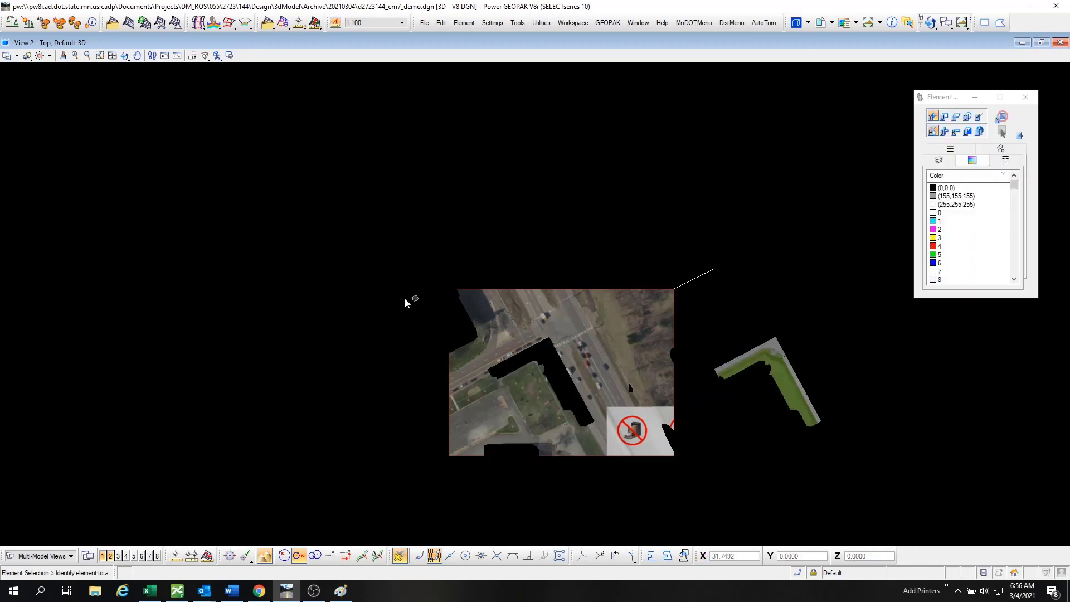
Scale the existing terrain and proposed model together about the diagonal line's outer endpoint, using X and Y scale 1 and Z scale 5.
left_click_drag(399, 277, 920, 489)
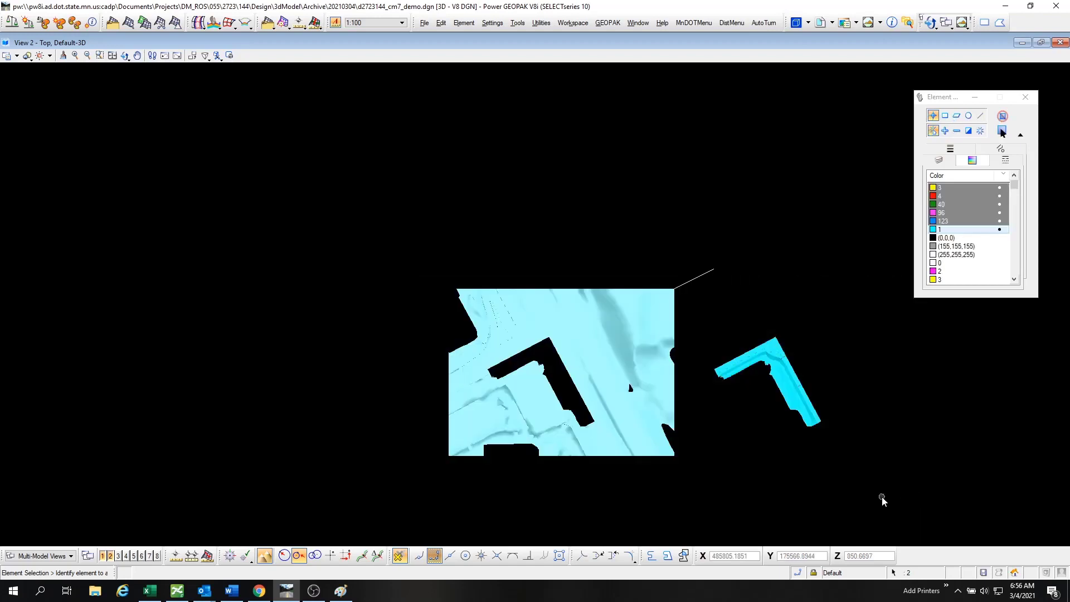
key("3")
key("3")
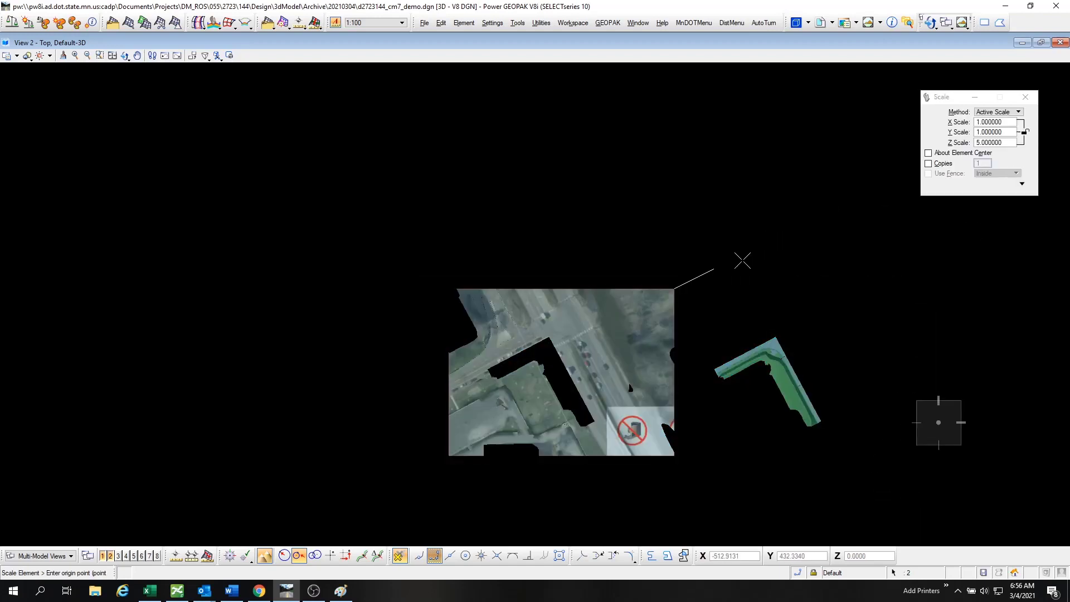
left_click(713, 269)
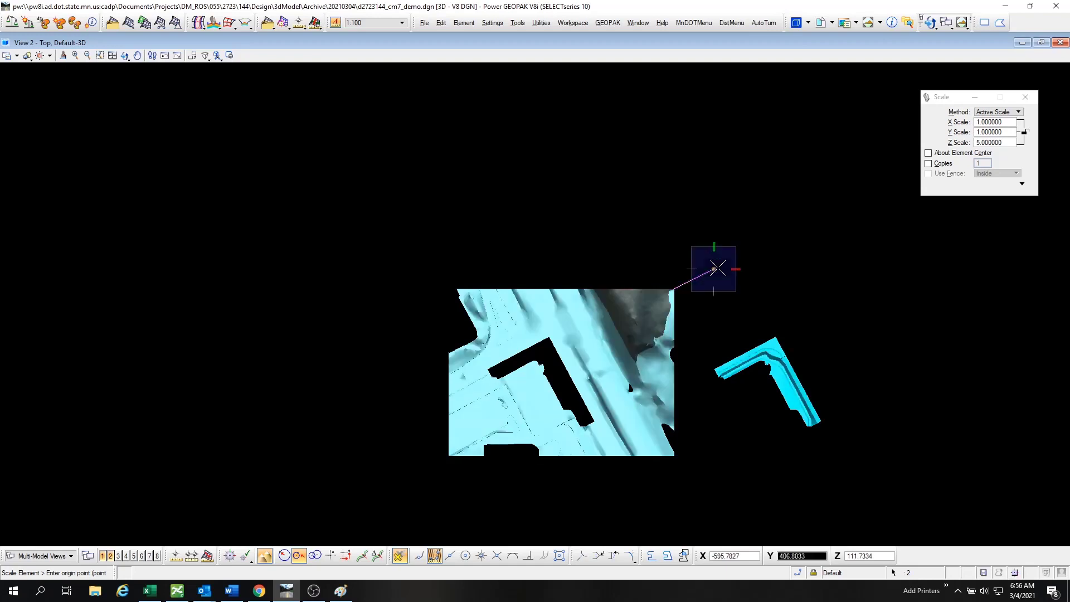
right_click(790, 269)
left_click(791, 269)
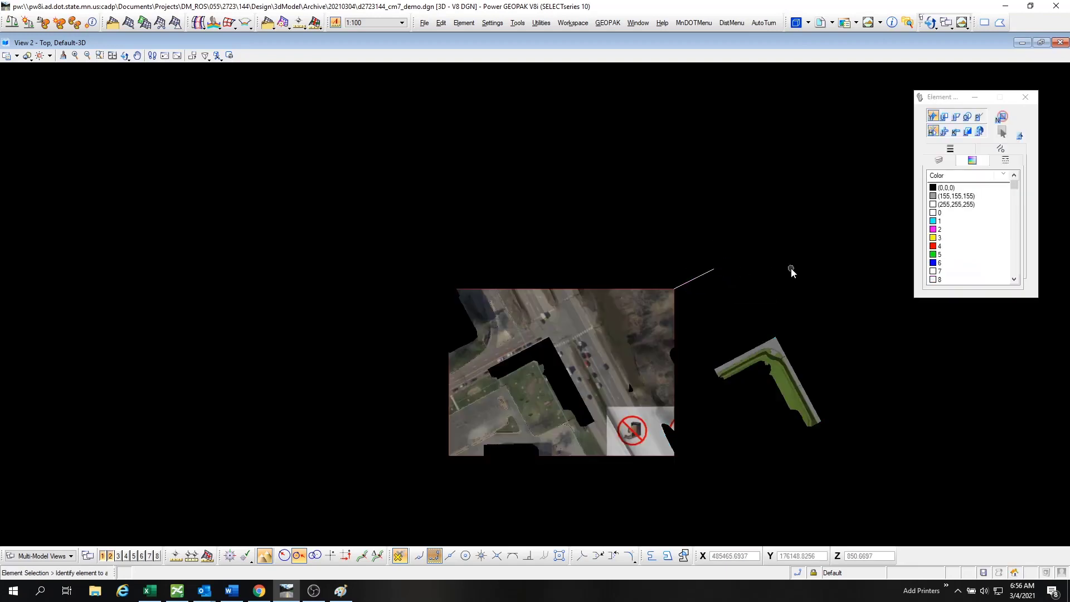
Move the scaled proposed model 600 units along negative X, back into the terrain void.
left_click_drag(696, 249, 879, 487)
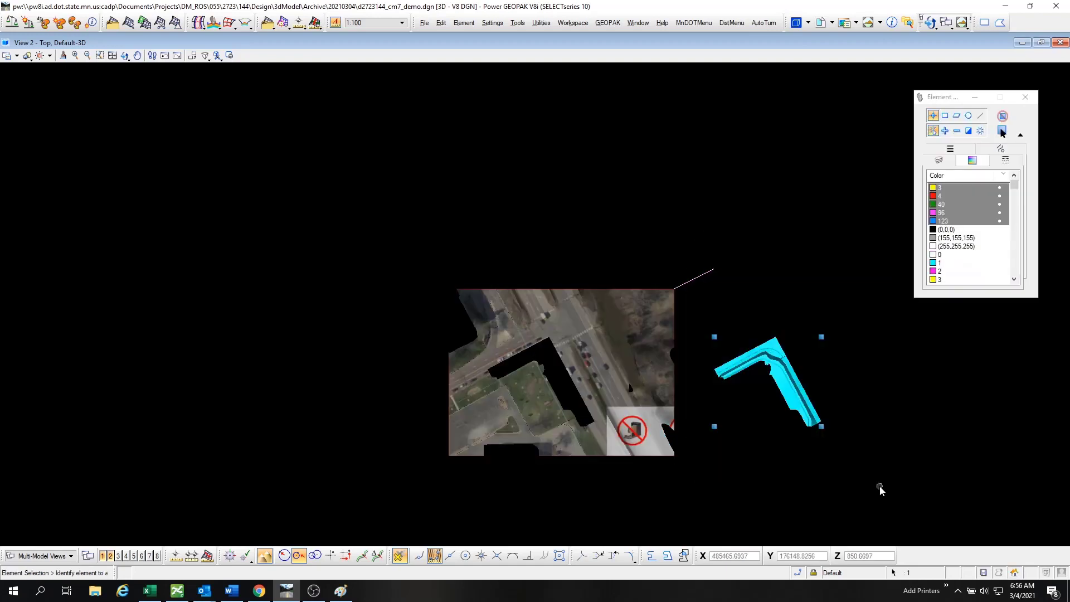
left_click(818, 221)
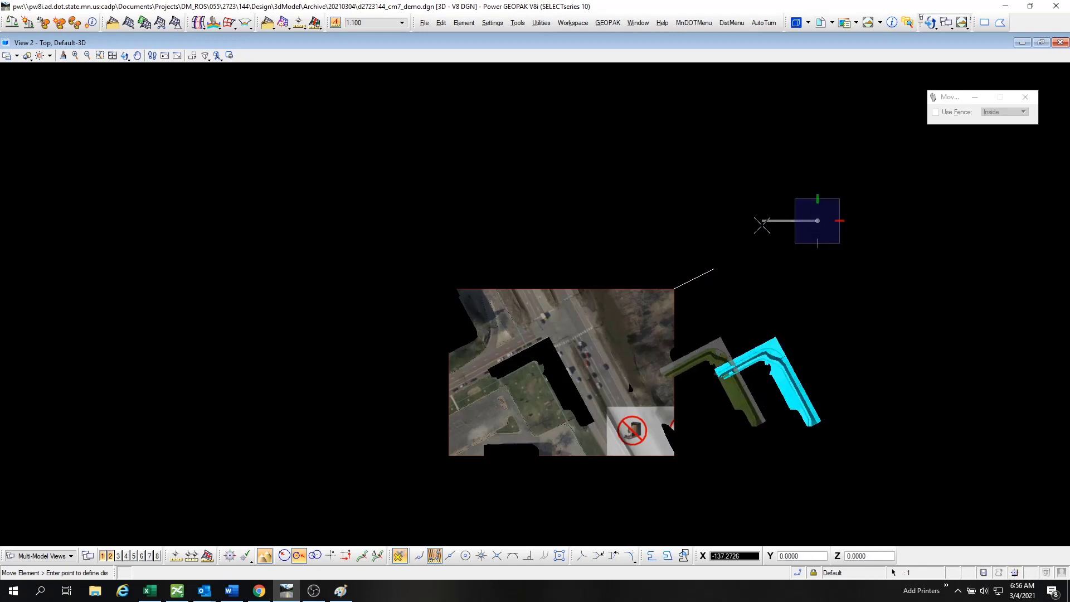
type("600")
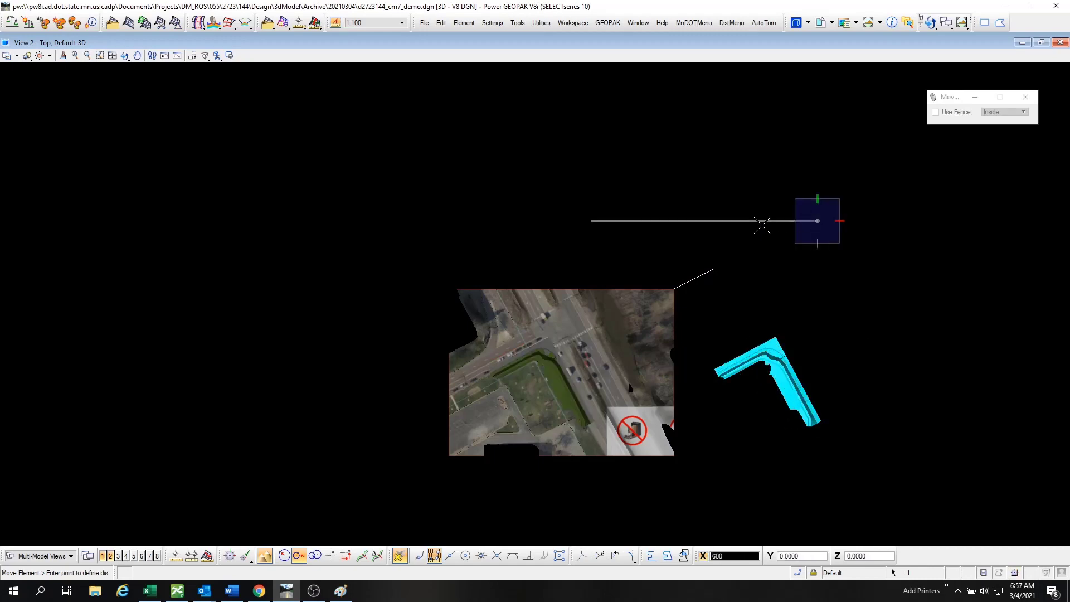
left_click(763, 227)
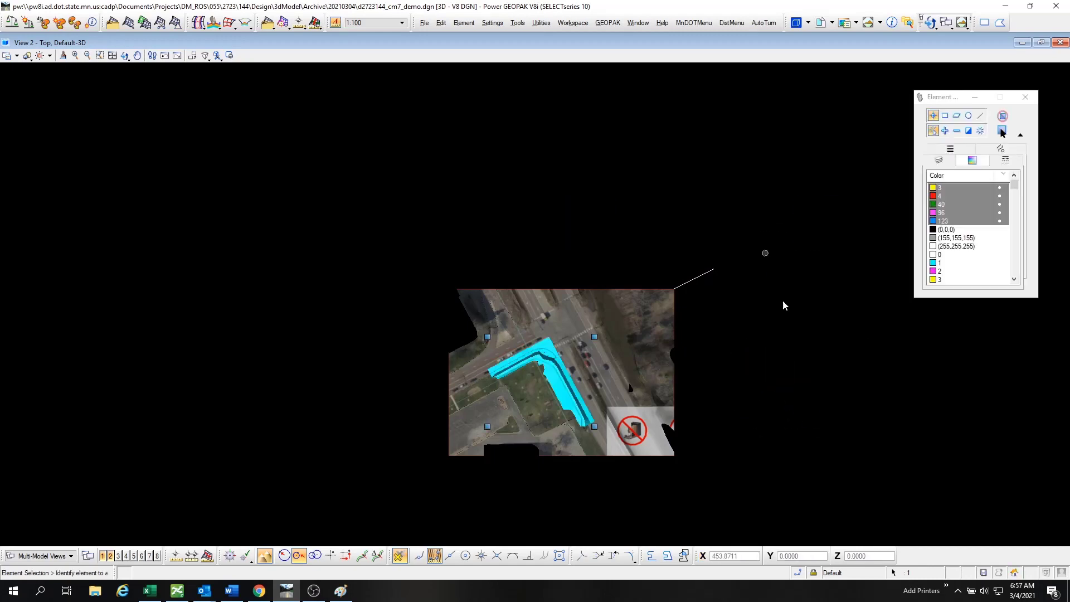
Examine in 3D how the vertically exaggerated corridor model fits into the voided existing terrain.
scroll(576, 392, "up", 3)
middle_click(576, 390, "shift")
scroll(449, 356, "down", 2)
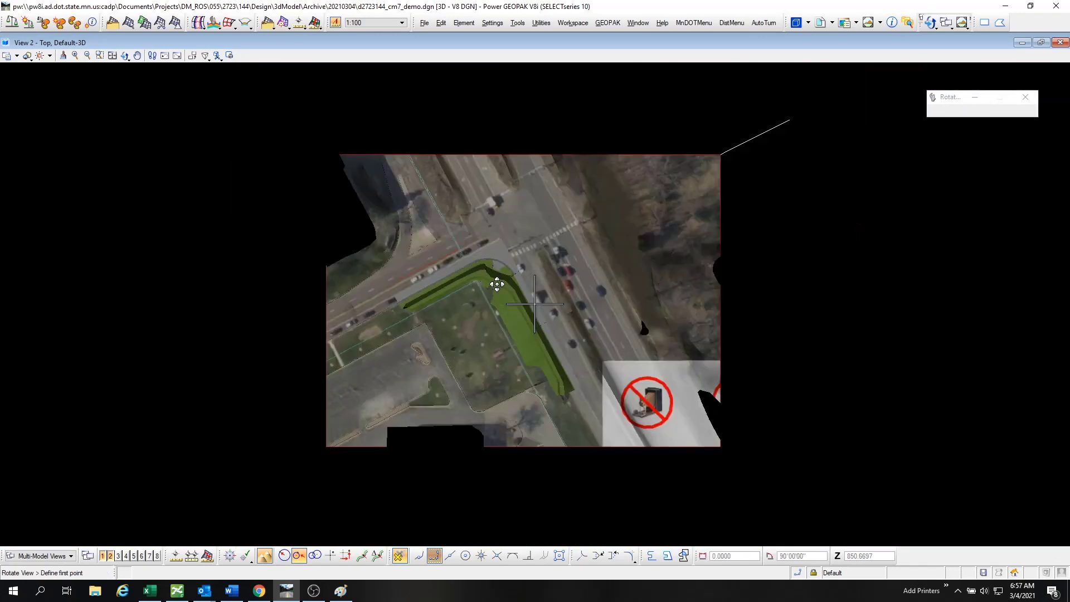
middle_click_drag(644, 351, 559, 266, "shift")
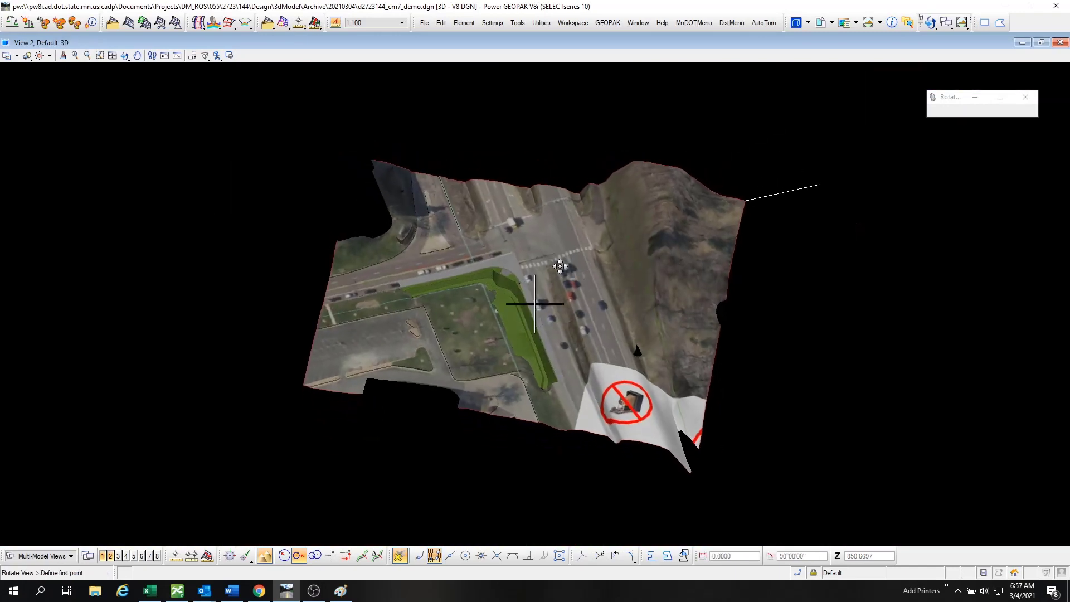
scroll(562, 326, "up", 2)
middle_click_drag(612, 367, 516, 312, "shift")
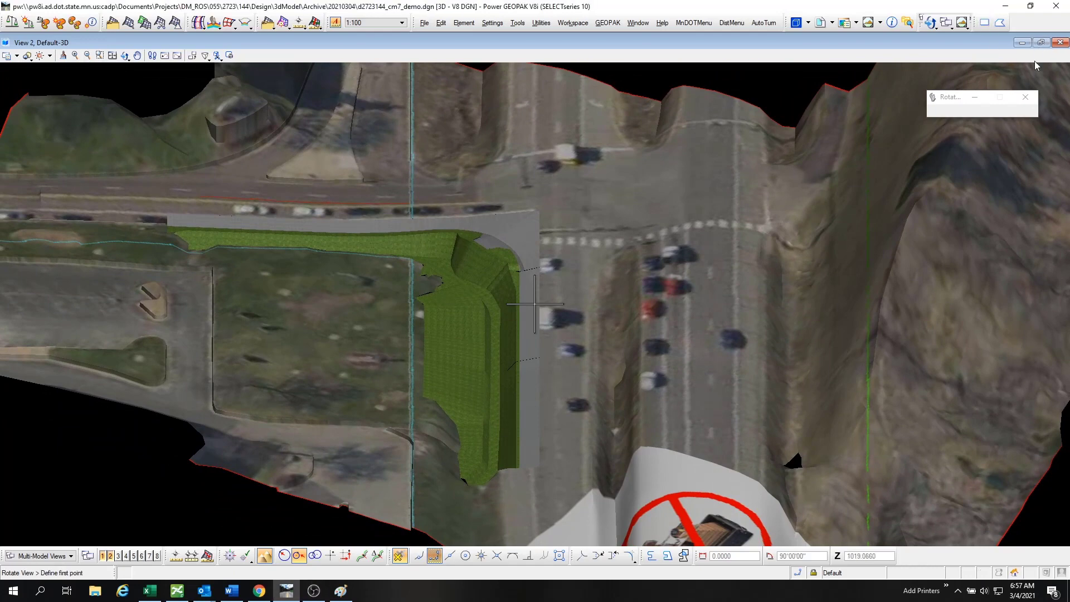
Restore View 2 to a floating window, enlarge it and show the whole terrain from the top.
left_click(1040, 43)
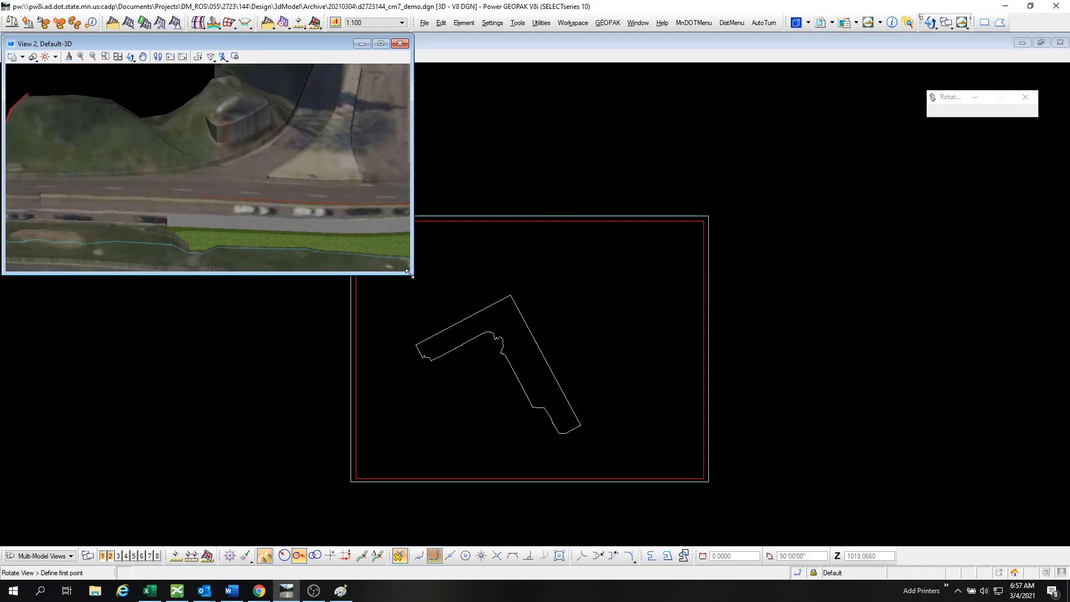
left_click_drag(409, 272, 689, 536)
scroll(384, 302, "down", 3)
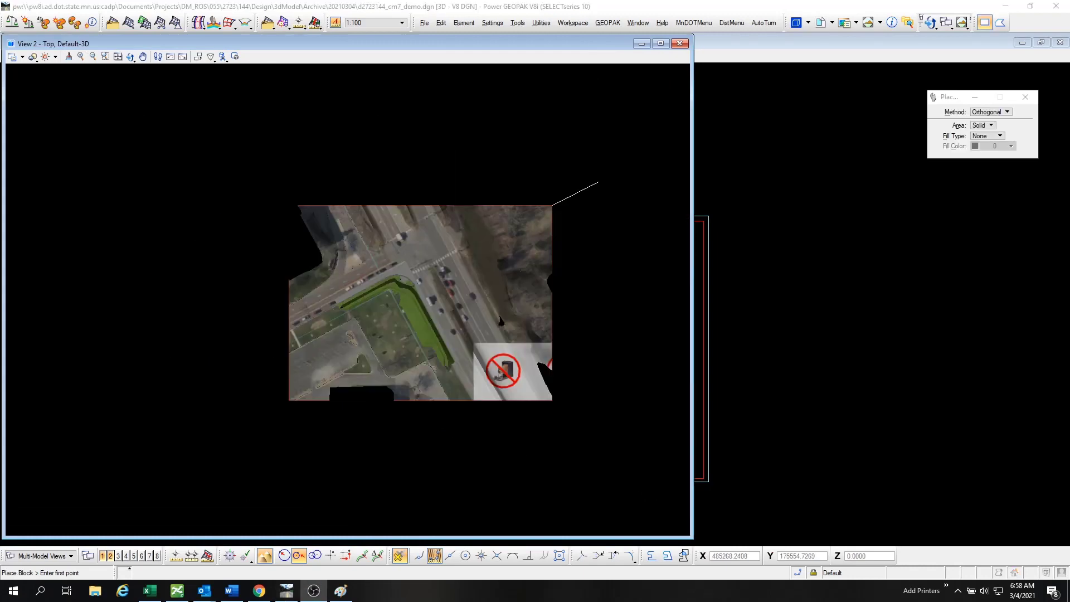
Place an unfilled orthogonal block about 686 by 559 from the terrain's upper-left corner to beyond its lower-right corner.
left_click(986, 26)
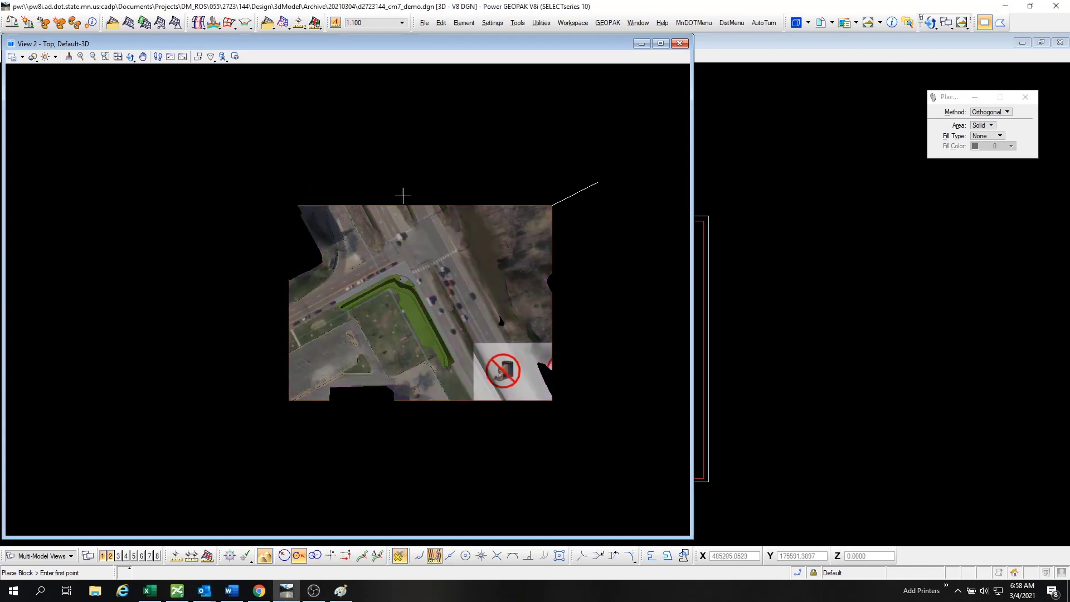
left_click(297, 205)
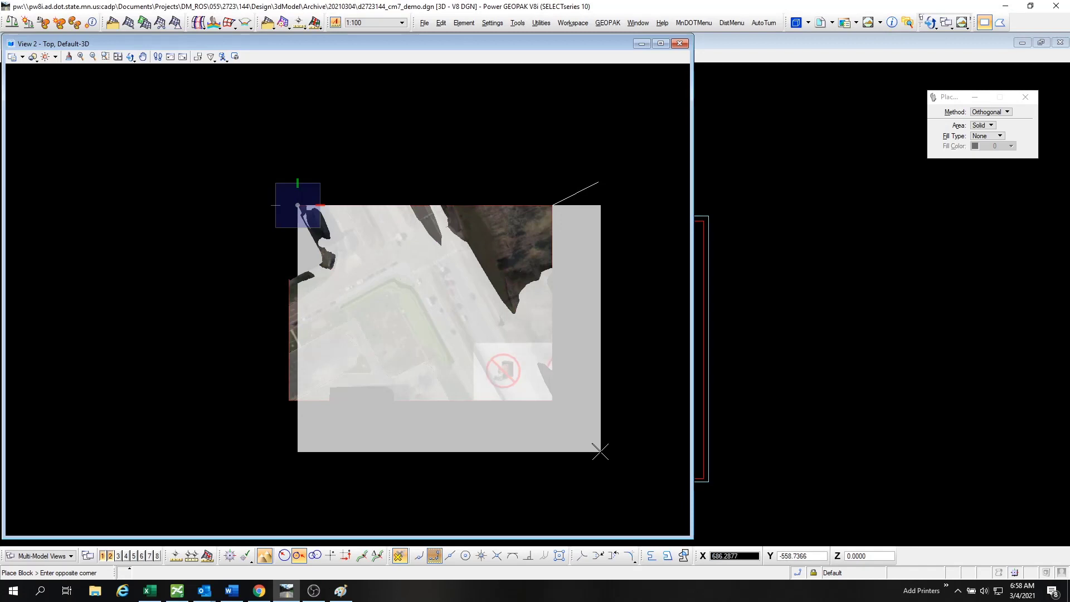
left_click(600, 452)
key("Escape")
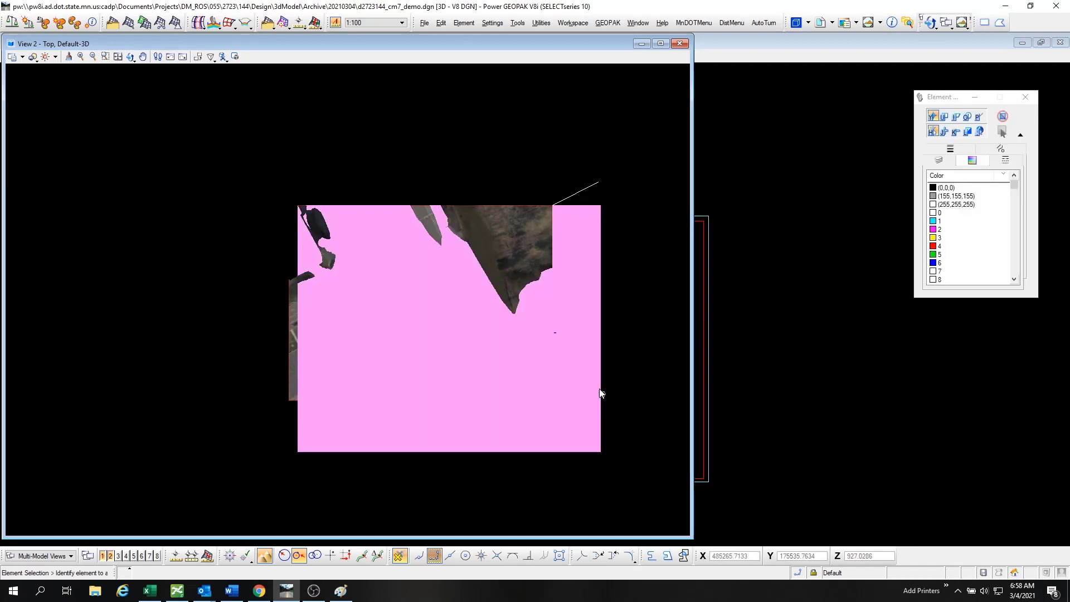
Change the color of the rectangular shape covering the terrain to blue in its element properties.
left_click(594, 382)
left_click(608, 377)
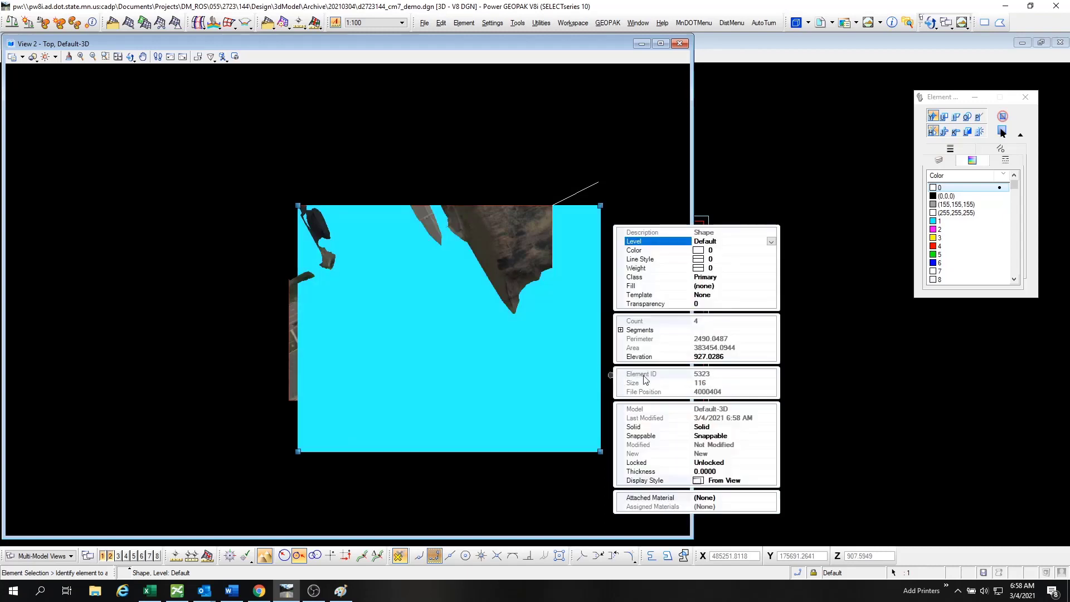
left_click(772, 251)
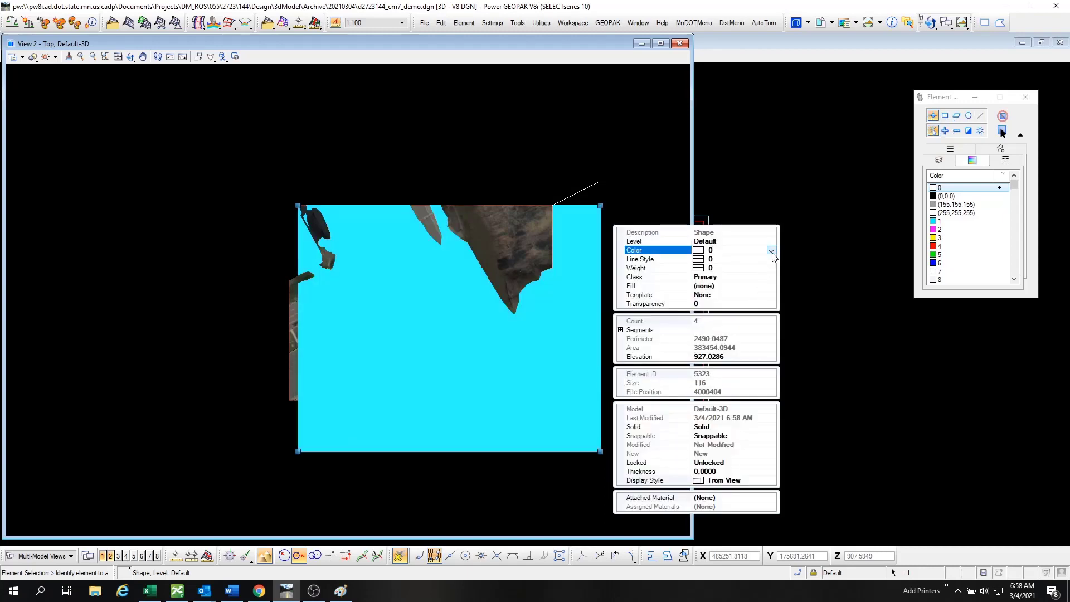
left_click(771, 251)
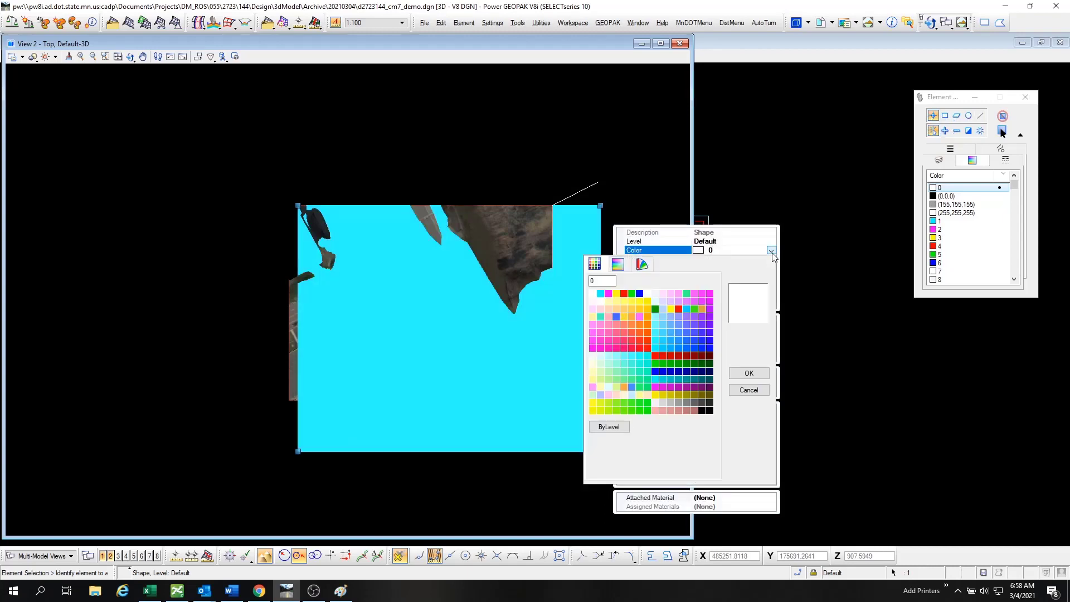
left_click(707, 348)
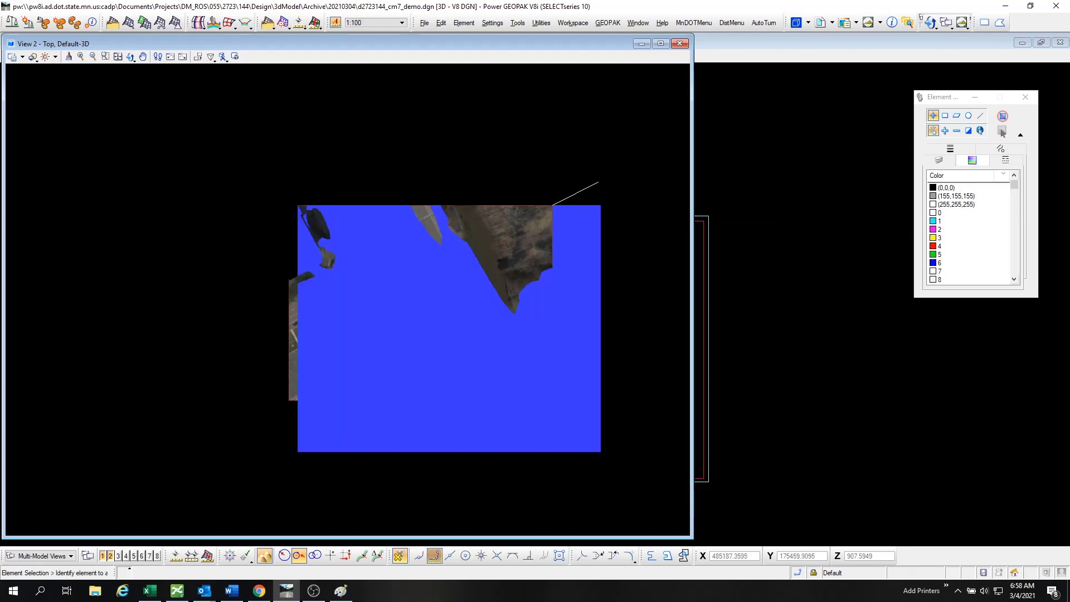
Create a saved view from View 2 with the name Untitled and the clip volume taken from the view.
left_click(868, 22)
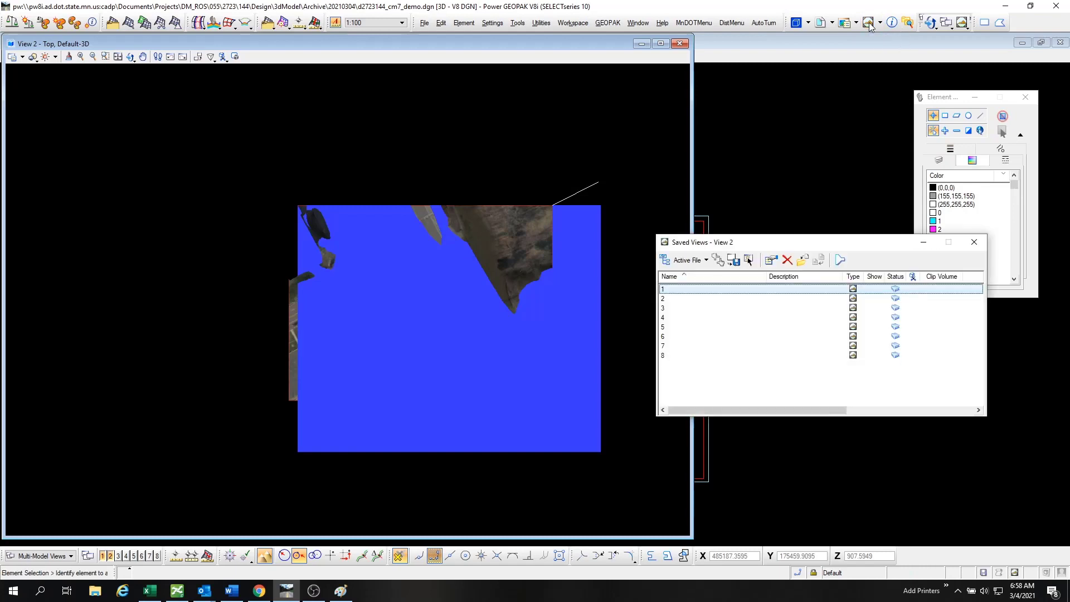
left_click(718, 260)
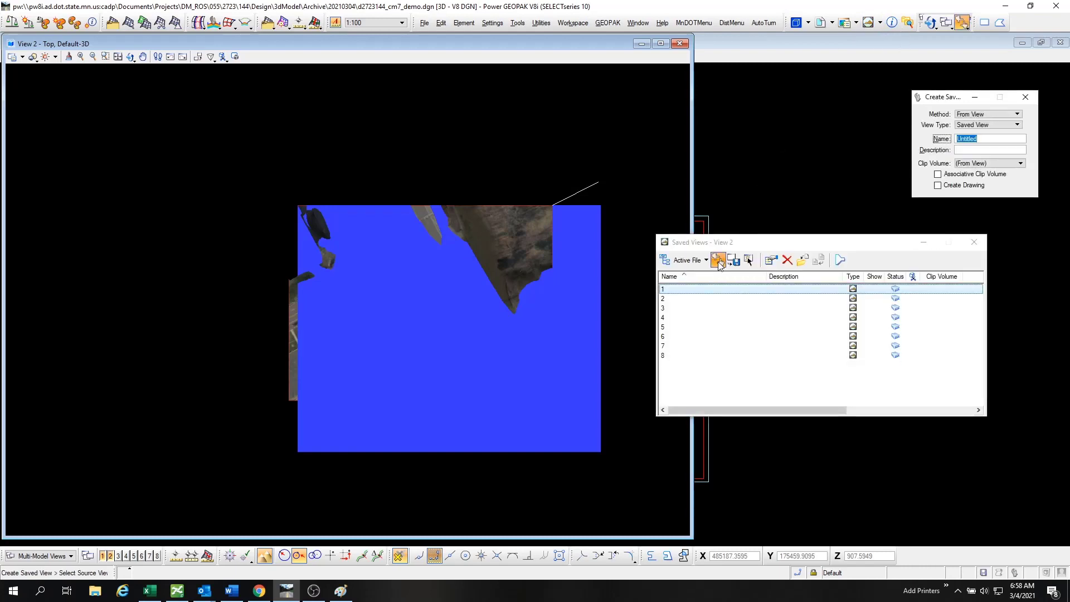
left_click(457, 162)
left_click(845, 129)
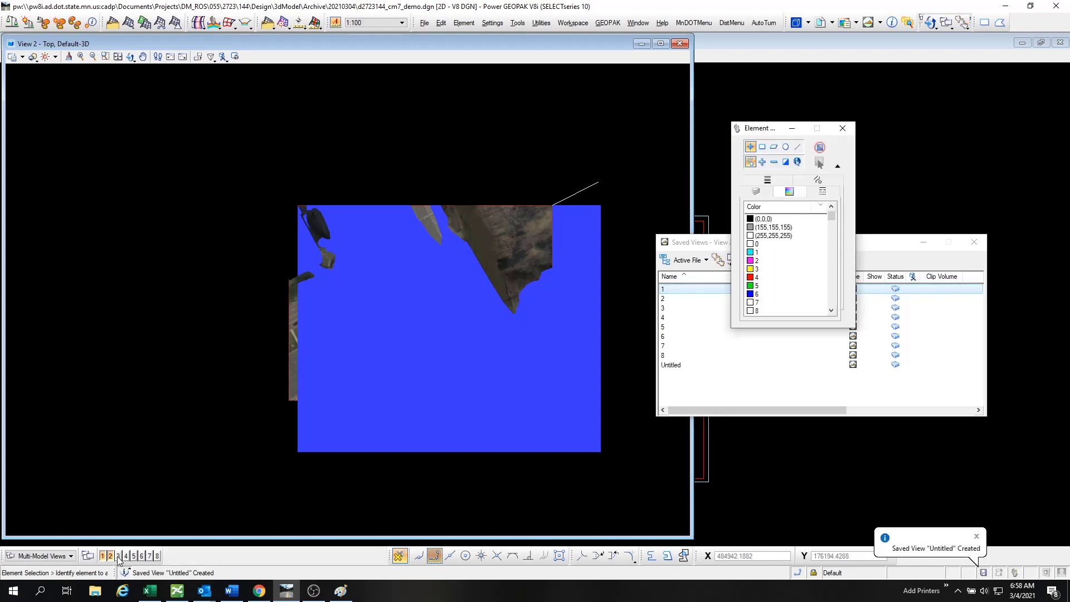
Open View 3 and resize and position its window beside the terrain shown in View 2.
left_click(118, 556)
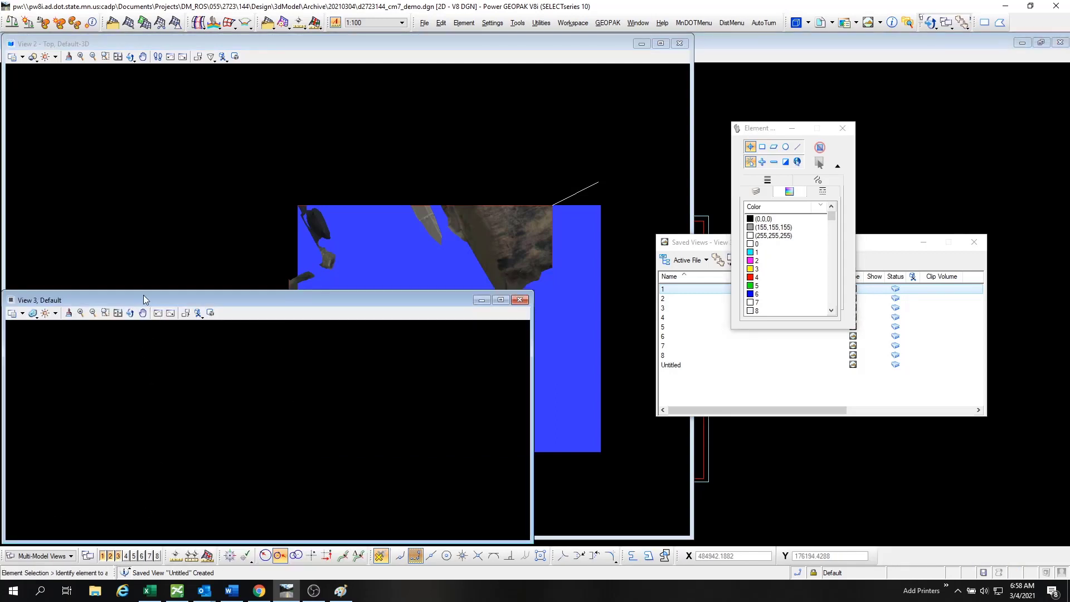
left_click_drag(143, 298, 597, 180)
left_click(842, 129)
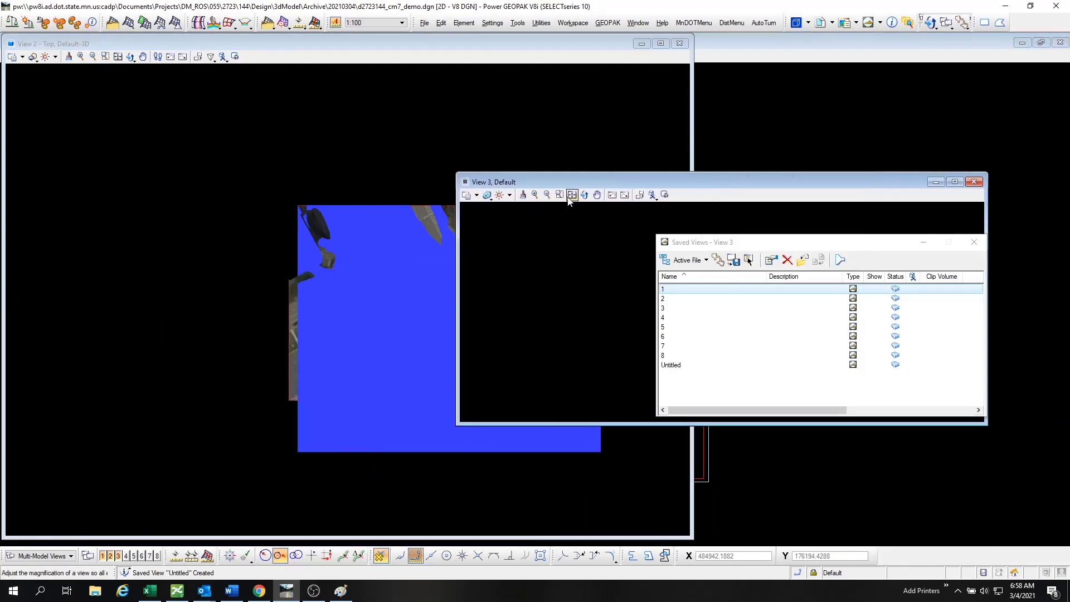
left_click_drag(456, 170, 623, 109)
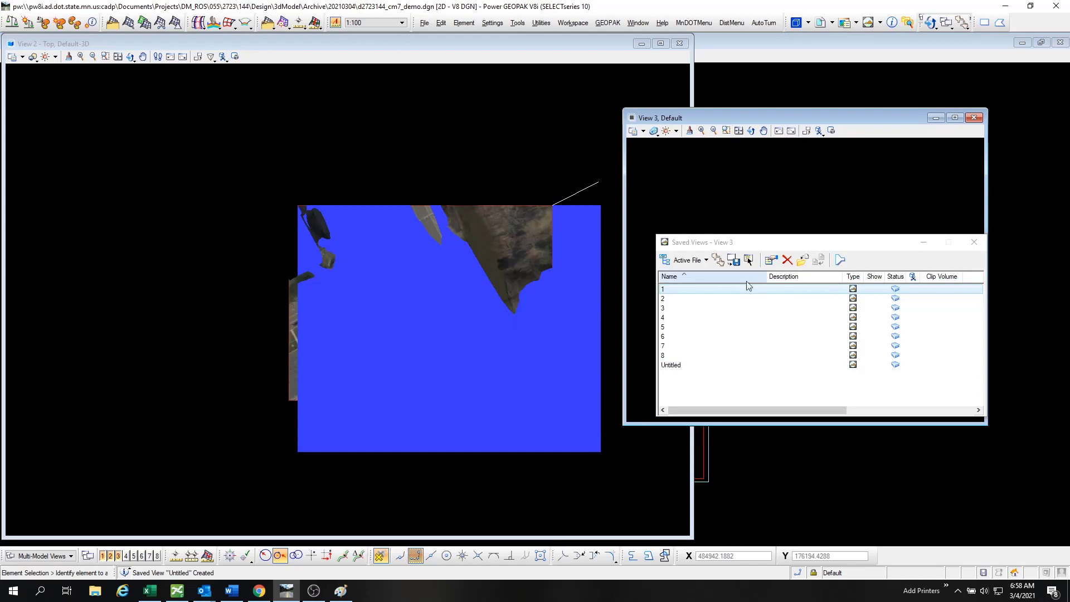
Apply the saved view Untitled to View 3 and move the saved views dialog clear of it.
double_click(670, 365)
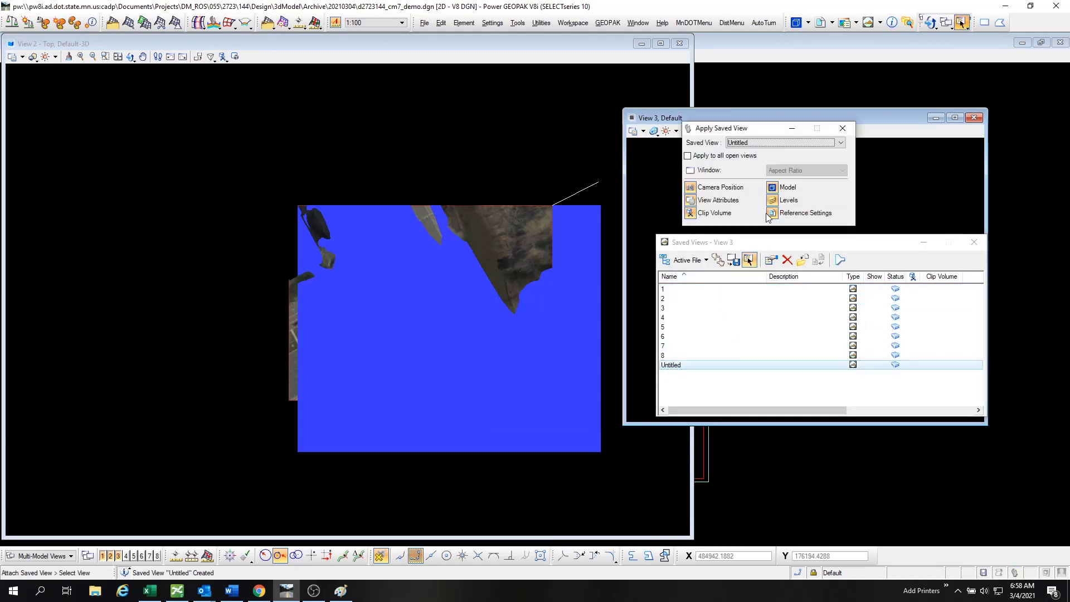
left_click(858, 184)
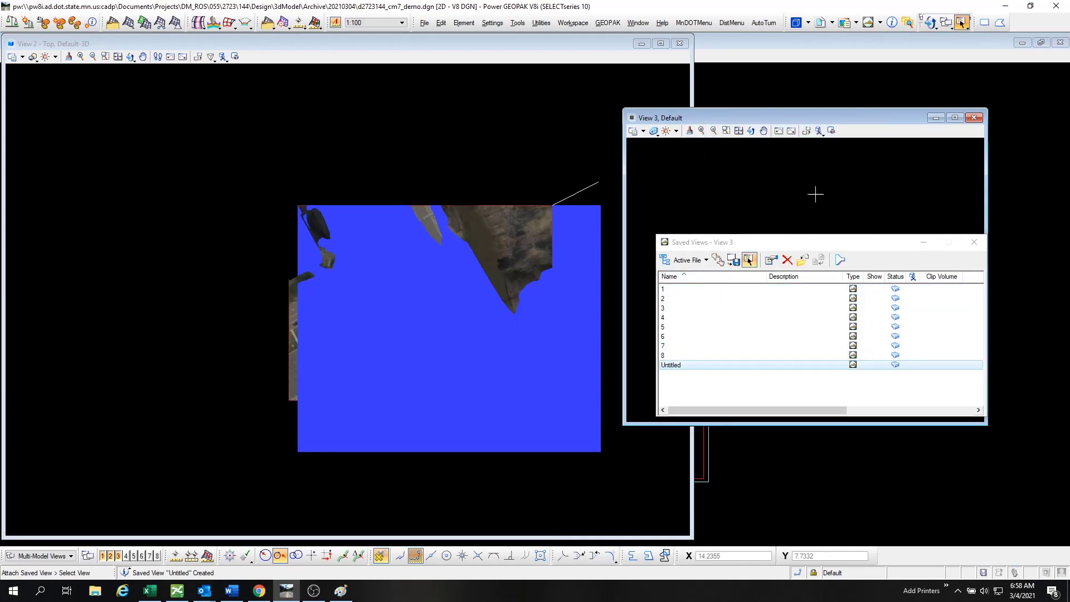
left_click(953, 253)
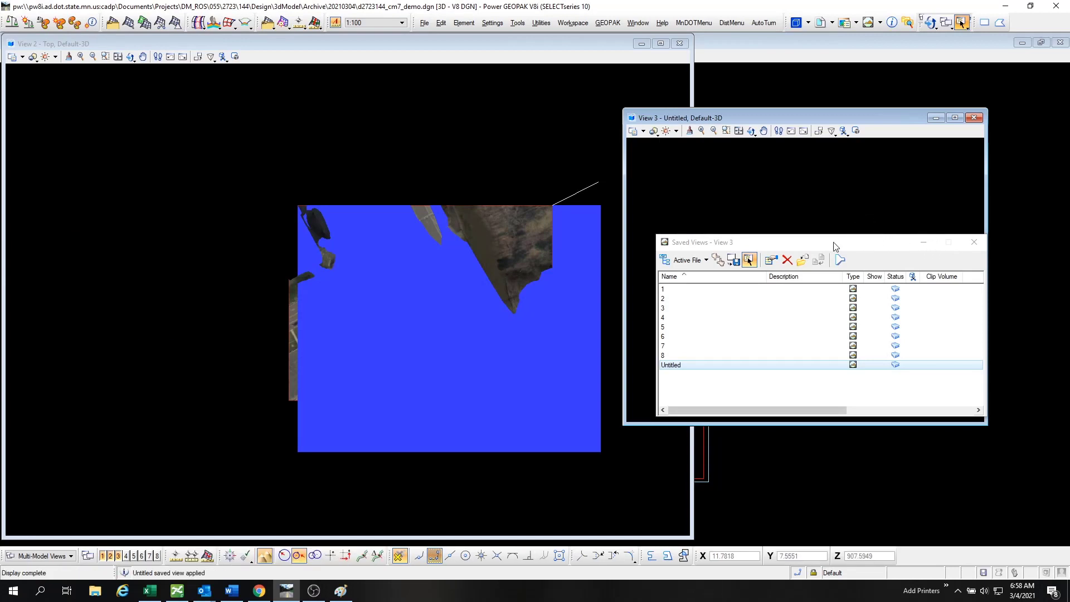
left_click_drag(835, 246, 866, 436)
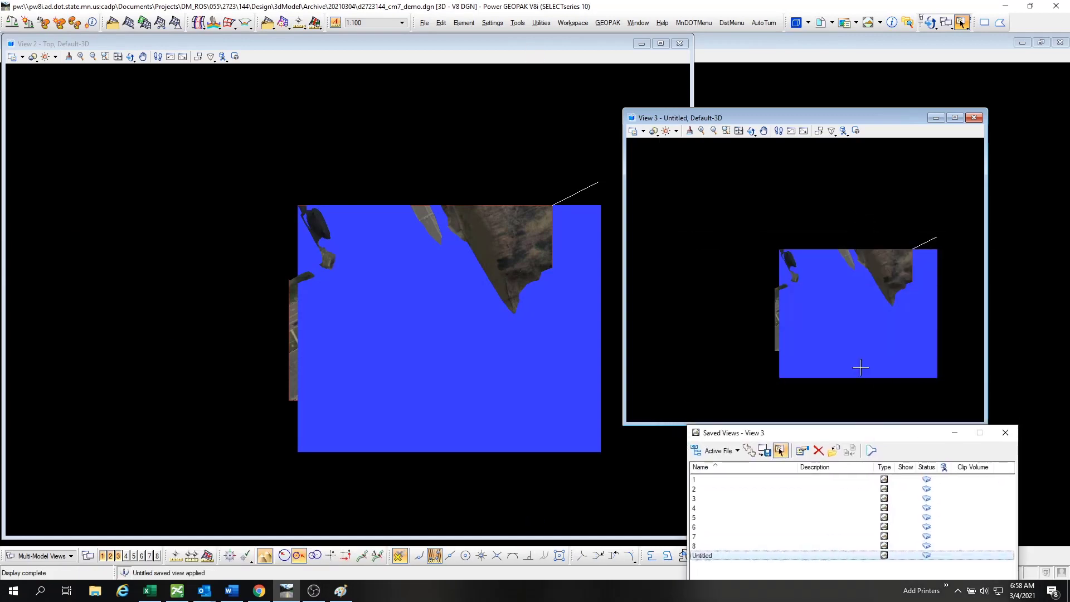
Close the saved views dialog and set View 3 to the standard front view.
left_click(1005, 433)
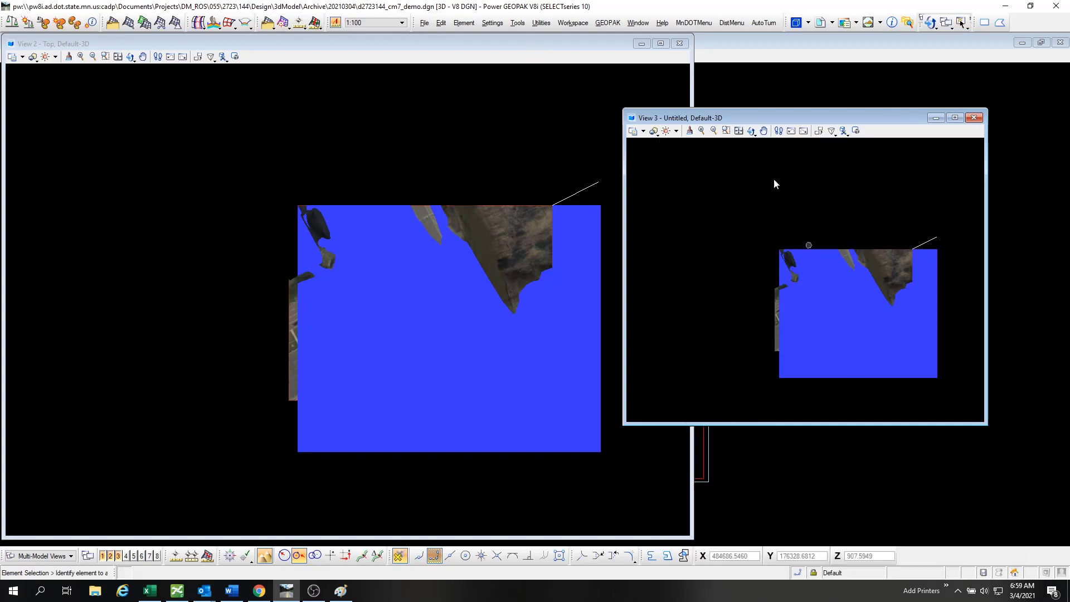
left_click(752, 132)
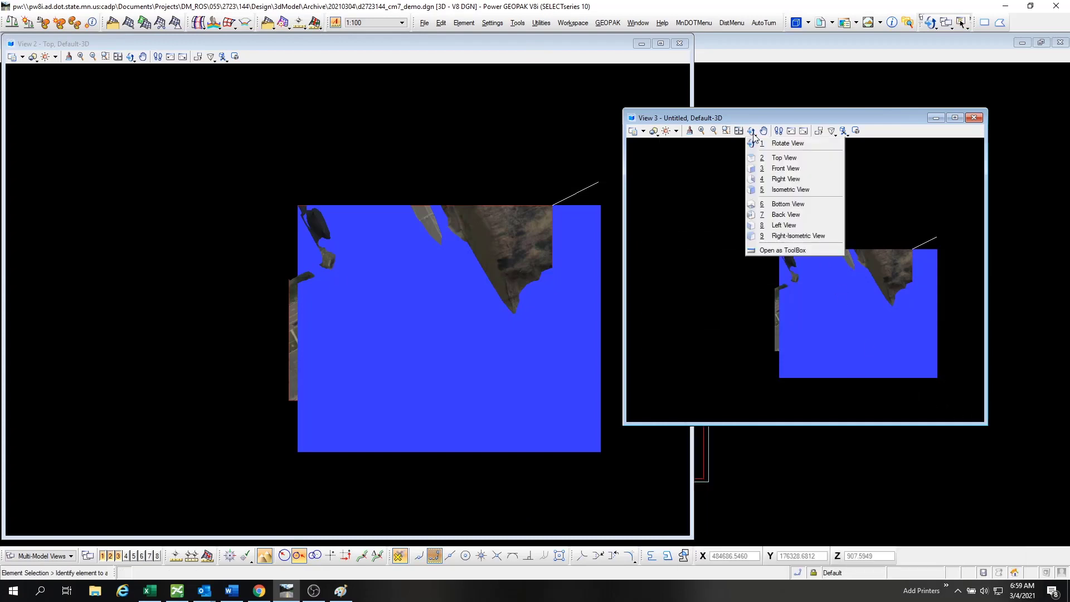
left_click(784, 168)
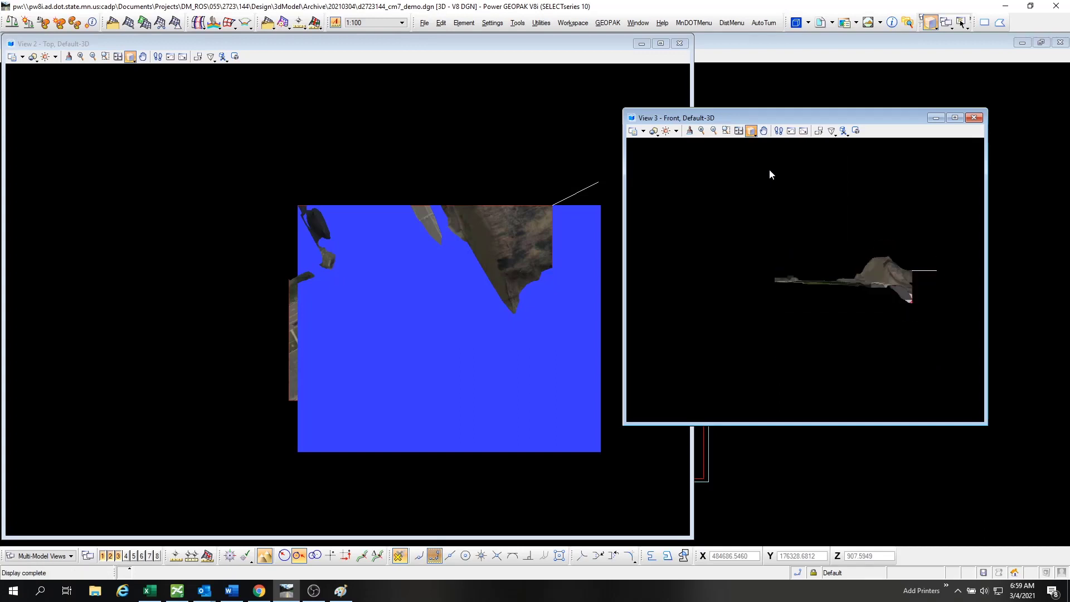
Select the blue shape and move it straight down in the front view of View 3, below most of the terrain.
right_click(599, 295)
right_click(599, 295)
left_click(596, 291)
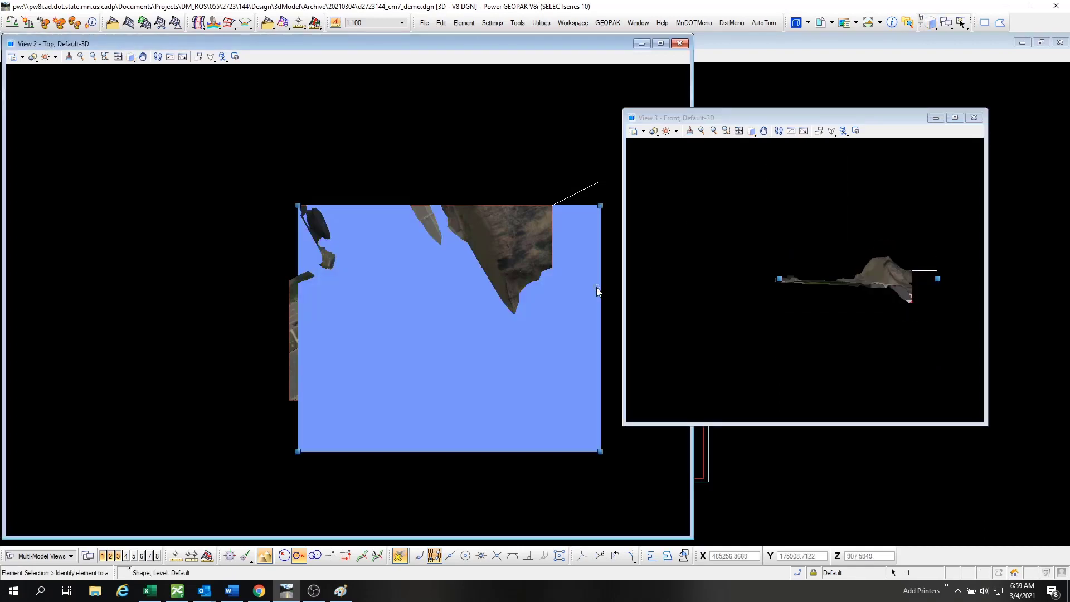
scroll(956, 281, "up", 6)
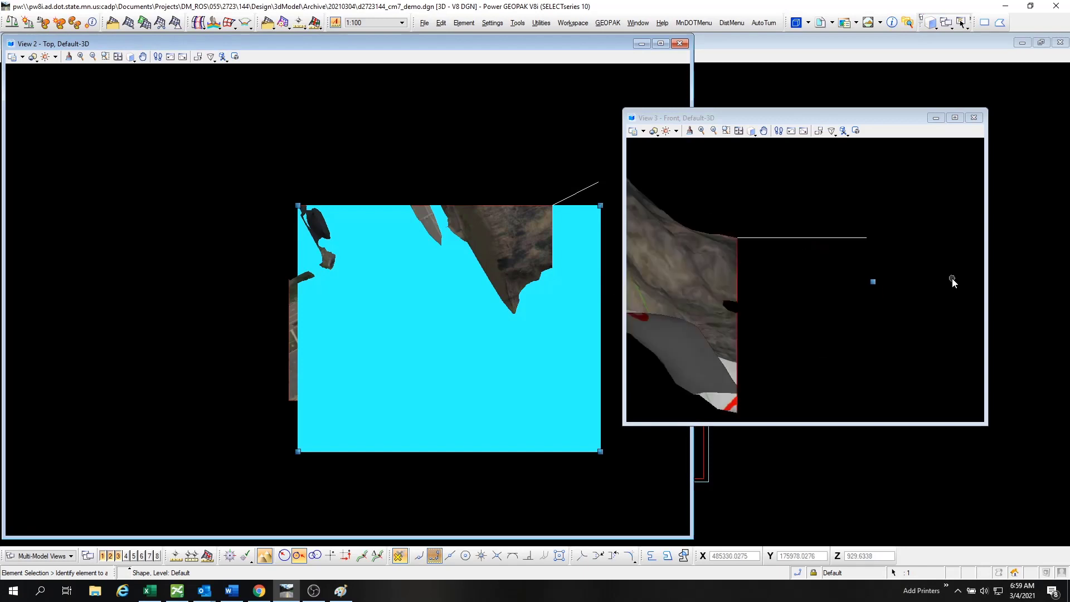
left_click(905, 314)
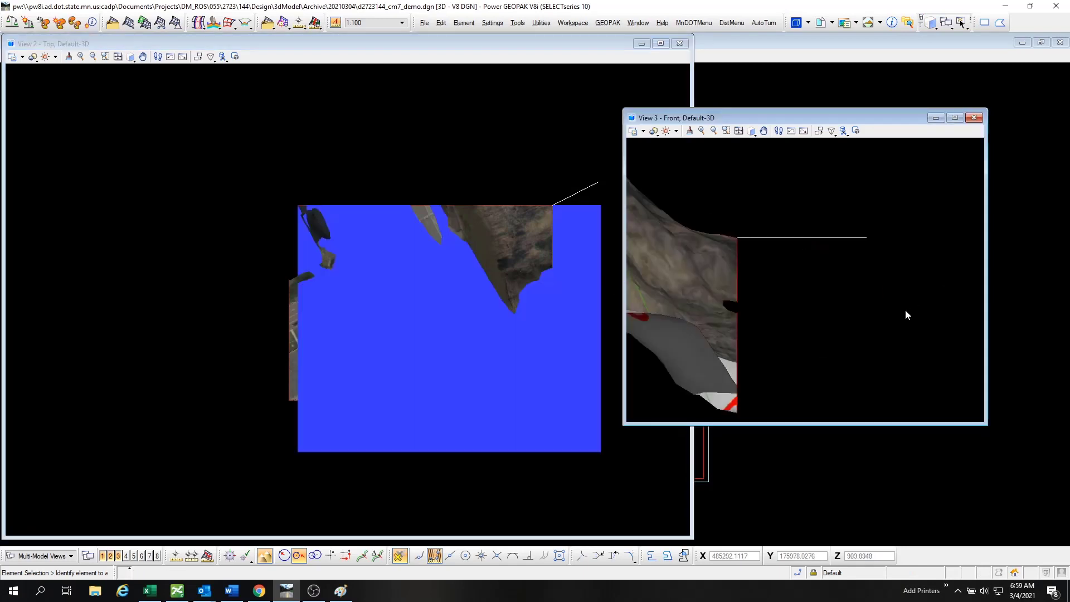
left_click_drag(919, 326, 827, 260)
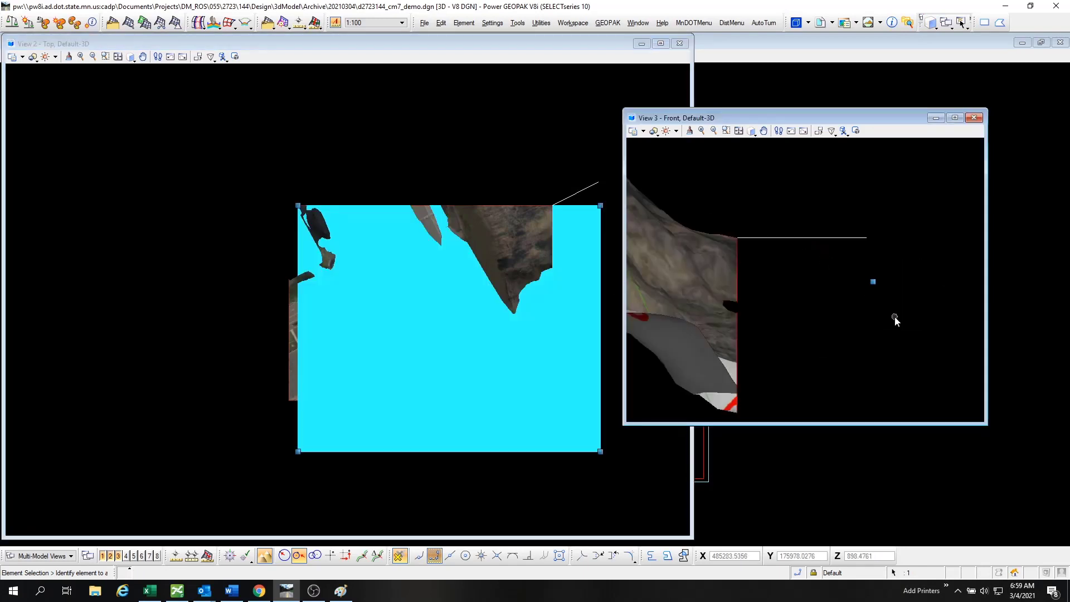
key("3")
key("2")
left_click(937, 281)
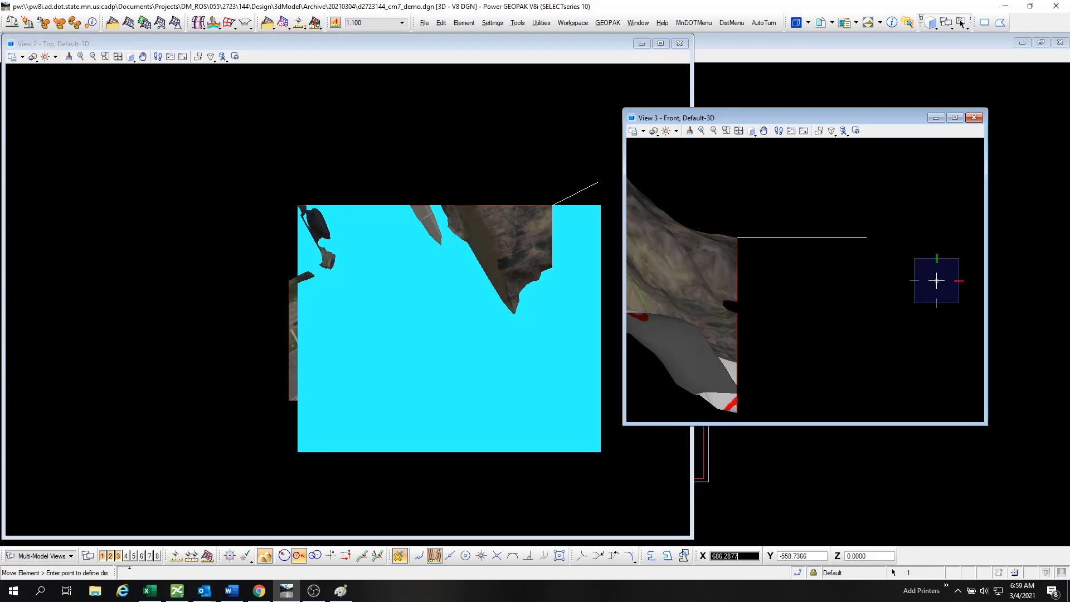
left_click(934, 376)
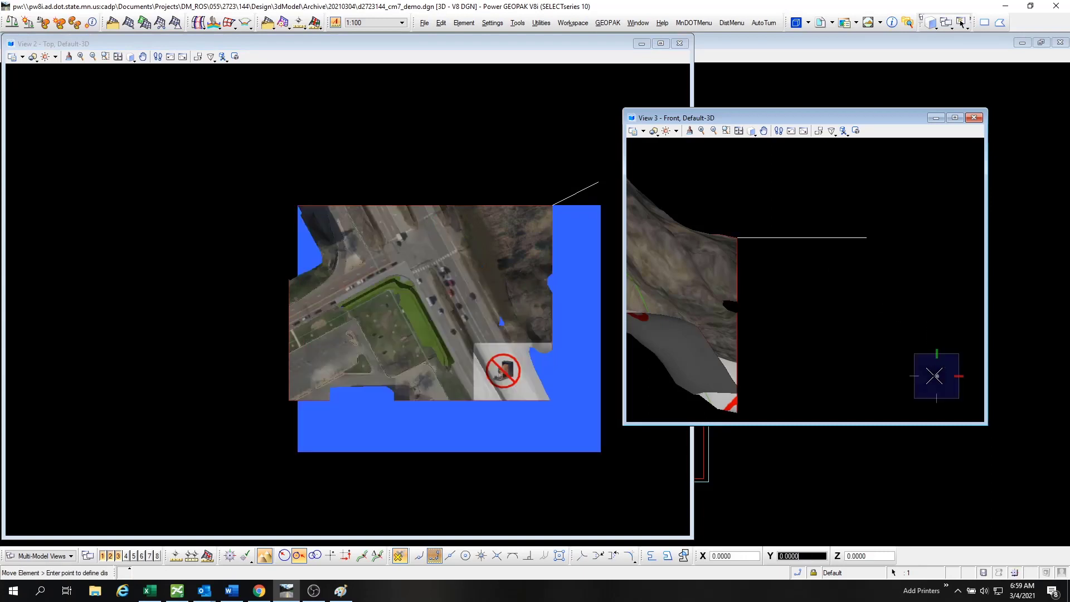
Lower the blue shape further in View 3 until it lies fully beneath the terrain, and end the move.
scroll(933, 314, "down", 3)
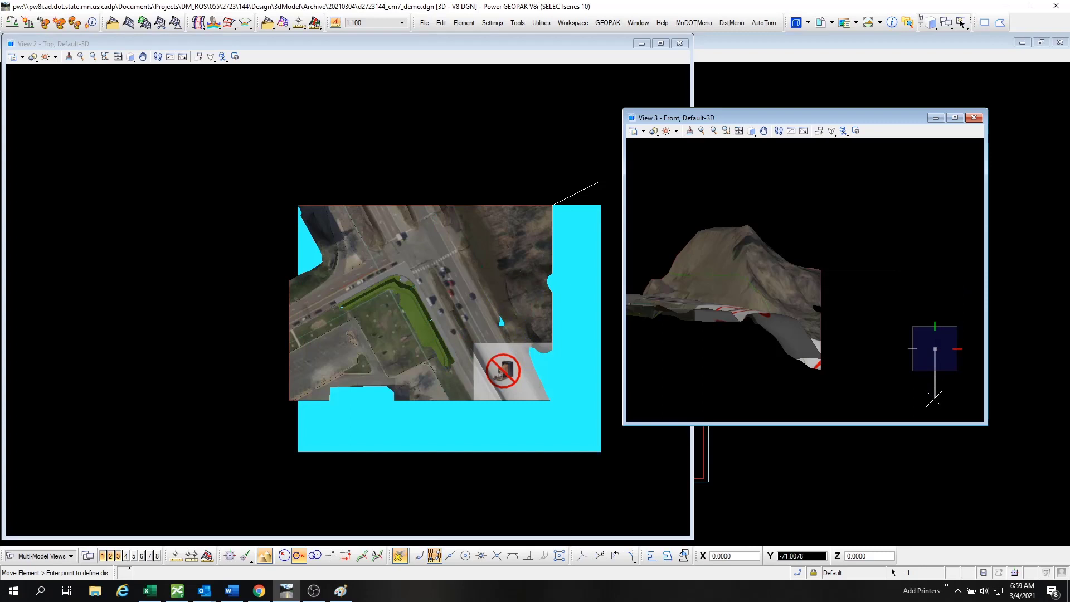
left_click(936, 366)
left_click(935, 407)
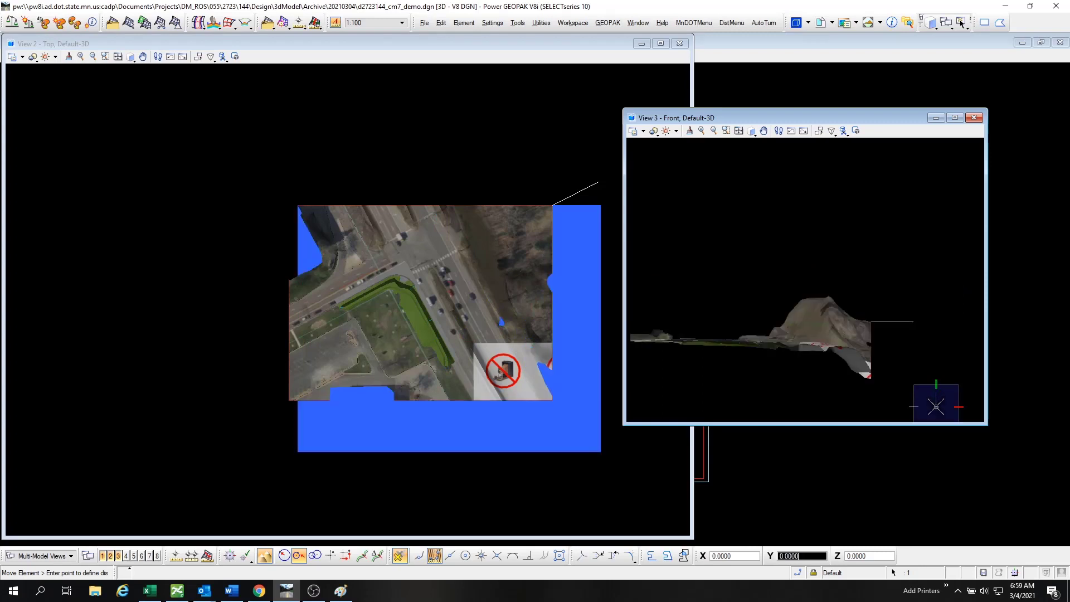
right_click(930, 359)
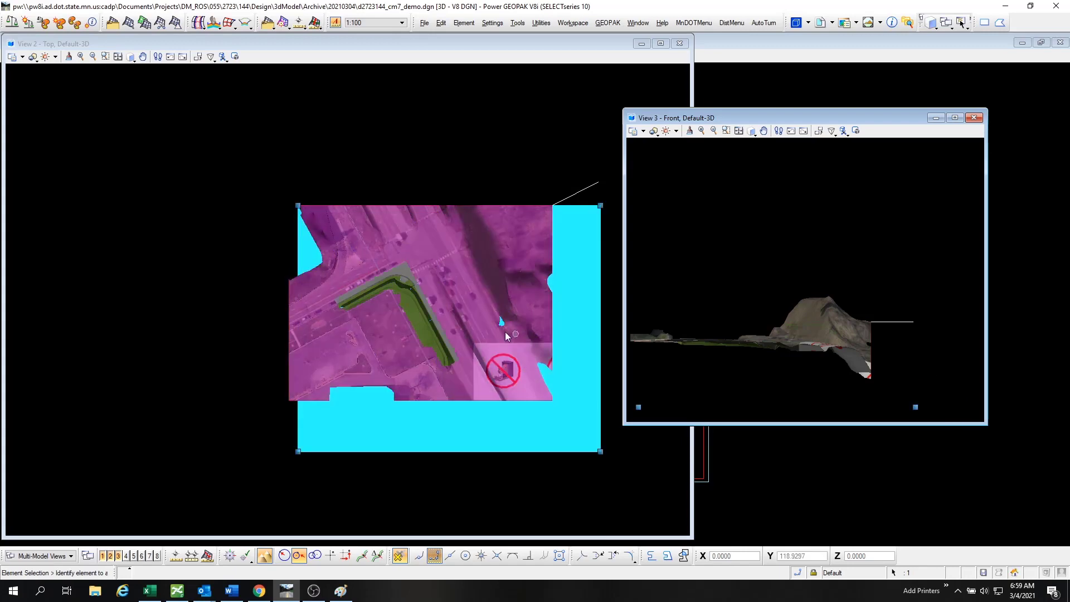
Shrink the blue shape in View 2 by moving its southeast corner inward about 125 by 133 units to the terrain's corner.
scroll(461, 326, "up", 3)
scroll(469, 346, "down", 2)
scroll(382, 293, "up", 2)
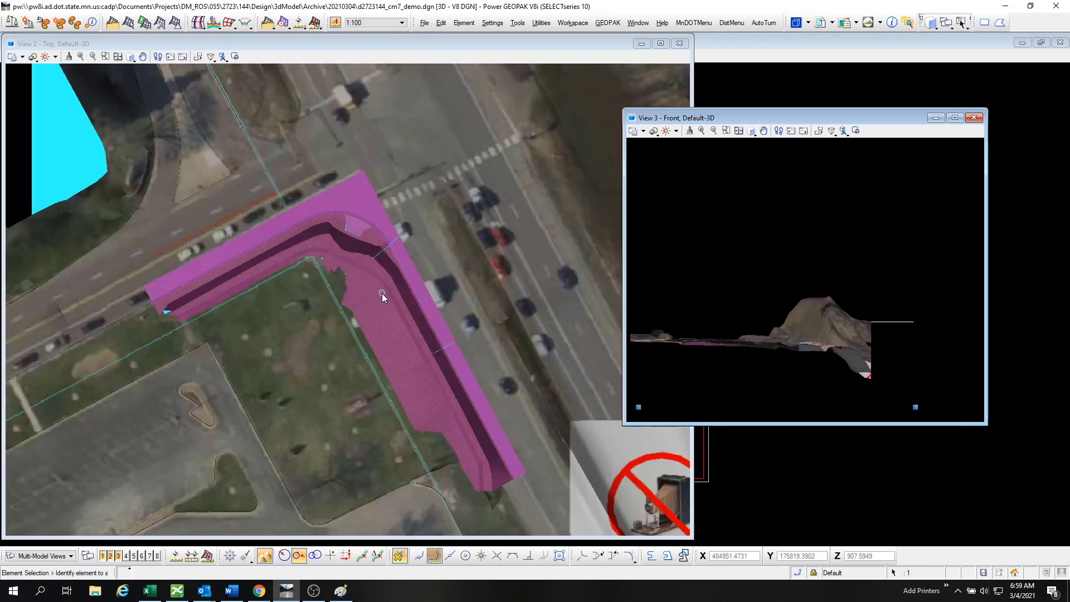
scroll(389, 309, "down", 5)
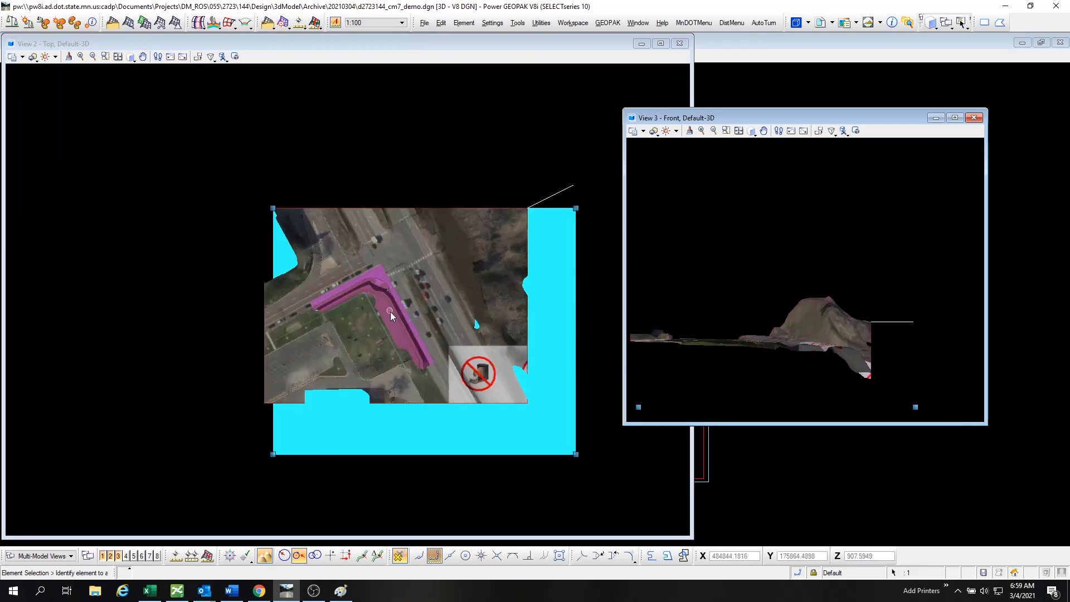
left_click(620, 475)
left_click(575, 454)
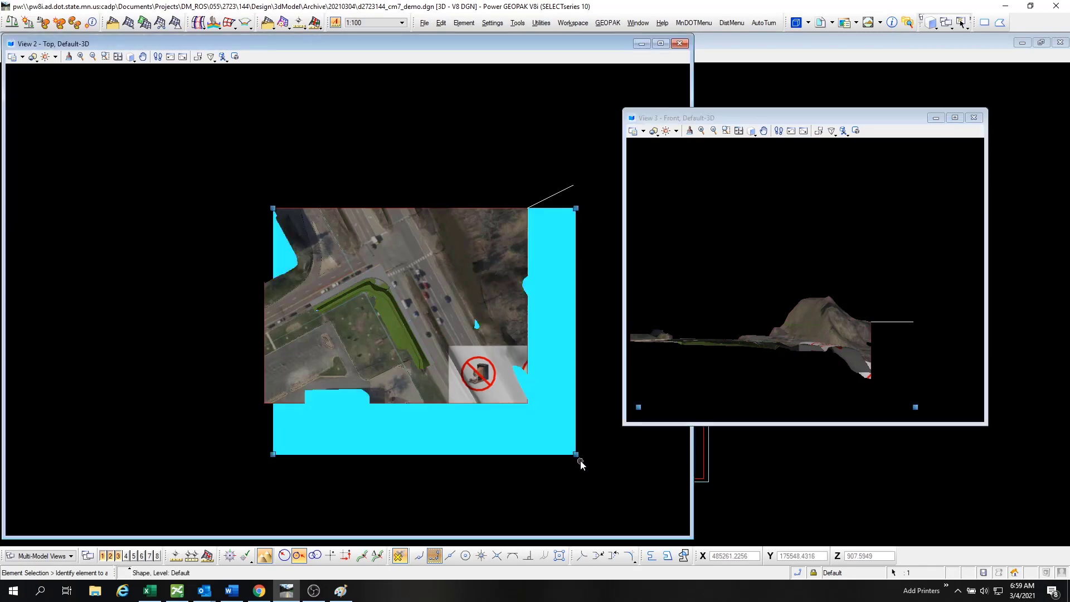
left_click(575, 454)
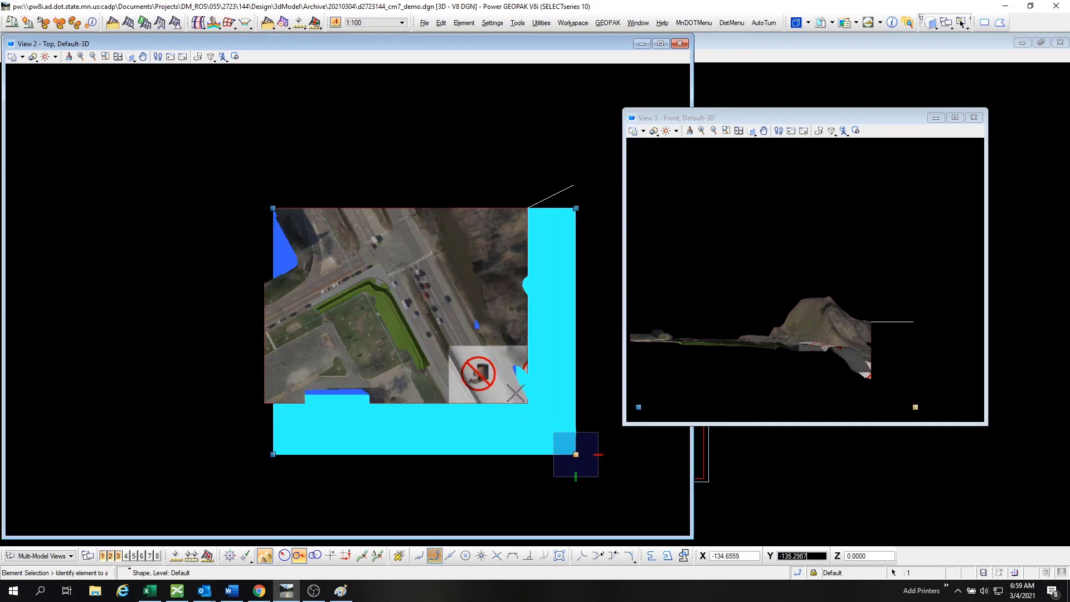
left_click(520, 396)
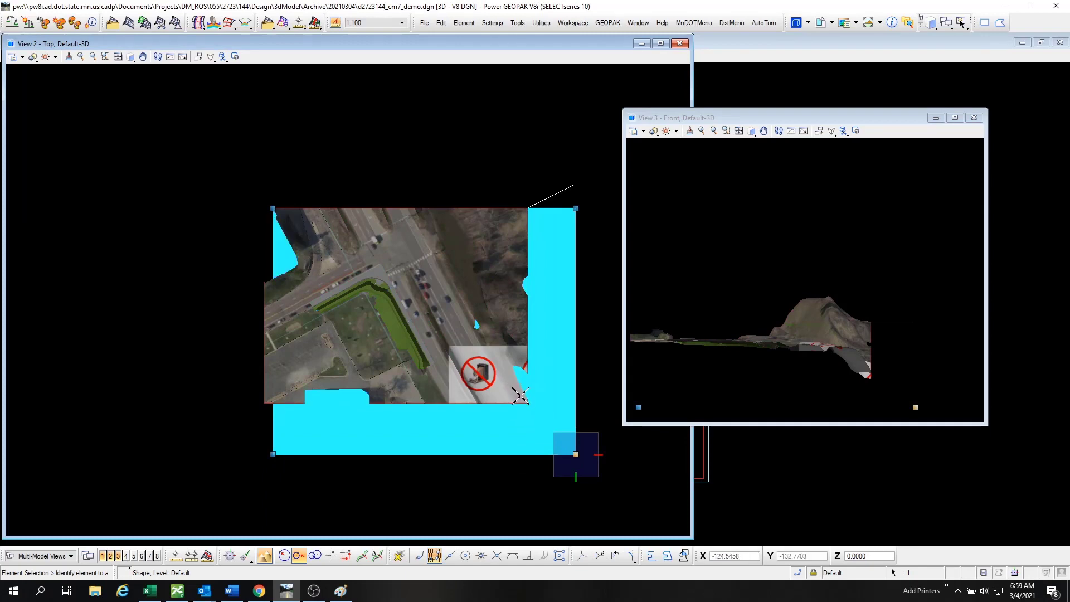
left_click(951, 369)
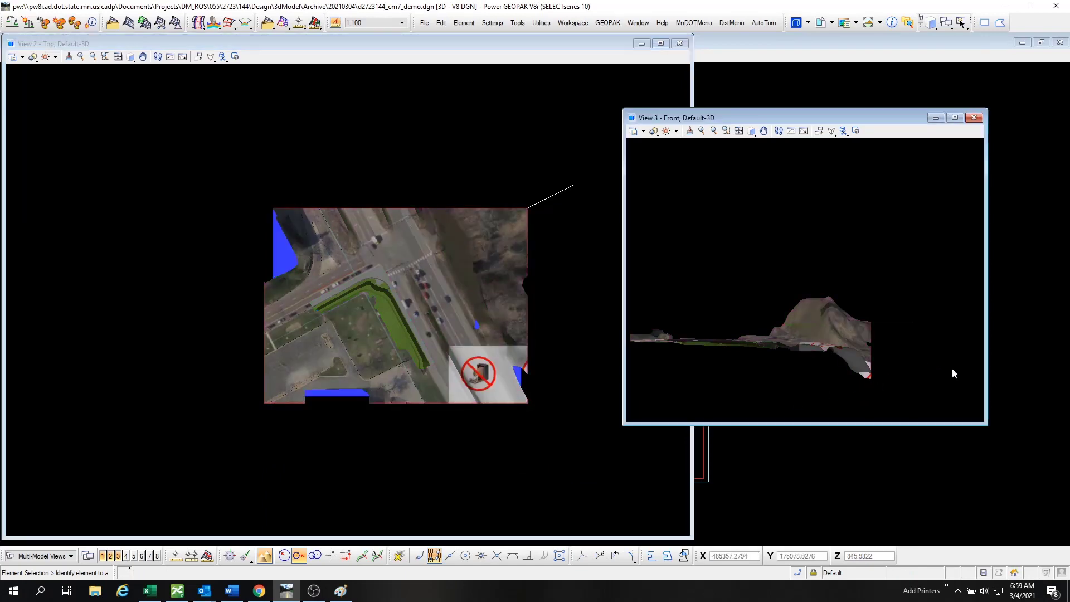
Reselect the blue shape in View 3, preview raising it through the terrain, and cancel the move.
left_click_drag(831, 403, 830, 403)
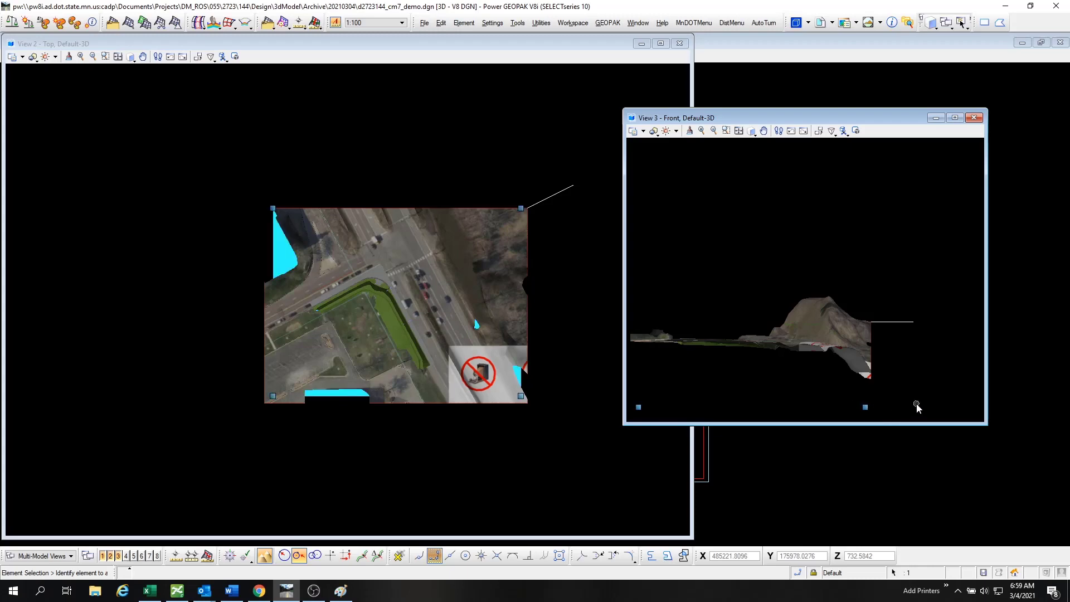
scroll(419, 303, "up", 5)
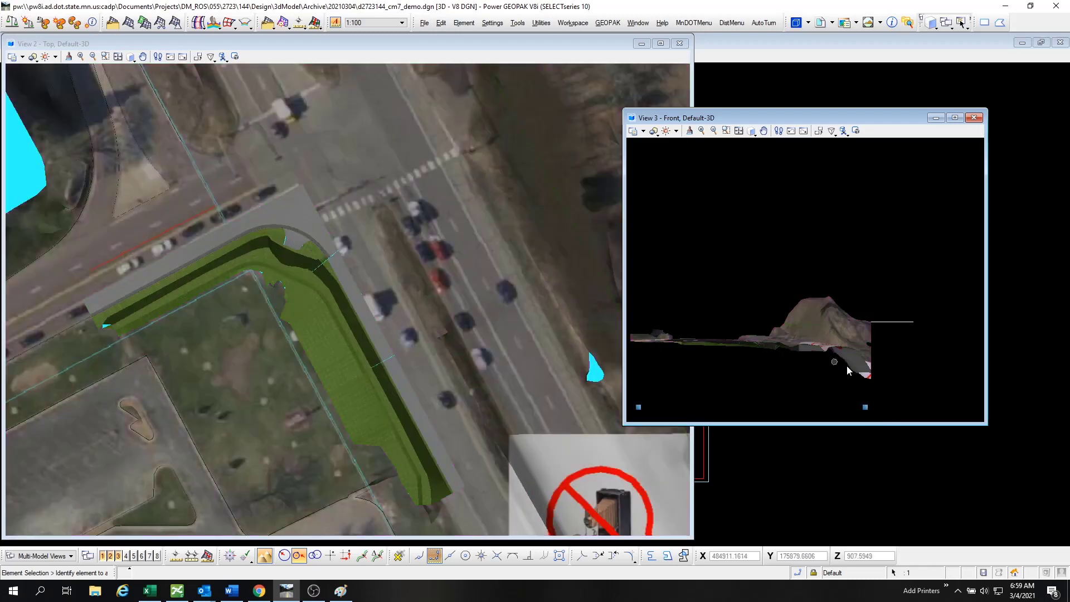
left_click(946, 402)
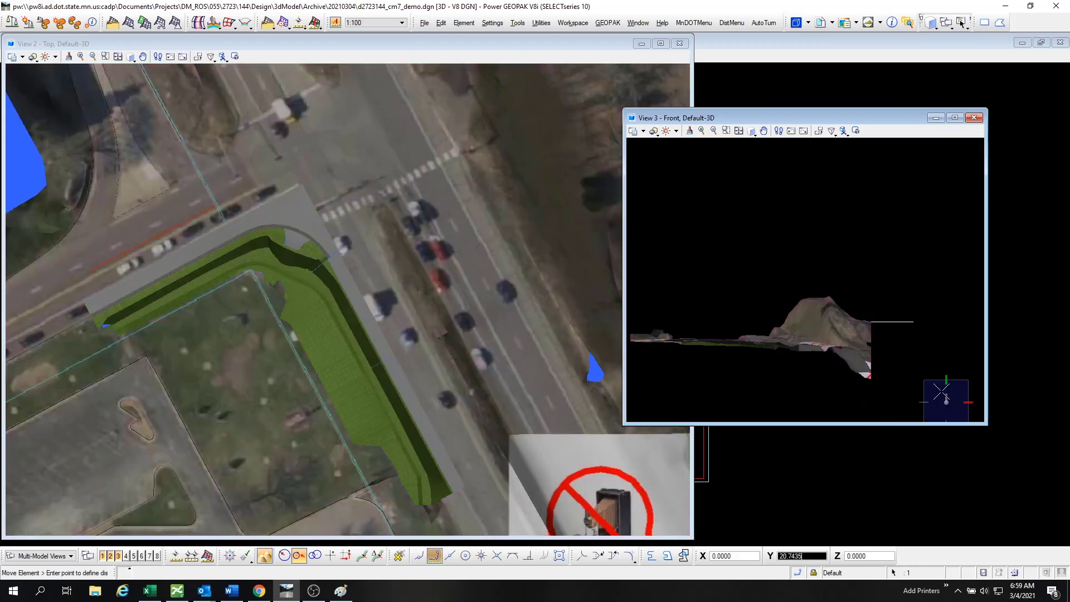
left_click(932, 339)
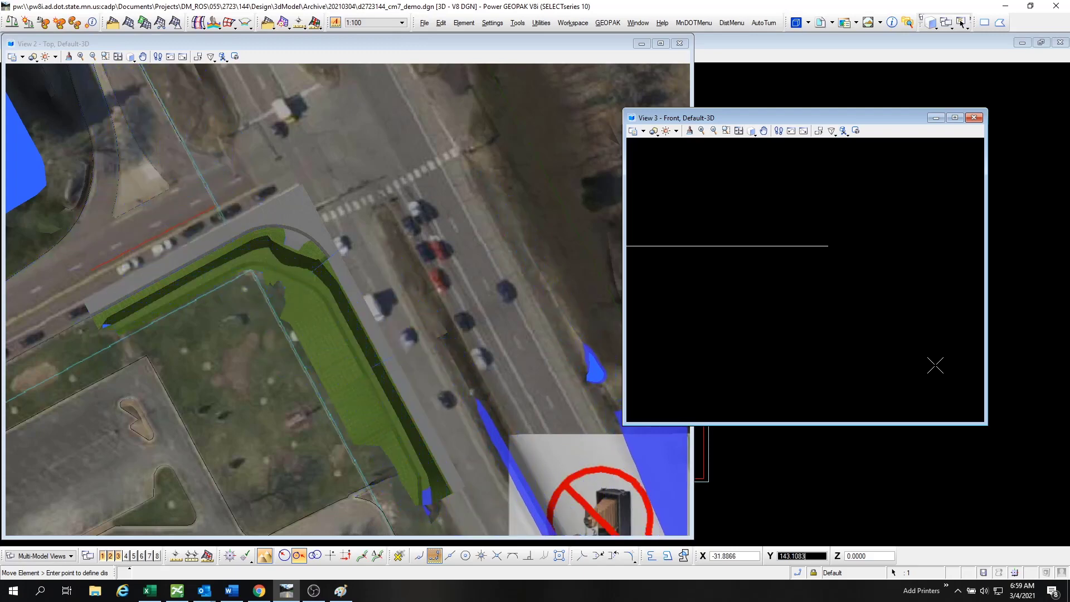
right_click(935, 363)
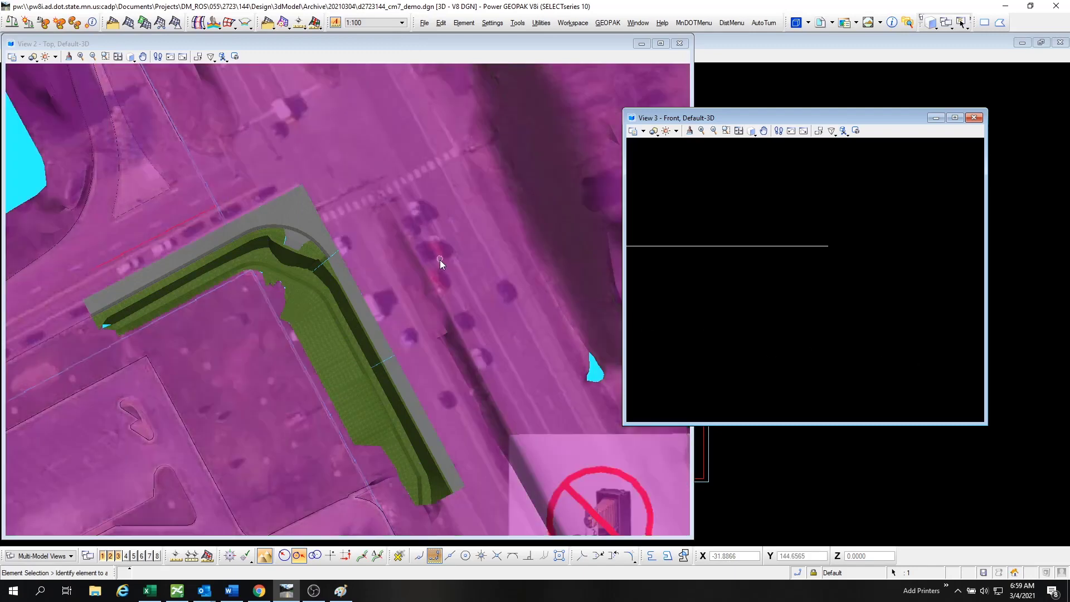
Bring the terrain back into sight in View 3 and try to select the blue shape beneath it.
middle_click_drag(446, 272, 450, 284)
left_click(525, 287)
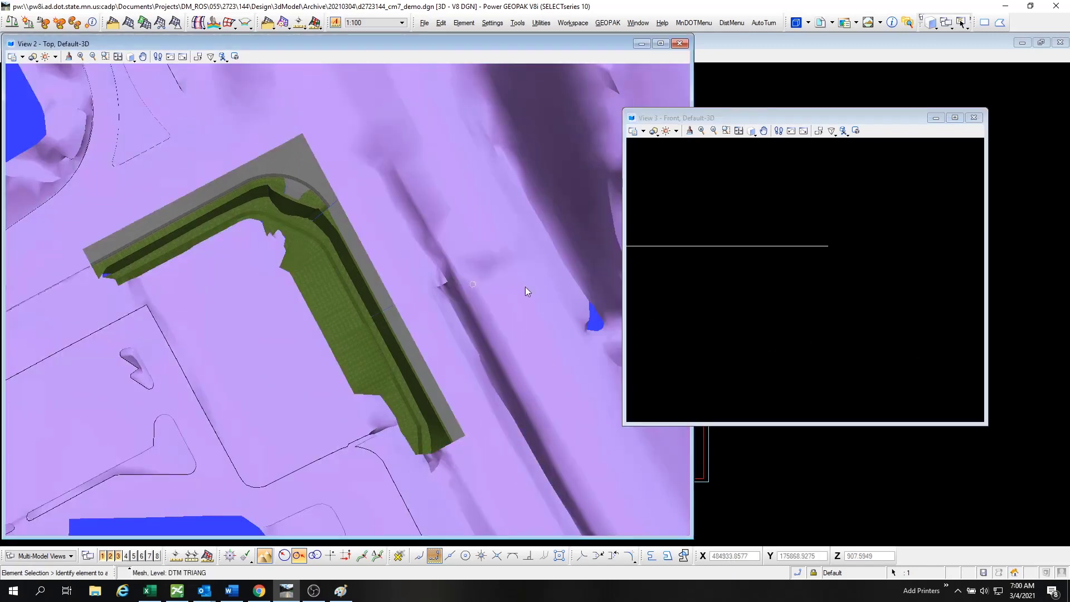
left_click(941, 334)
left_click_drag(938, 378, 770, 276)
scroll(881, 337, "down", 2)
left_click(844, 285)
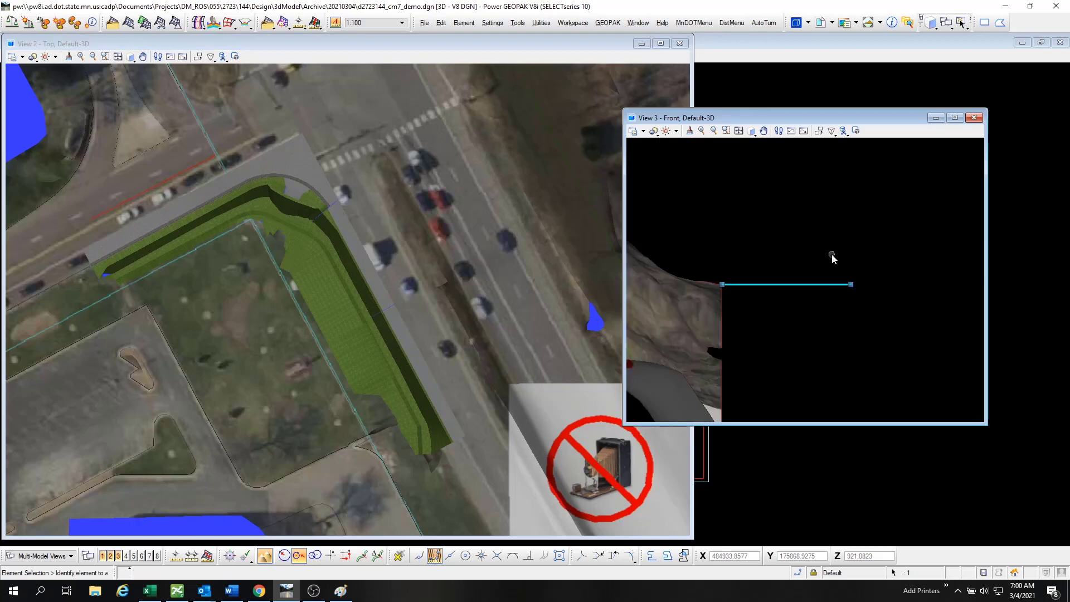
scroll(854, 304, "down", 2)
left_click_drag(844, 356, 776, 288)
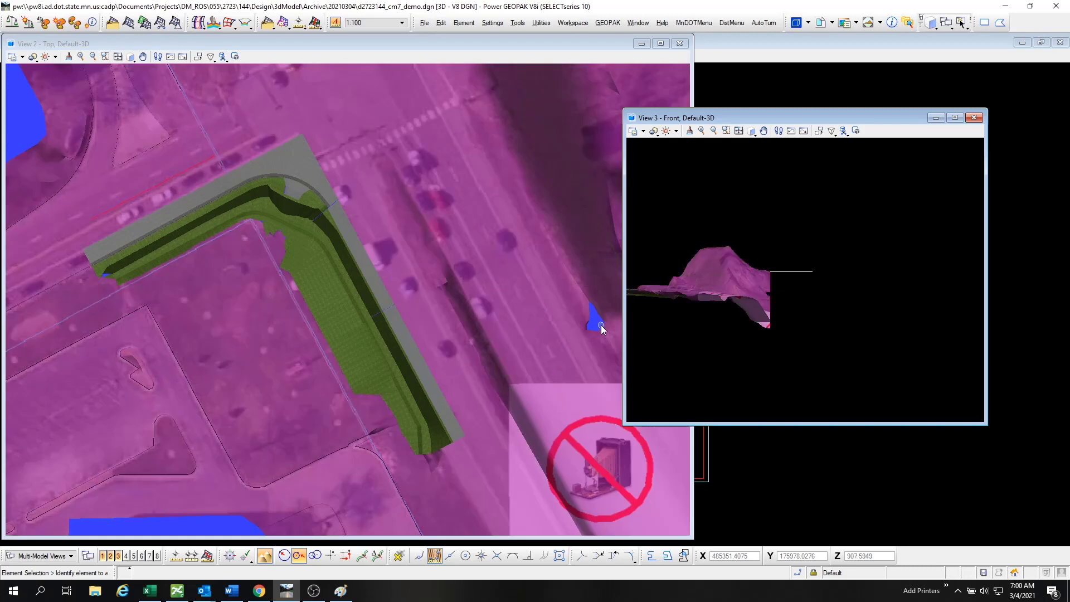
Pick the blue shape in View 2, try lifting it vertically from View 3, and cancel the lift.
left_click(227, 532)
scroll(800, 348, "up", 2)
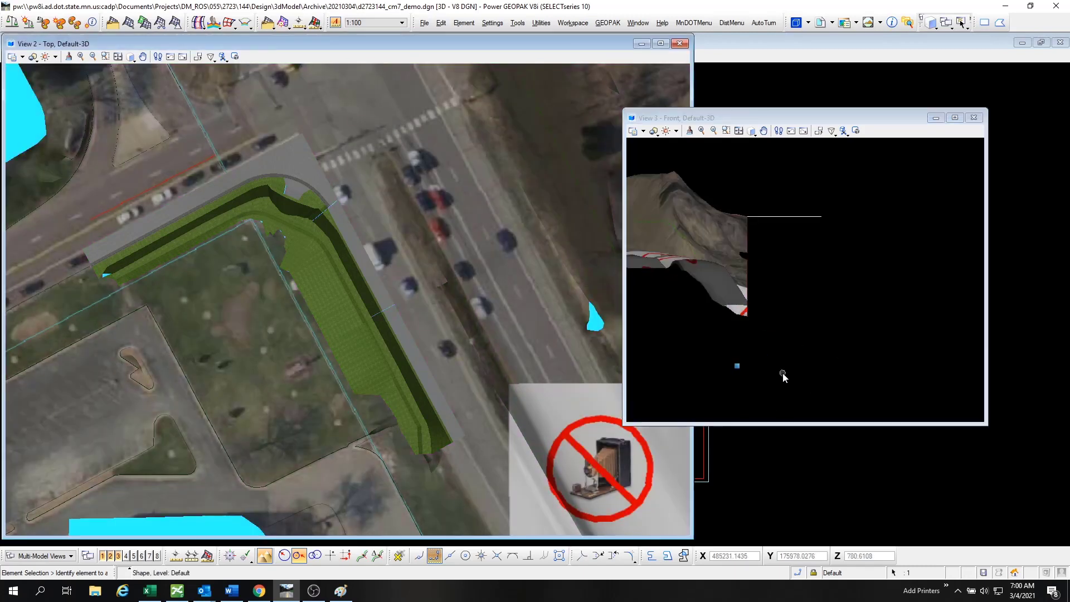
left_click(786, 366)
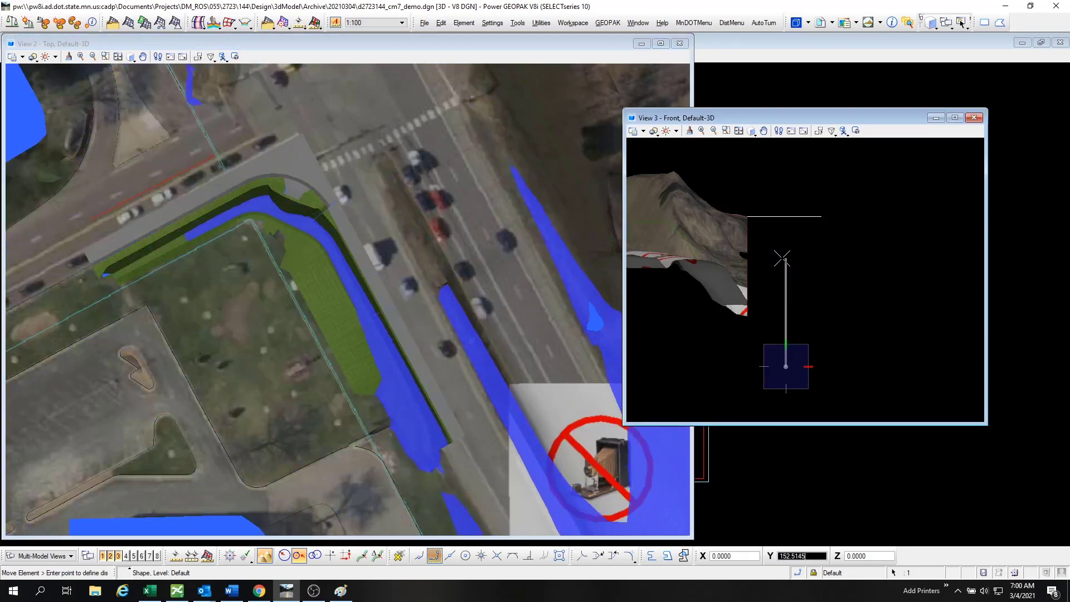
right_click(781, 272)
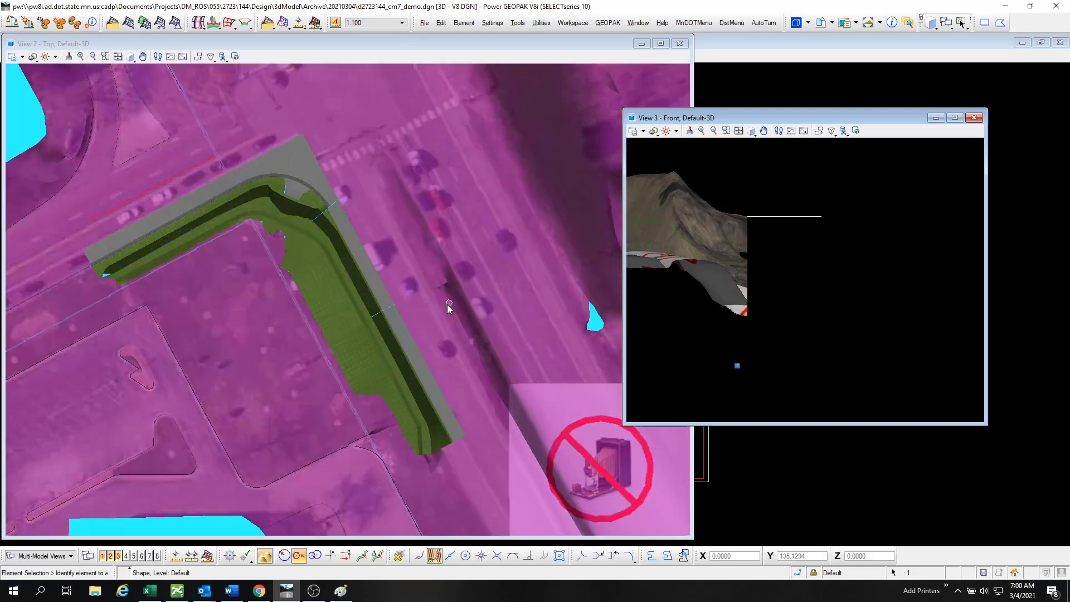
Rotate View 2 from the top view to an oblique 3D view of the terrain and proposed model.
middle_click_drag(449, 307, 438, 304, "shift")
middle_click_drag(454, 348, 418, 209, "shift")
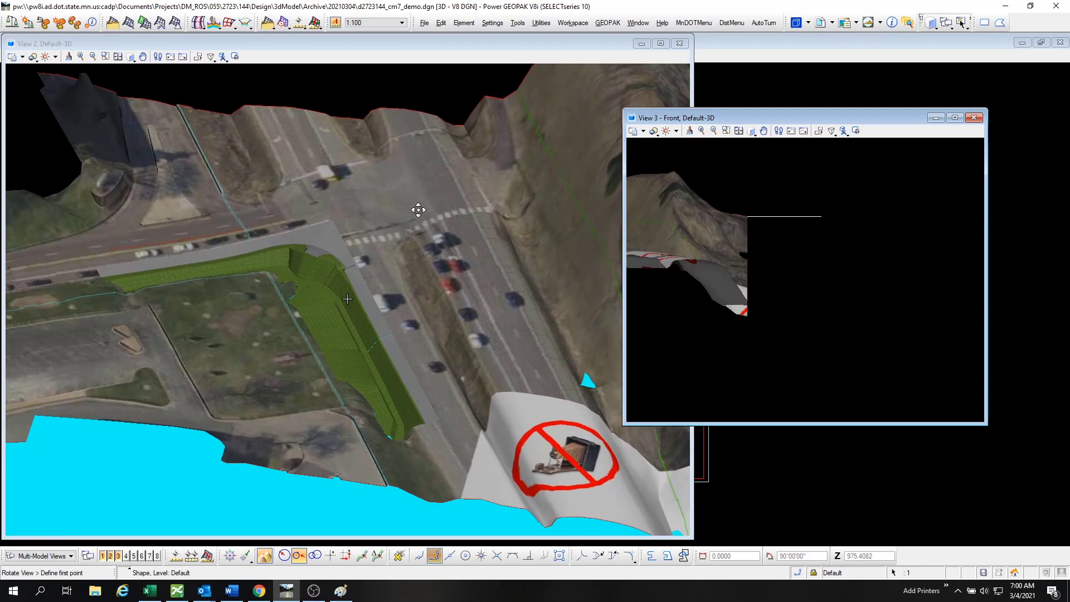
right_click(727, 395)
Select the blue shape in the oblique View 2 and move it vertically upward from the front view in View 3.
left_click(413, 512)
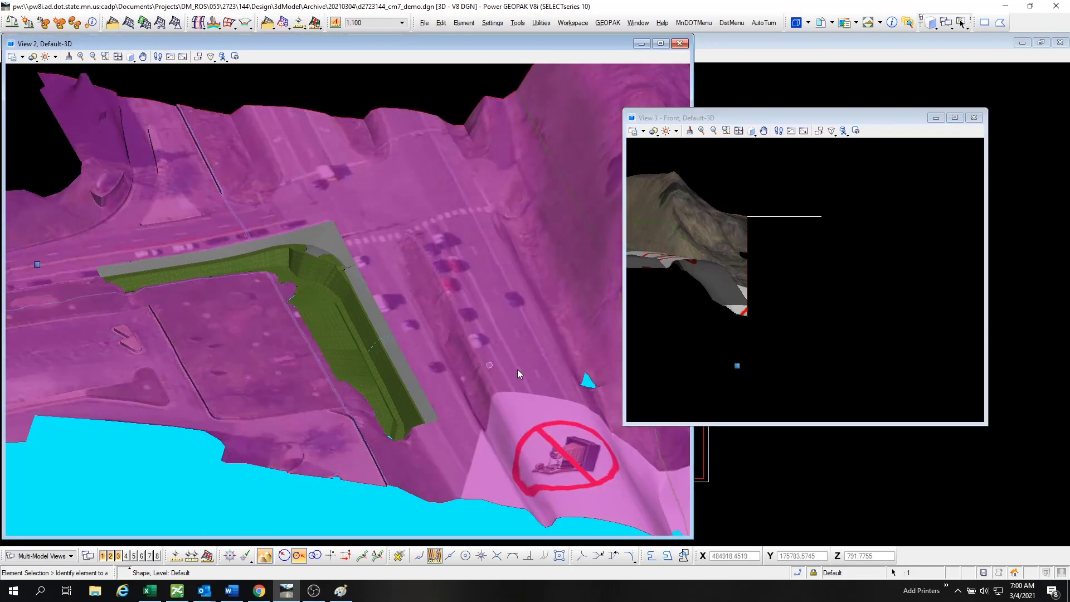
key("3")
key("2")
left_click(828, 364)
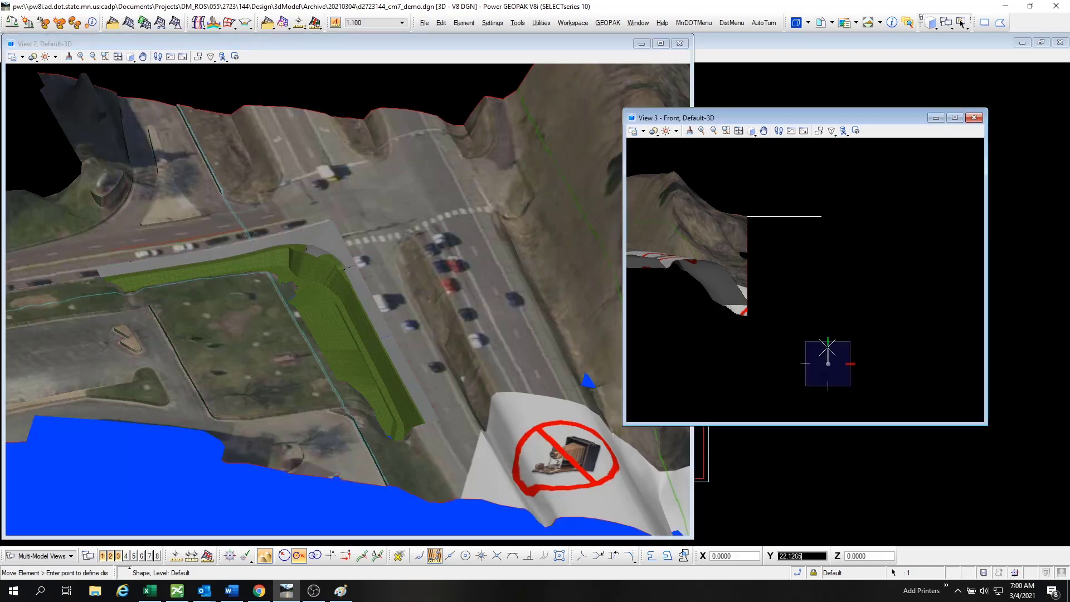